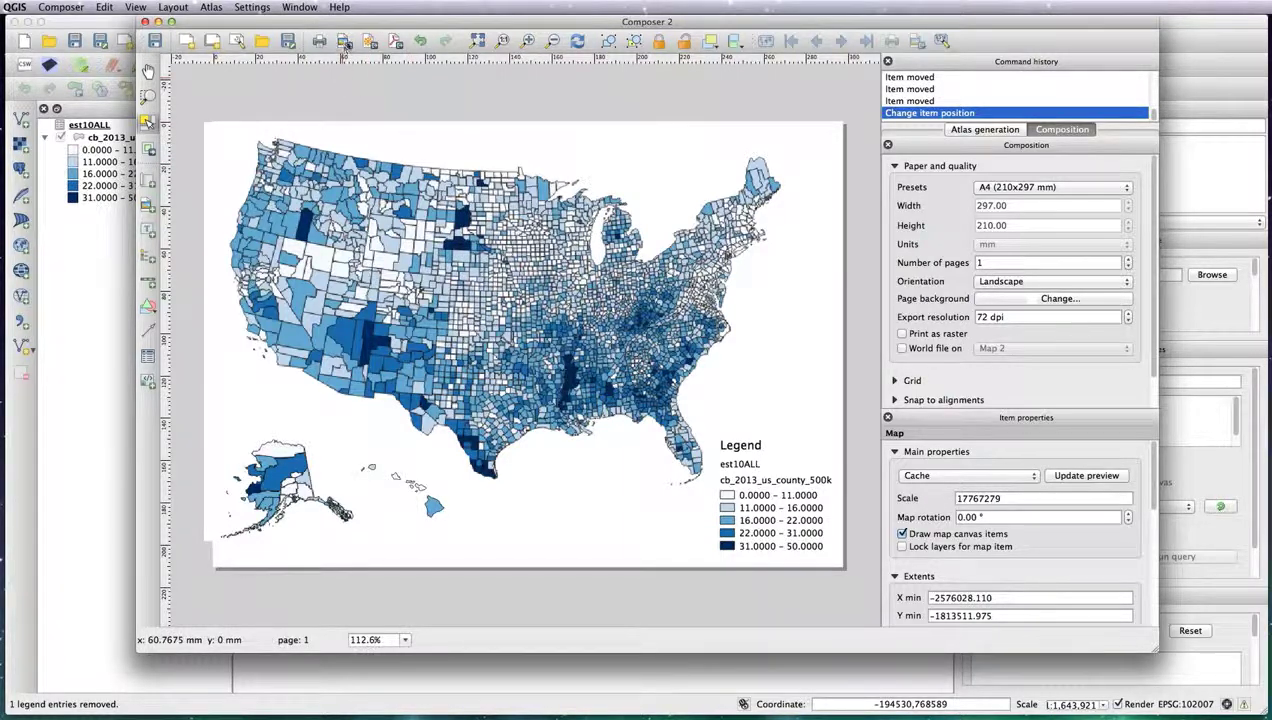
- Export the composed map as a JPG image named usmap in the uscountiesPoverty folder
click(344, 42)
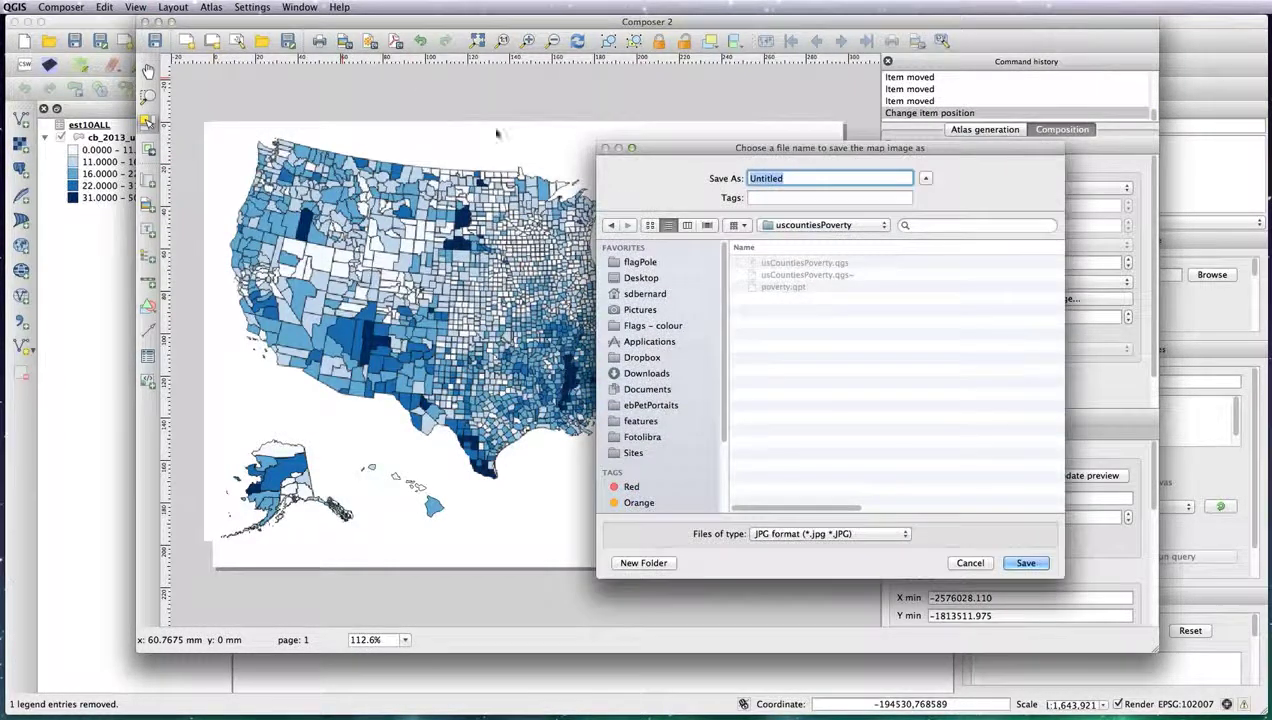
text(usCounties)
key(Return)
- Switch to Finder and preview the exported usmap.jpg in the uscountiesPoverty folder
key(super+Tab)
key(super+Tab)
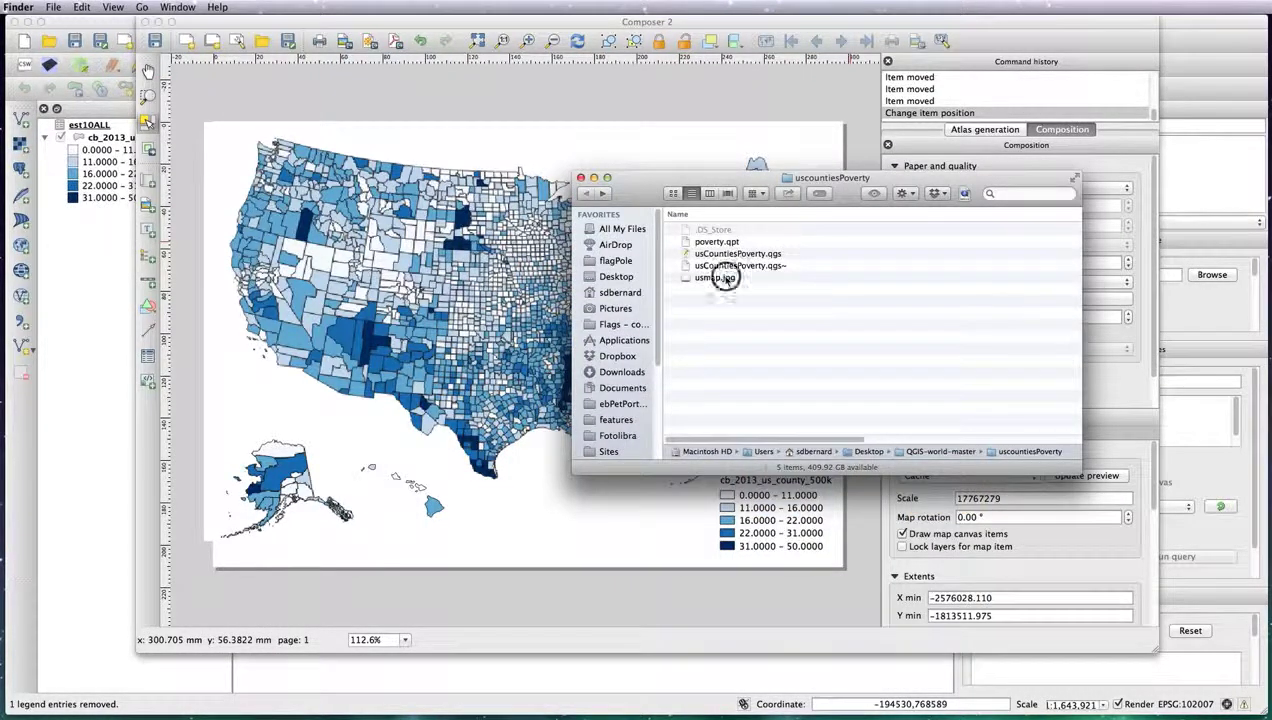
click(727, 279)
key(space)
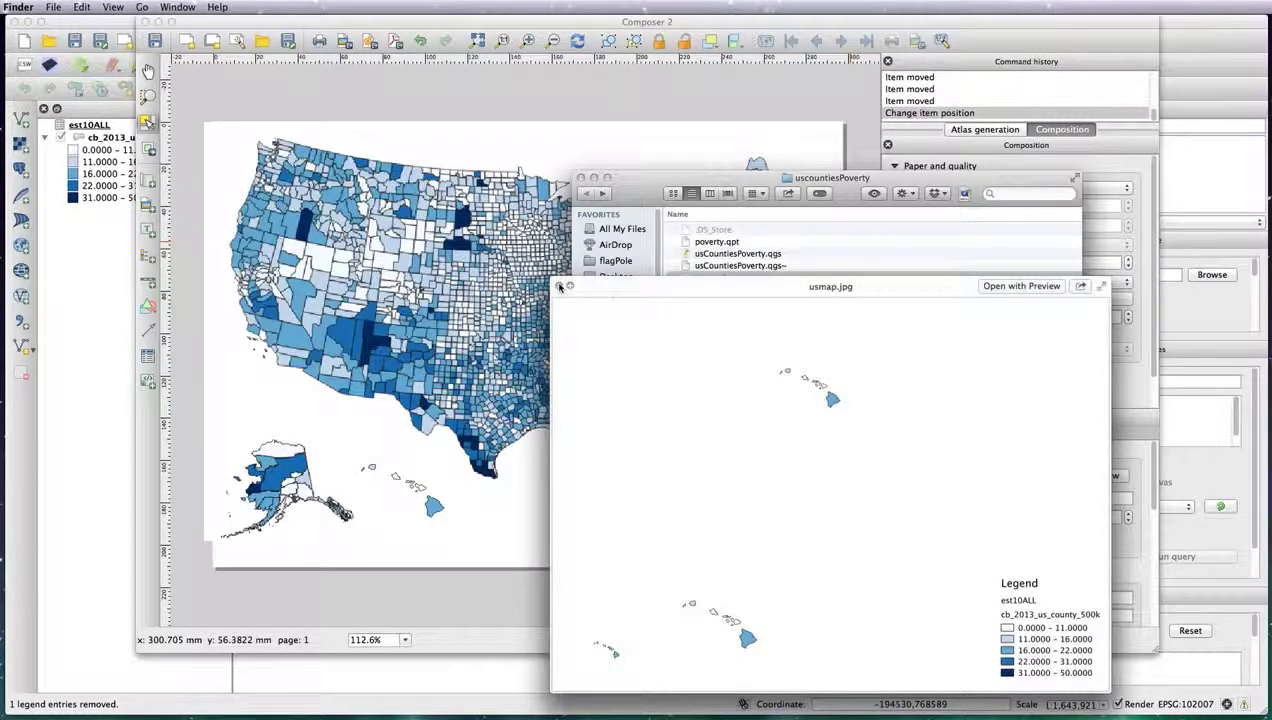
click(559, 286)
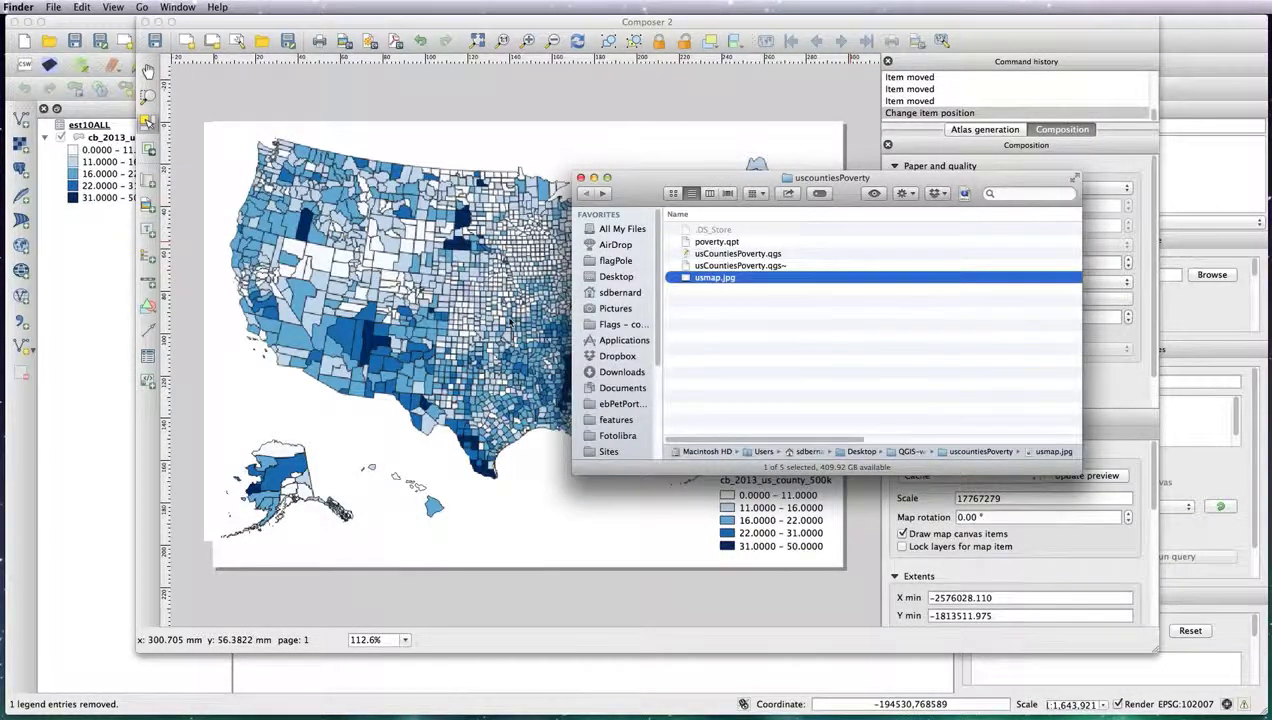
- Return to the main QGIS project and set its coordinate reference system to USA_Contiguous_Albers_Equal_Area_Conic (EPSG:102003)
click(112, 421)
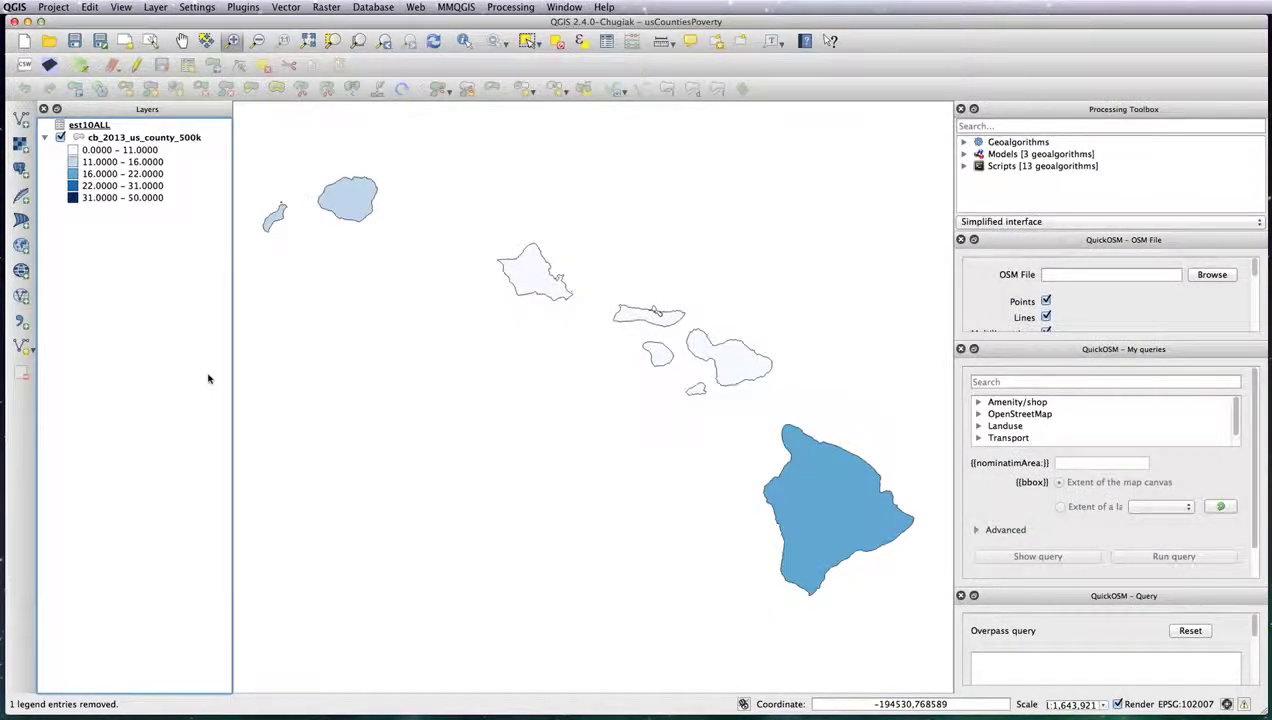
key(super+shift+f)
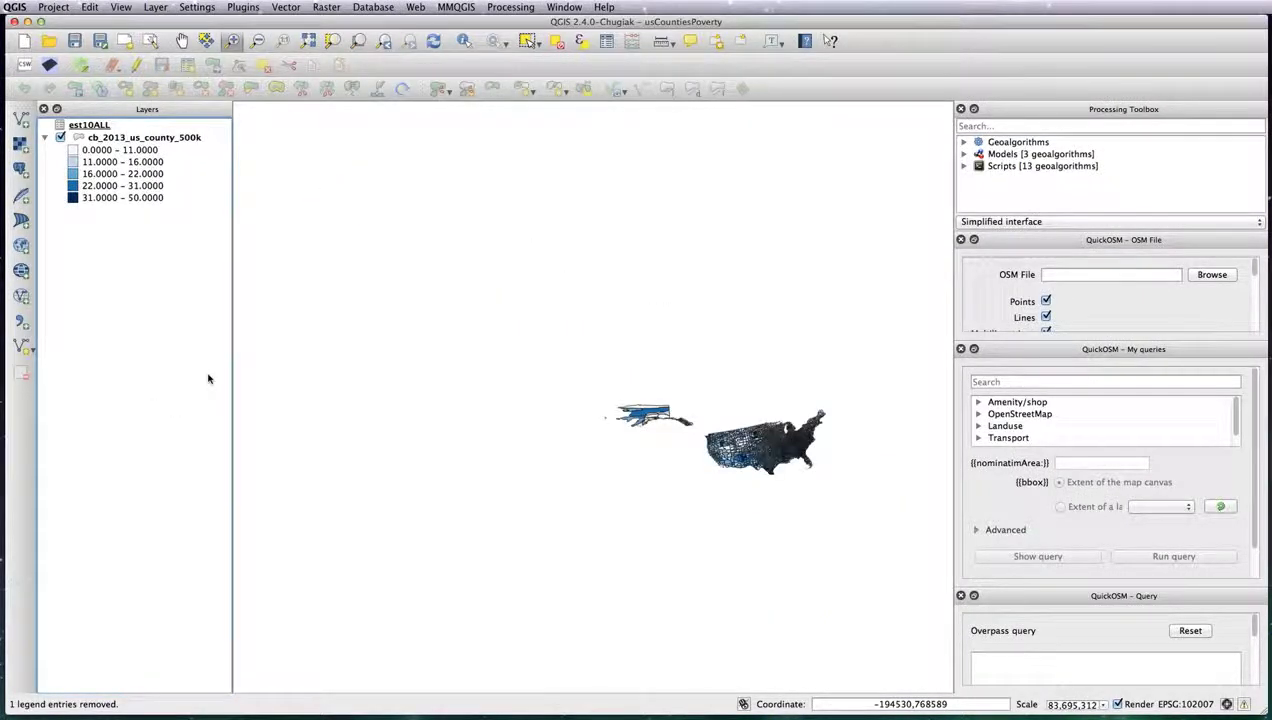
drag(573, 367, 879, 489)
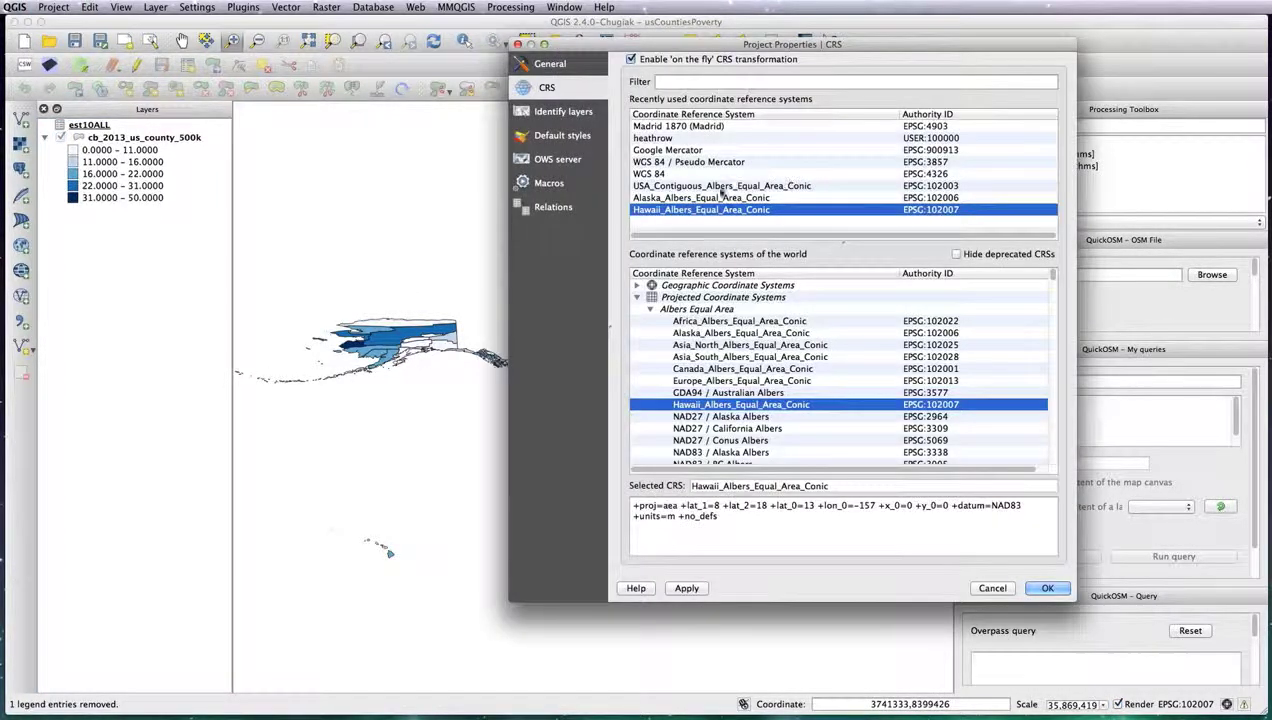
click(676, 186)
key(Return)
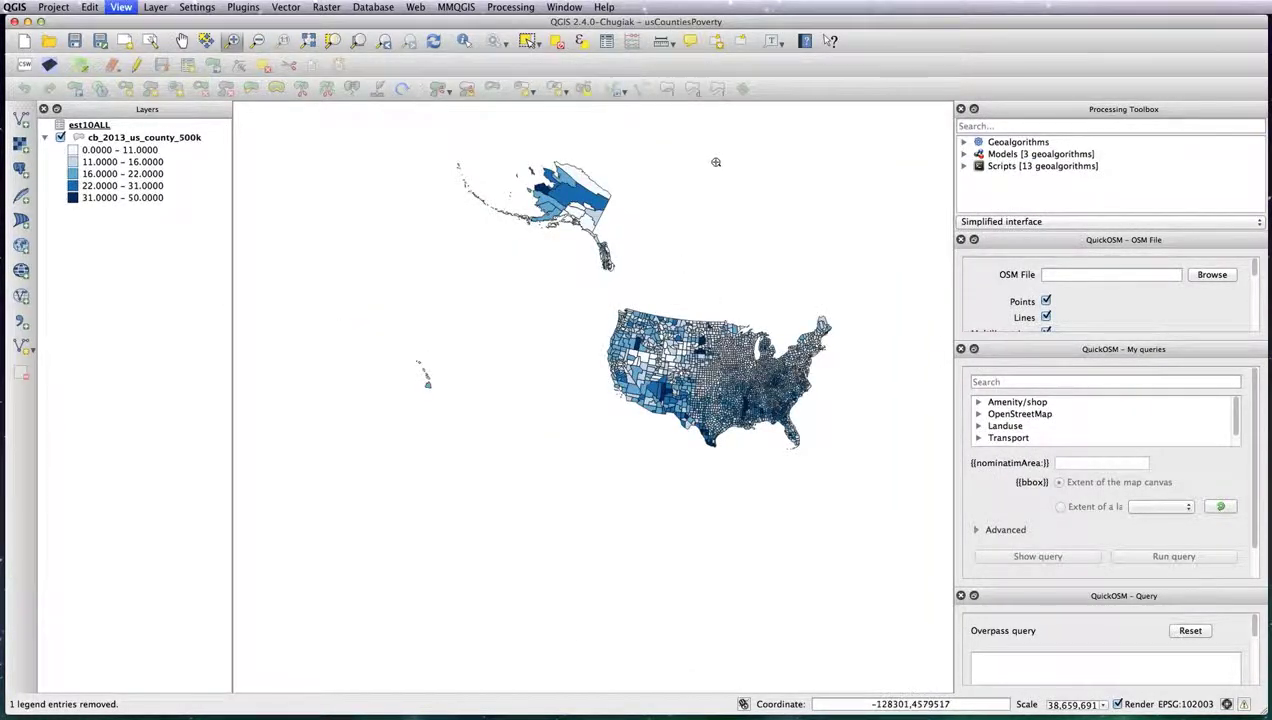
- Remove the county outlines by setting the cb_2013_us_county_500k layer's simple fill border style to No Pen
drag(401, 133, 879, 503)
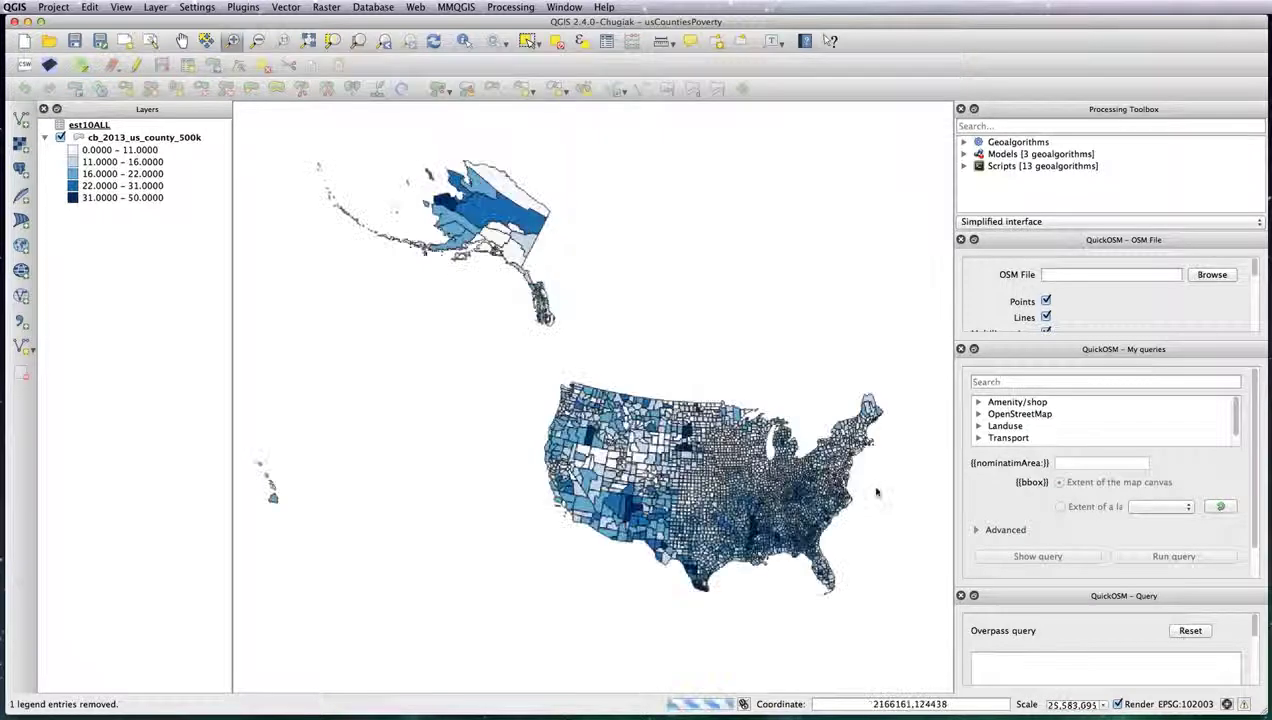
double_click(134, 139)
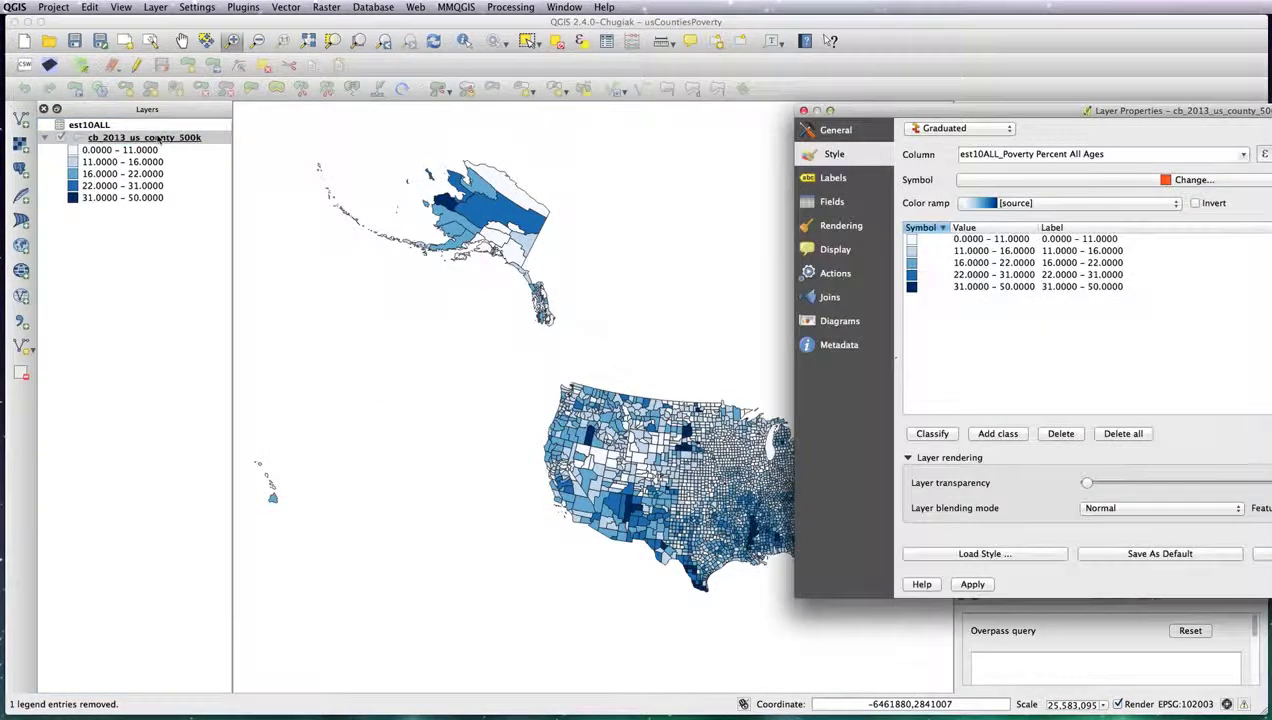
drag(1087, 111, 632, 92)
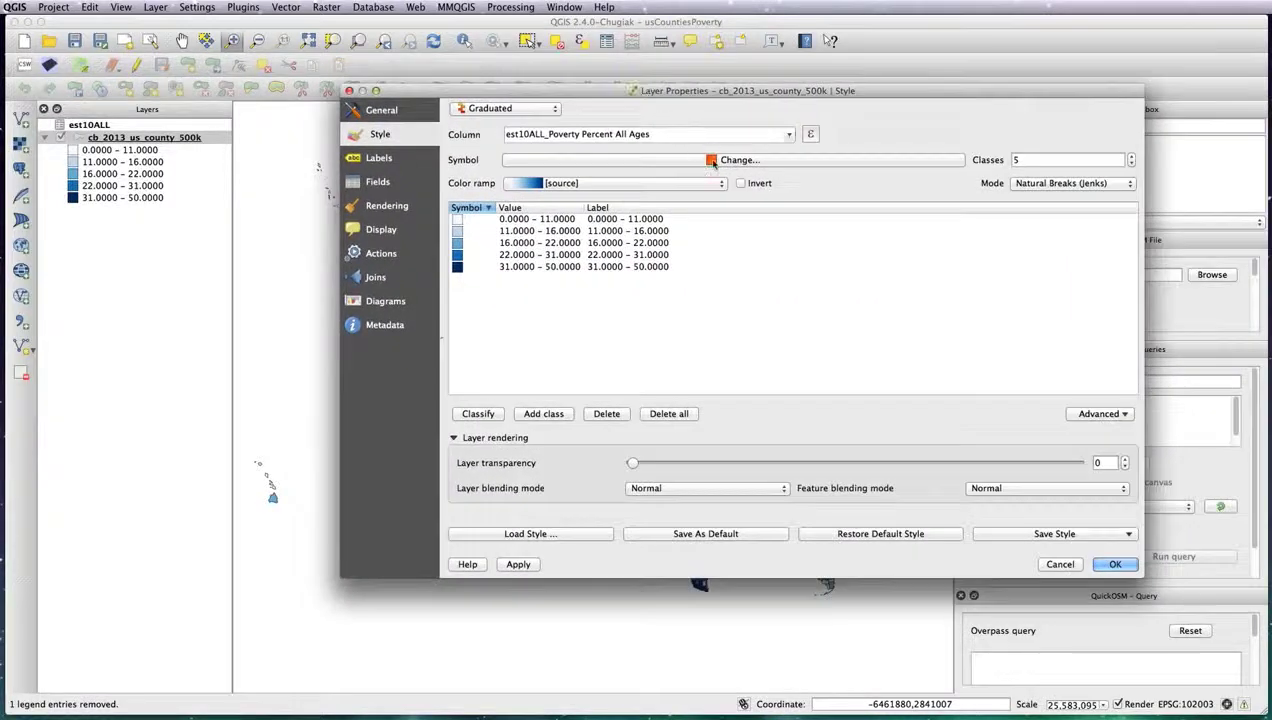
click(644, 162)
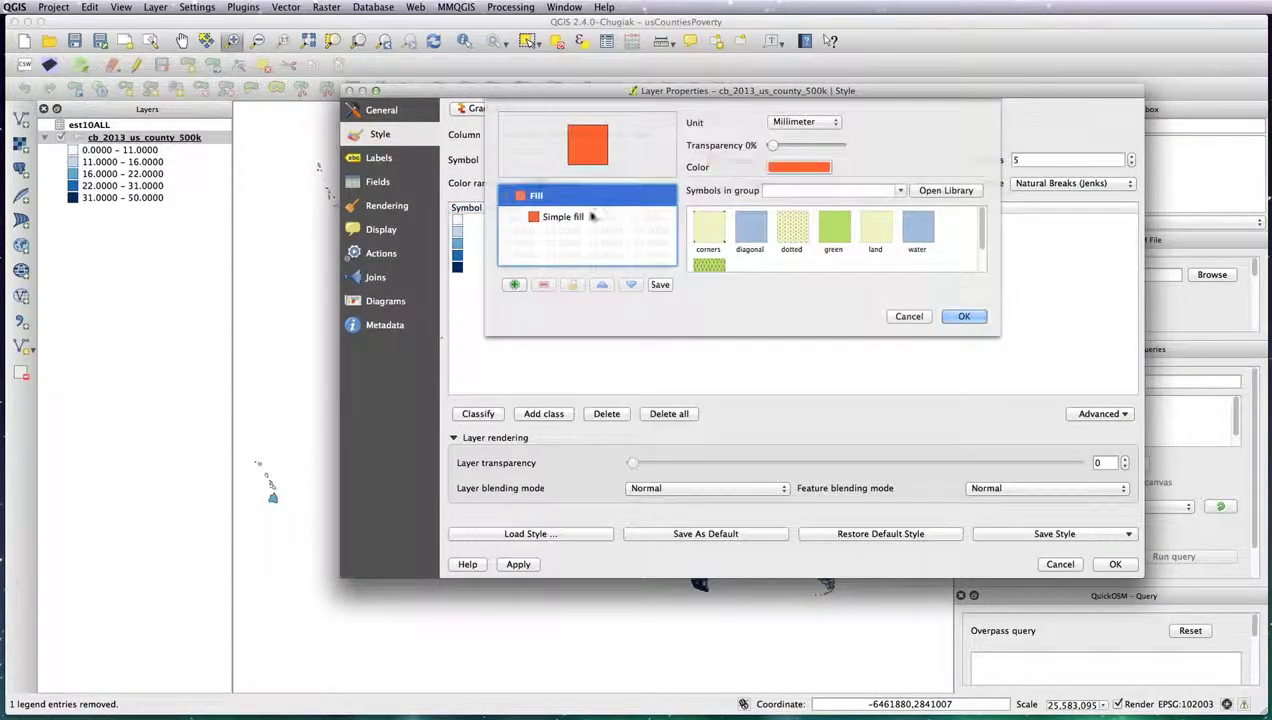
click(592, 216)
click(815, 189)
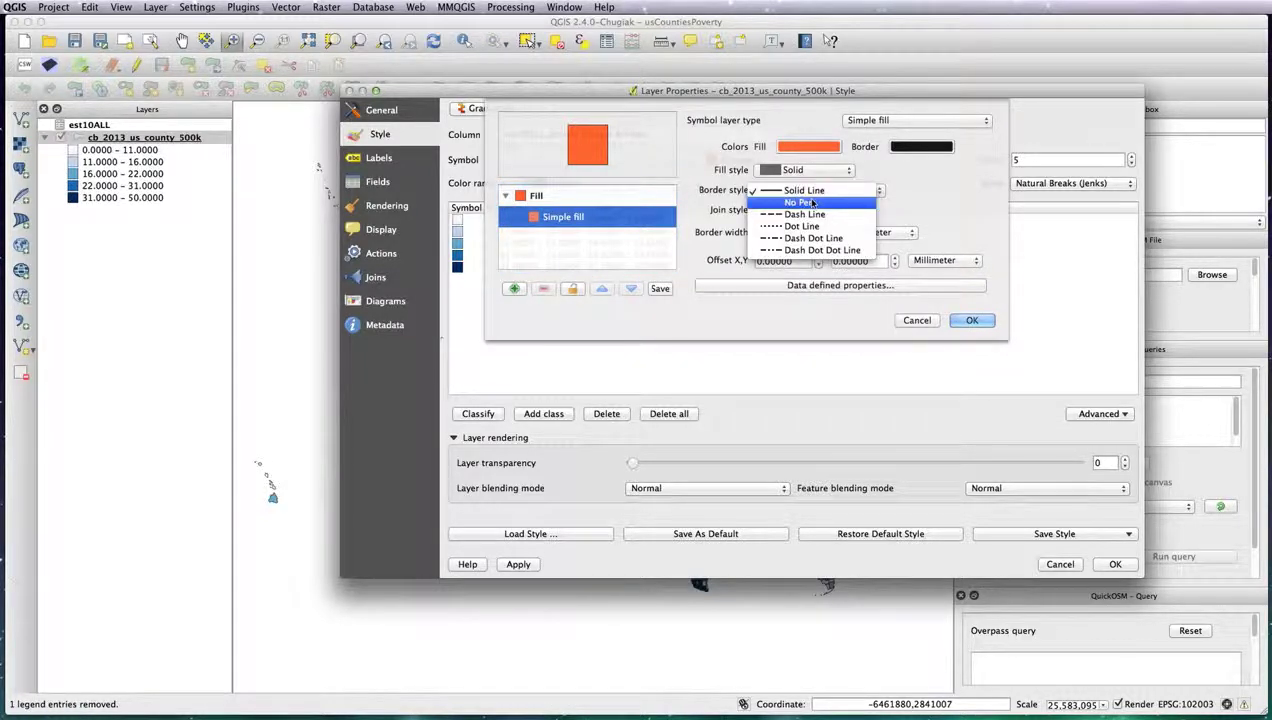
click(808, 202)
click(971, 320)
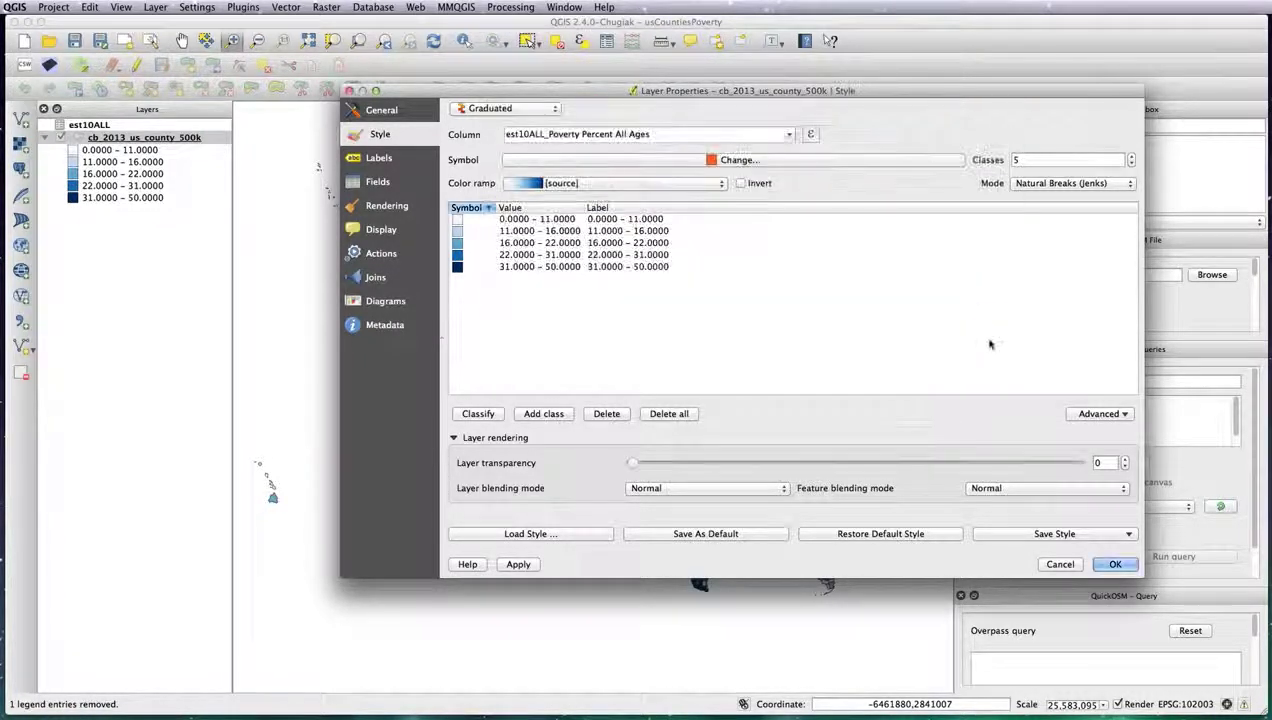
click(1112, 564)
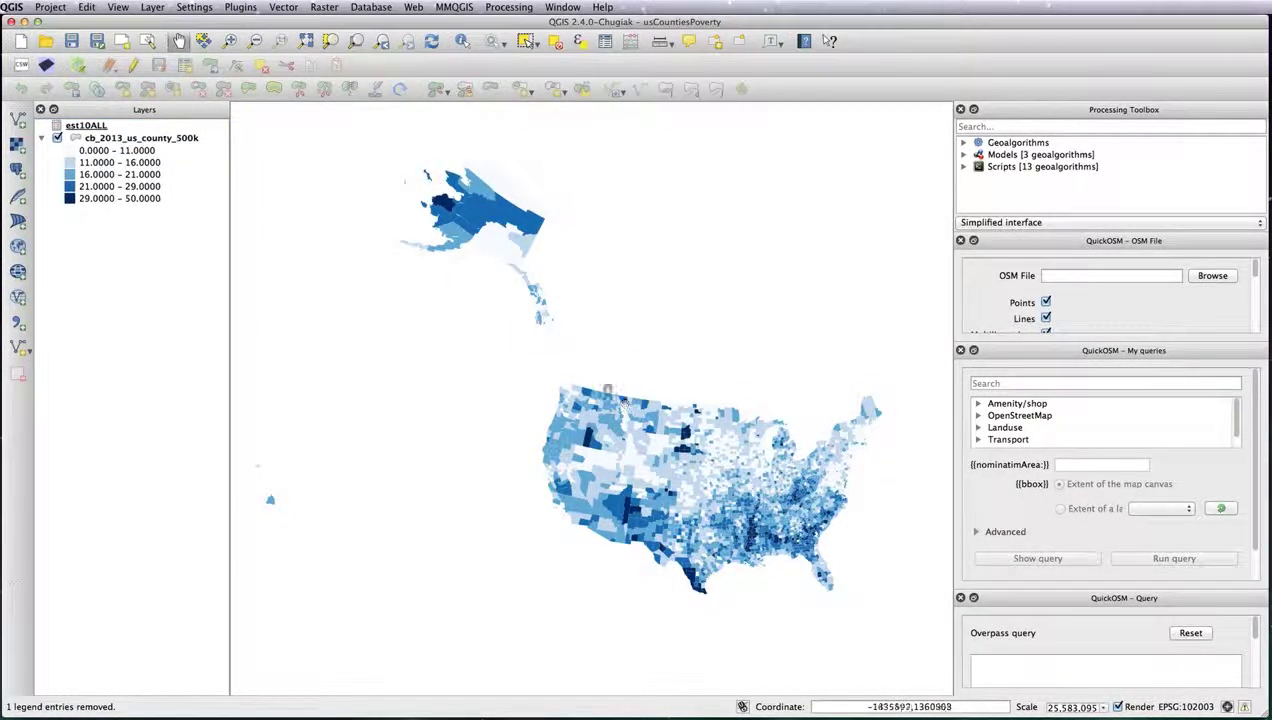
- Change the color ramp of the cb_2013_us_county_500k layer's graduated style to OrRd
click(183, 140)
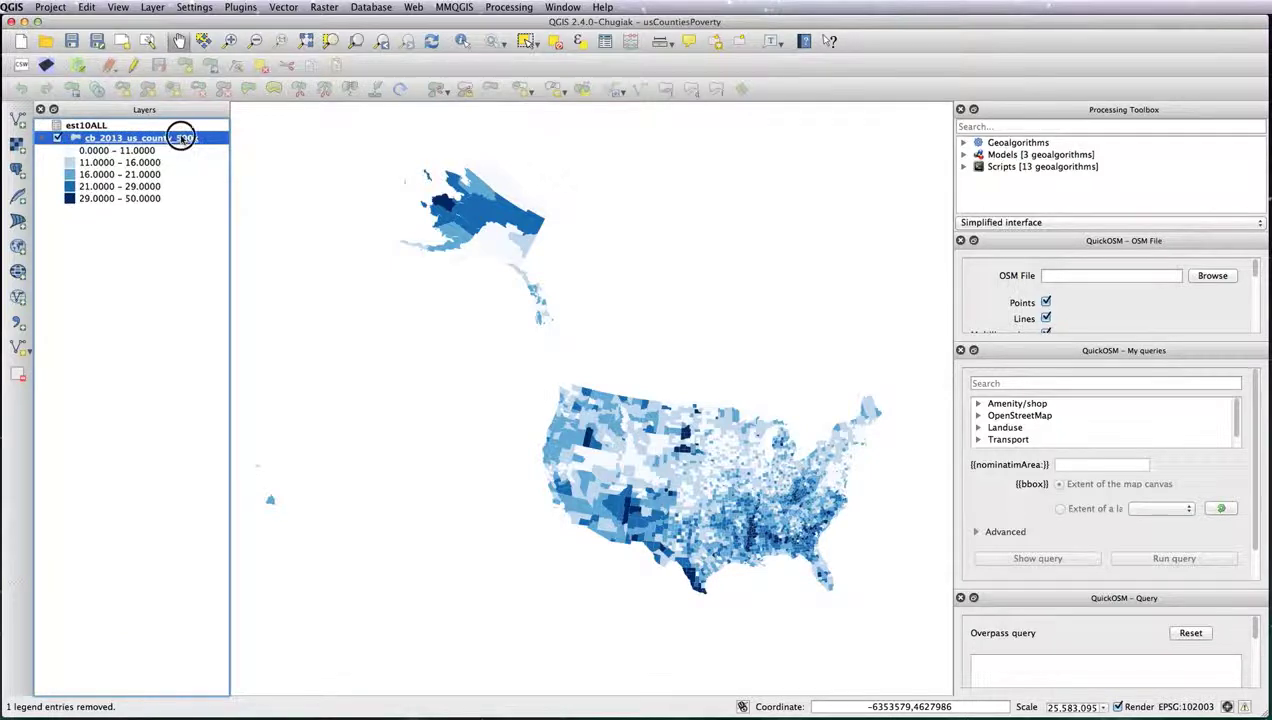
double_click(183, 140)
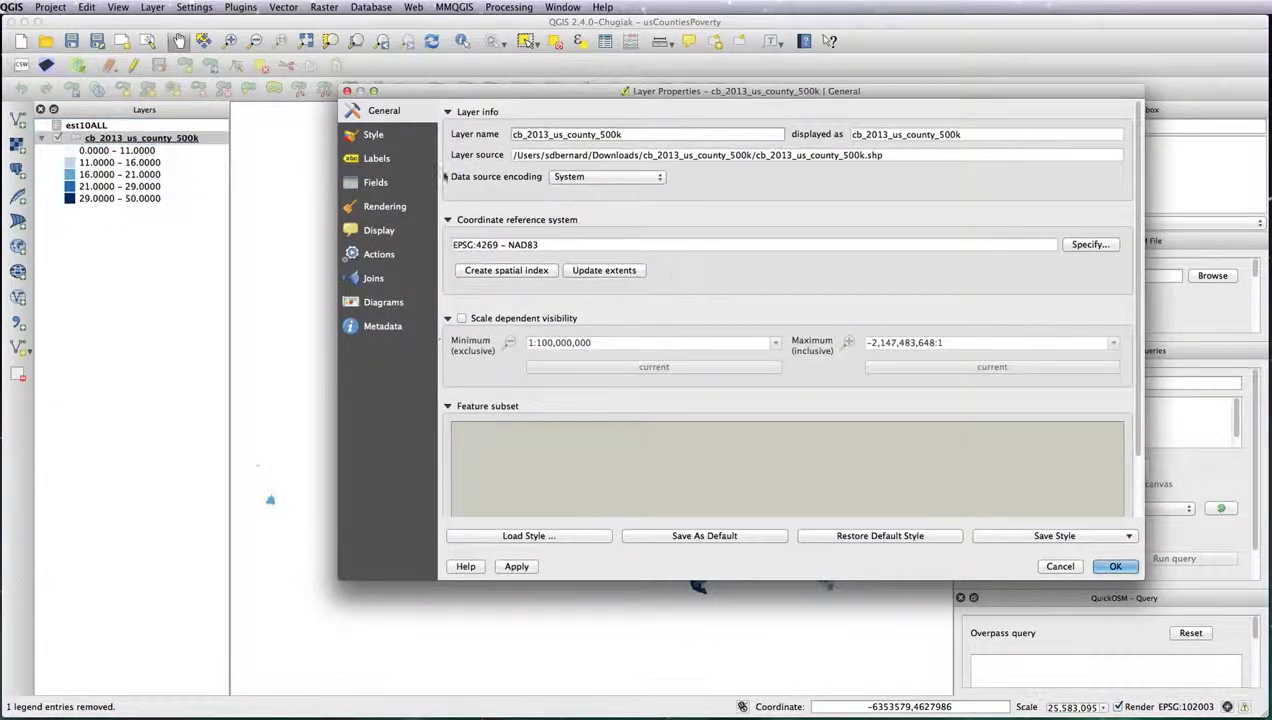
click(392, 139)
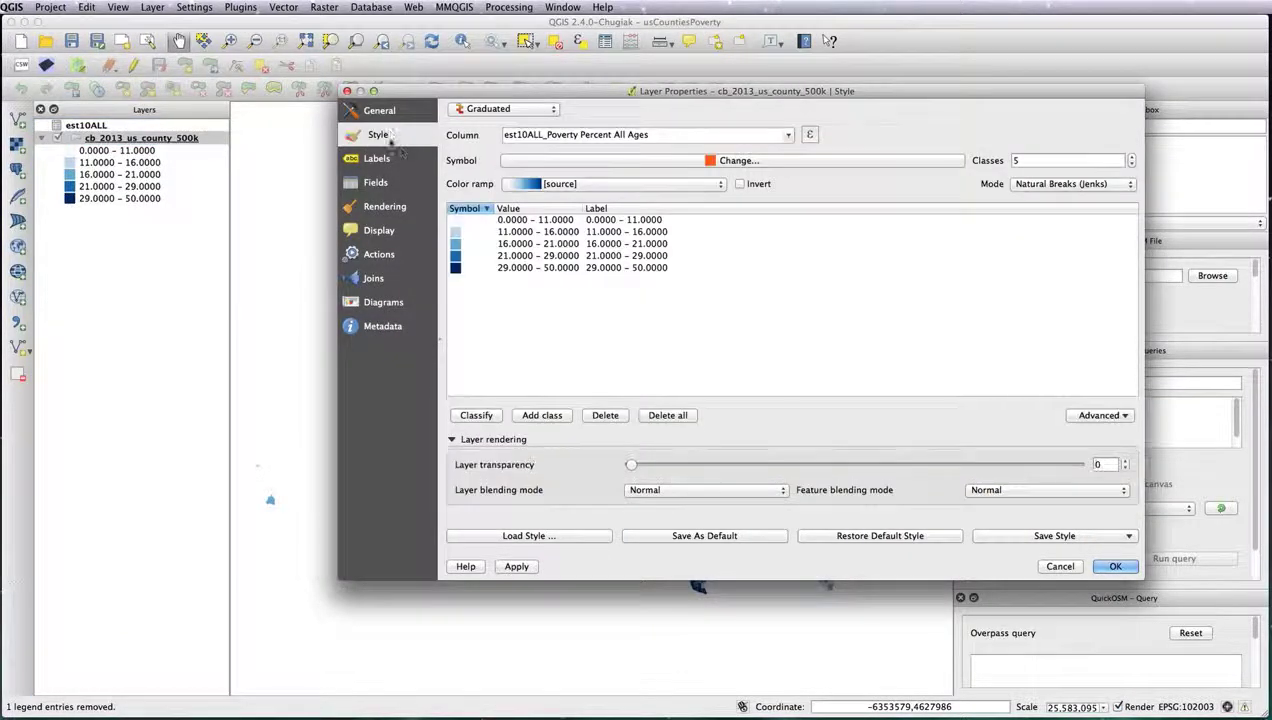
click(646, 186)
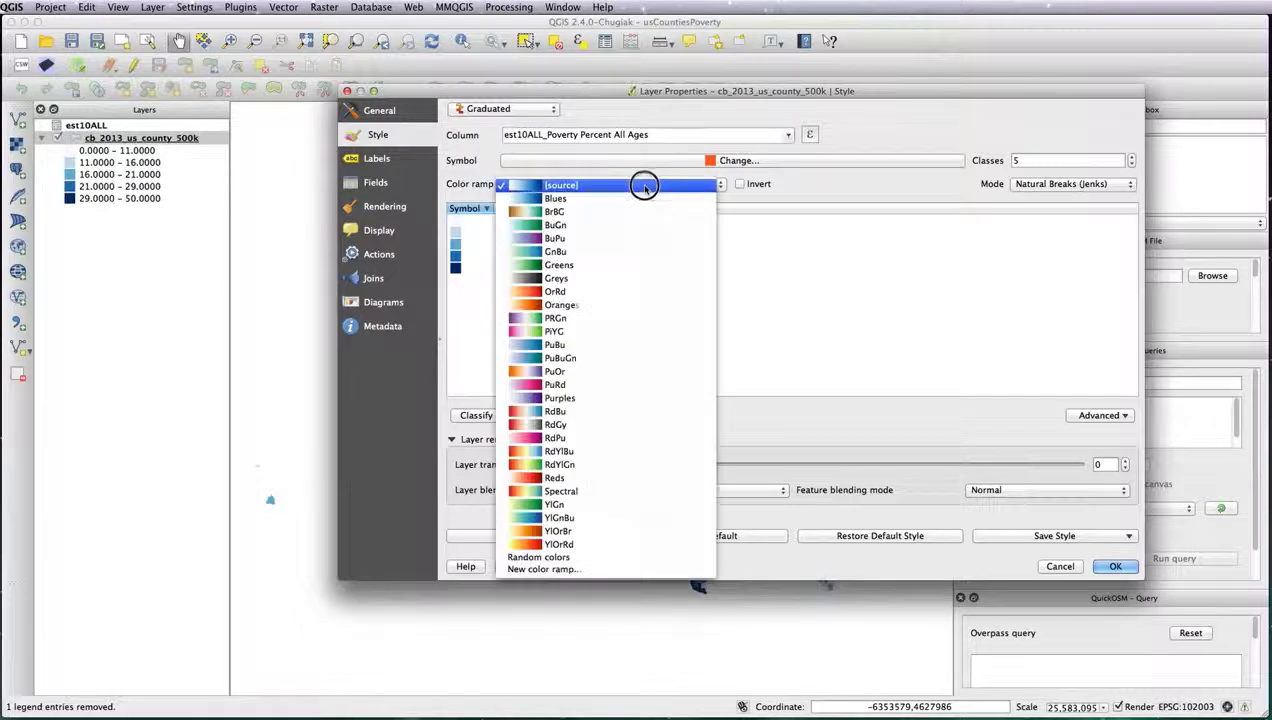
click(610, 292)
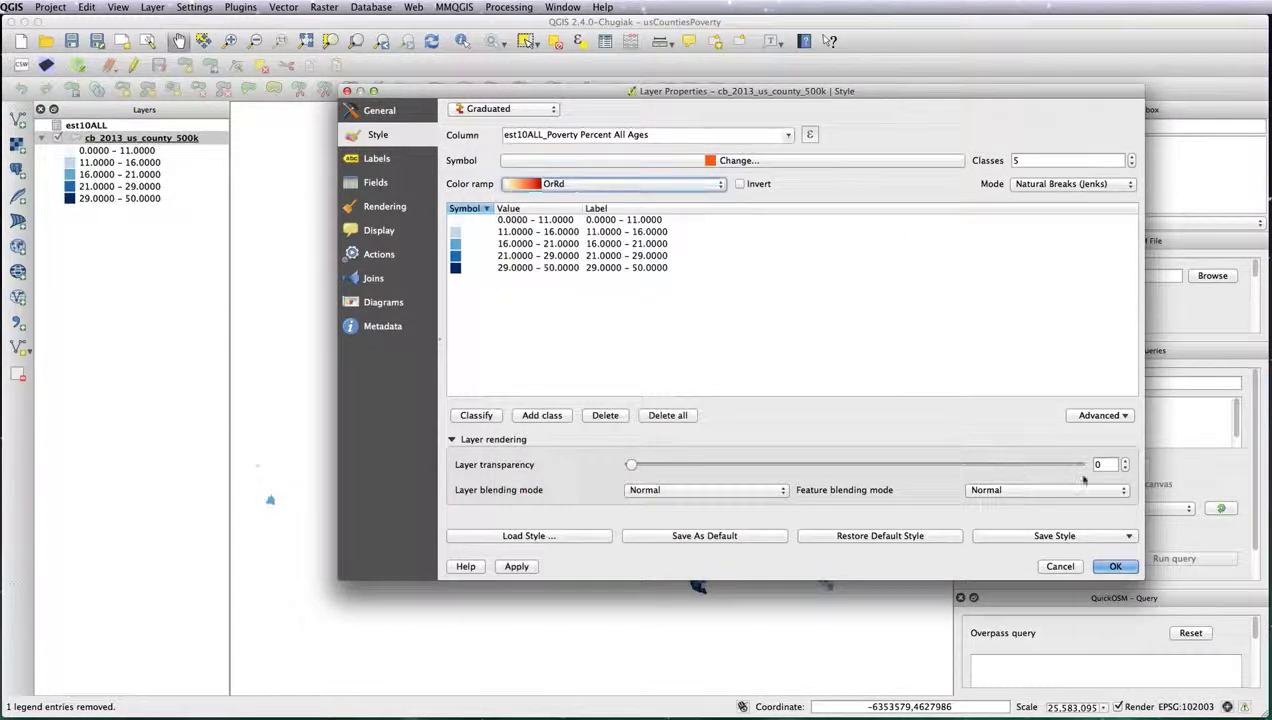
click(1115, 566)
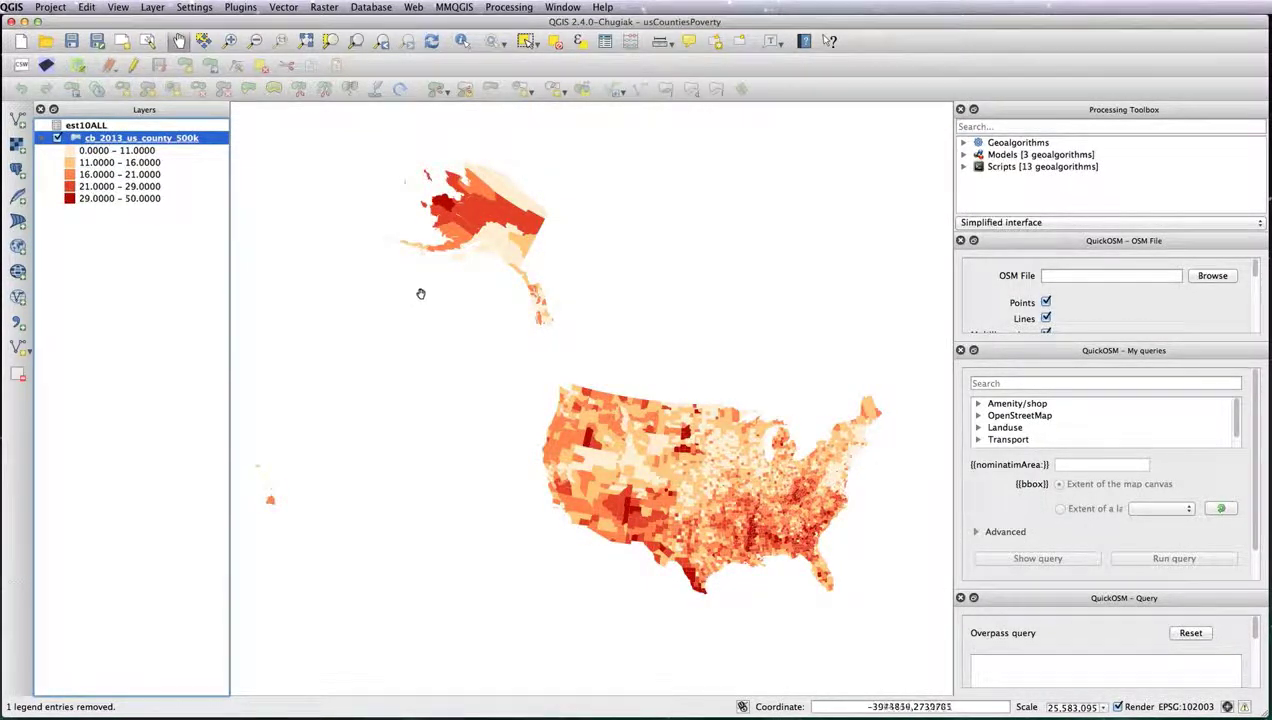
- Add the vector layer ne_10m_admin_1_states_provinces_lines_shp.shp from the states_lines folder to the project
click(18, 120)
click(758, 116)
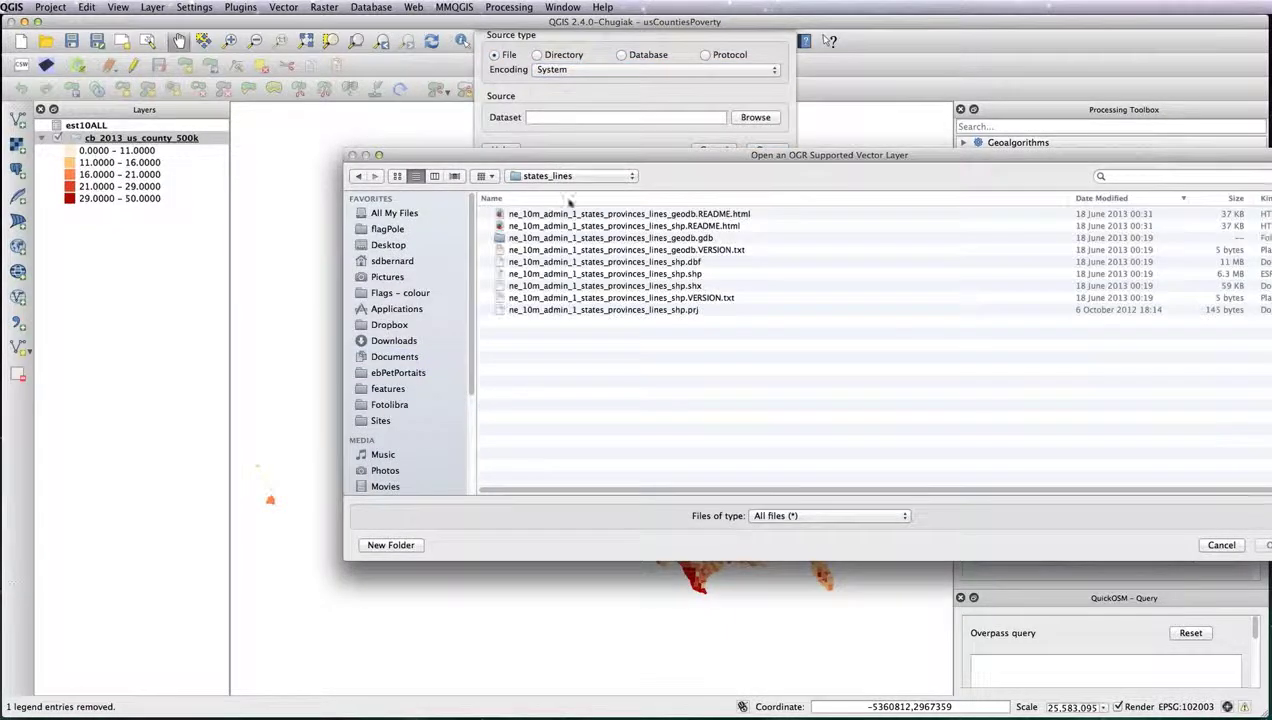
click(586, 274)
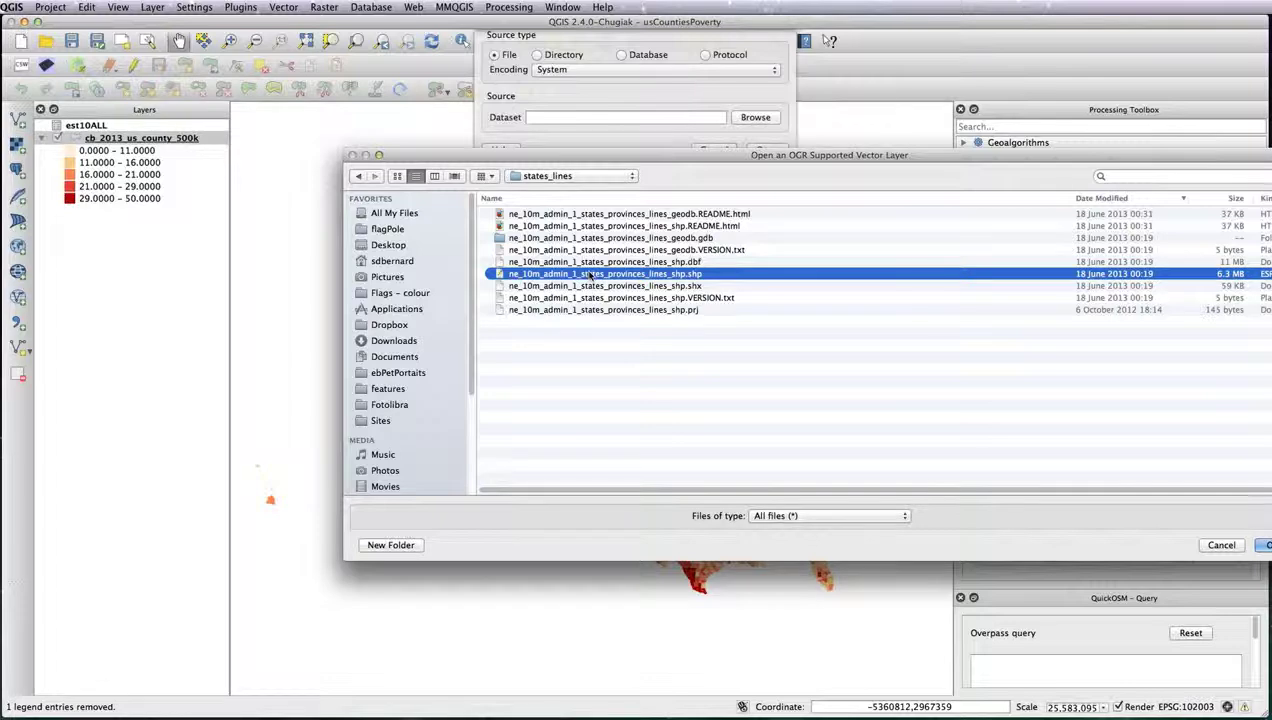
double_click(591, 277)
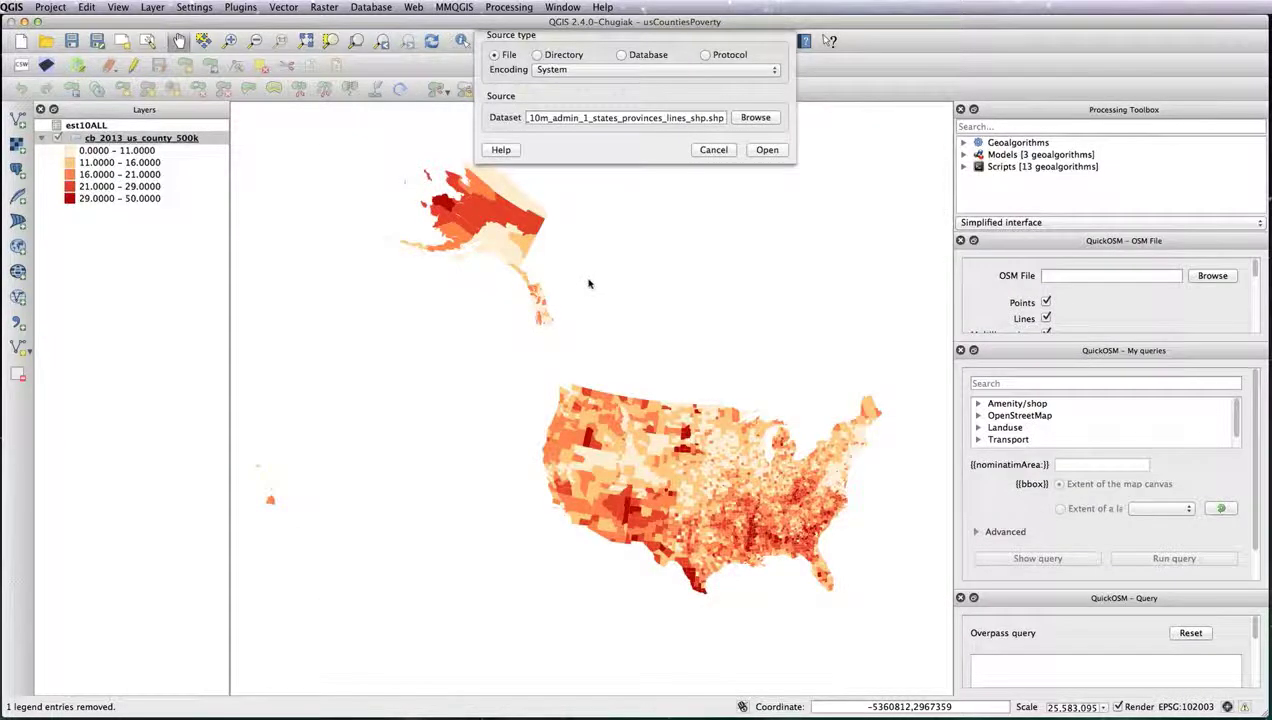
click(767, 150)
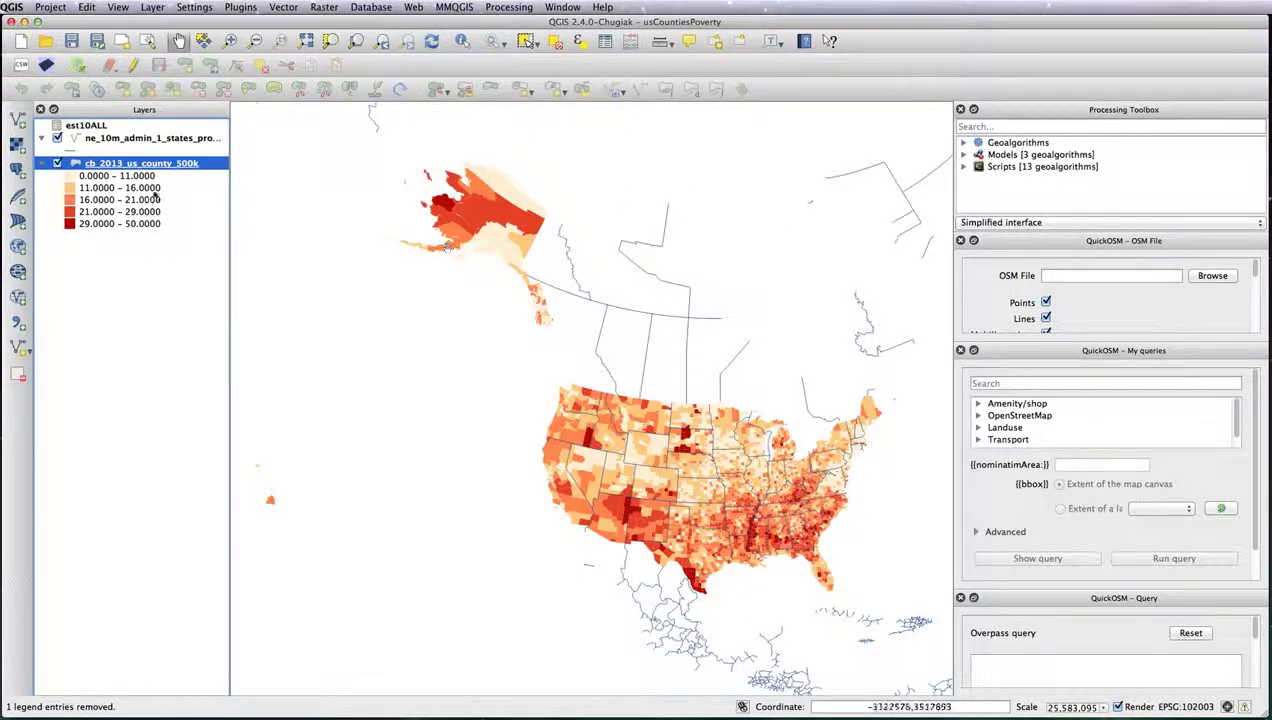
- Filter the states and provinces lines layer to US features with the expression "adm0_a3"='USA'
click(157, 139)
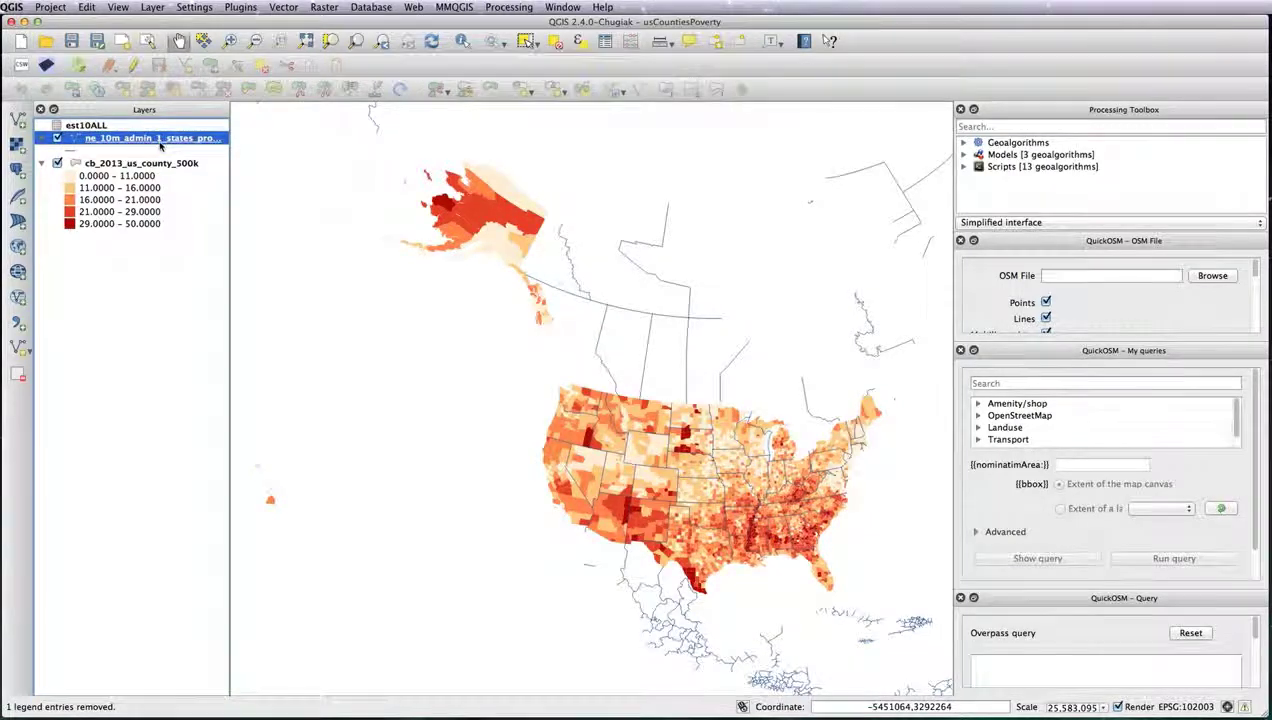
double_click(158, 143)
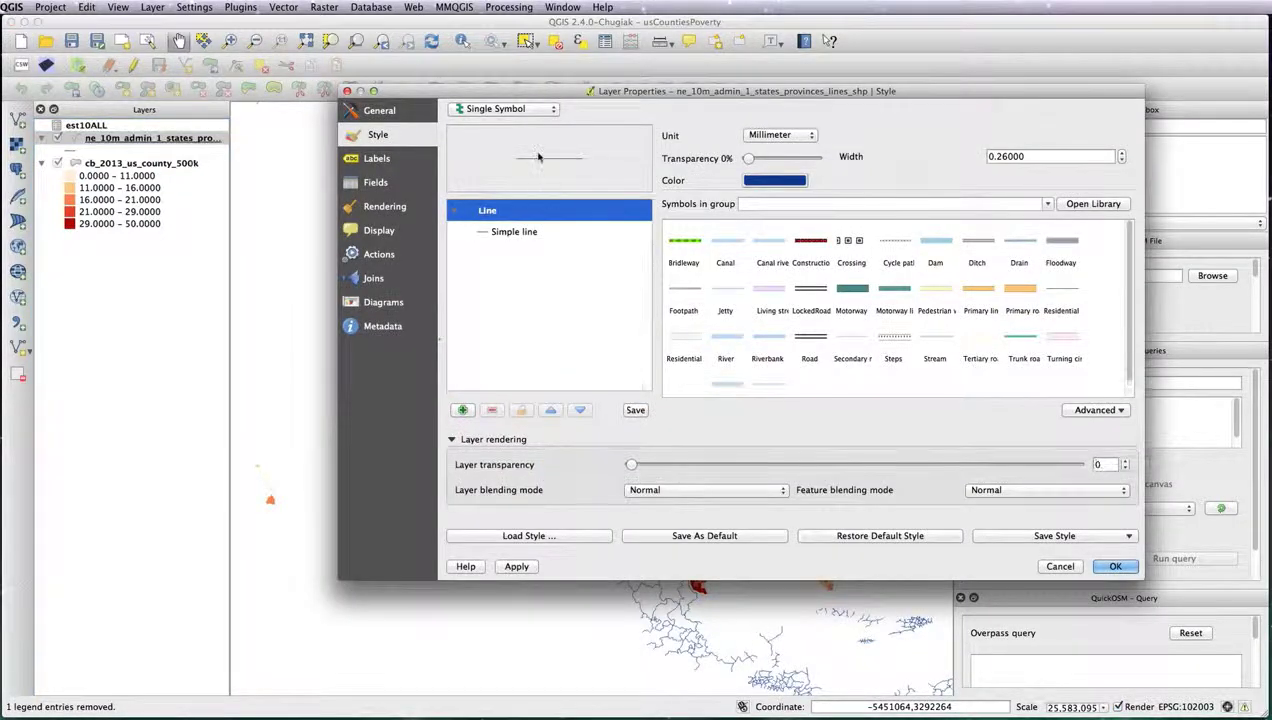
click(396, 116)
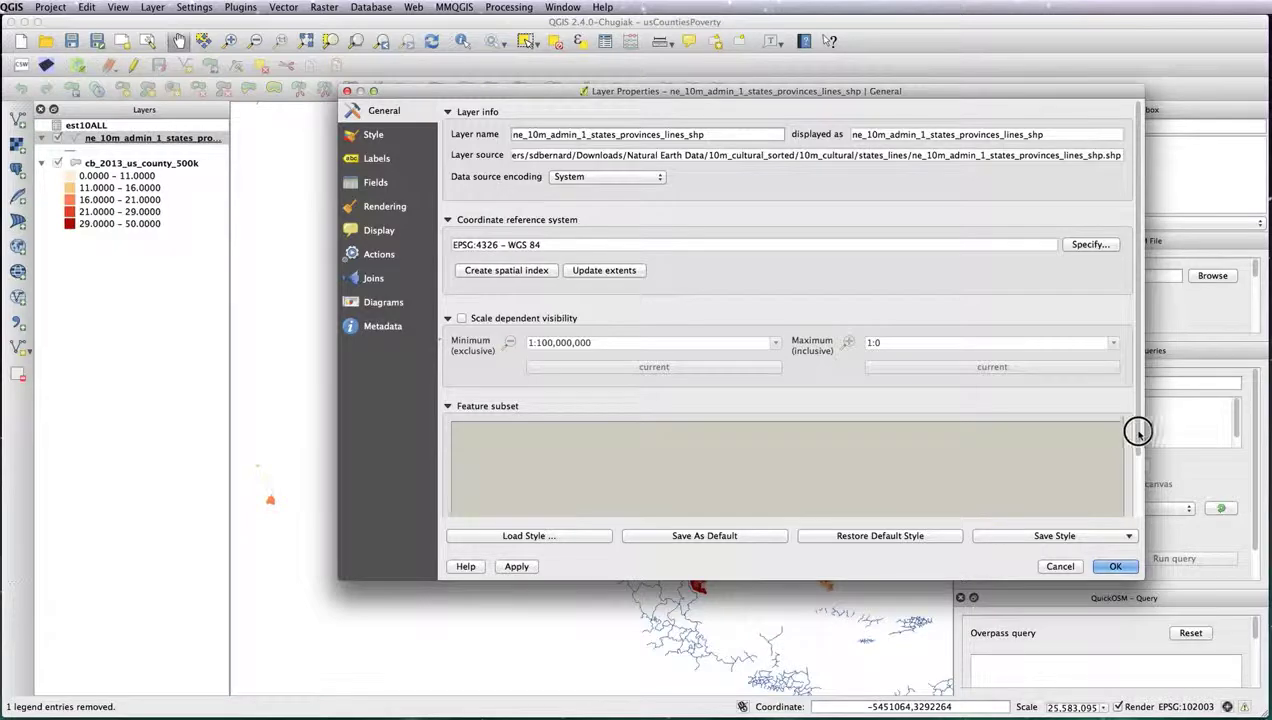
scroll(1136, 482, down, 3)
click(1086, 501)
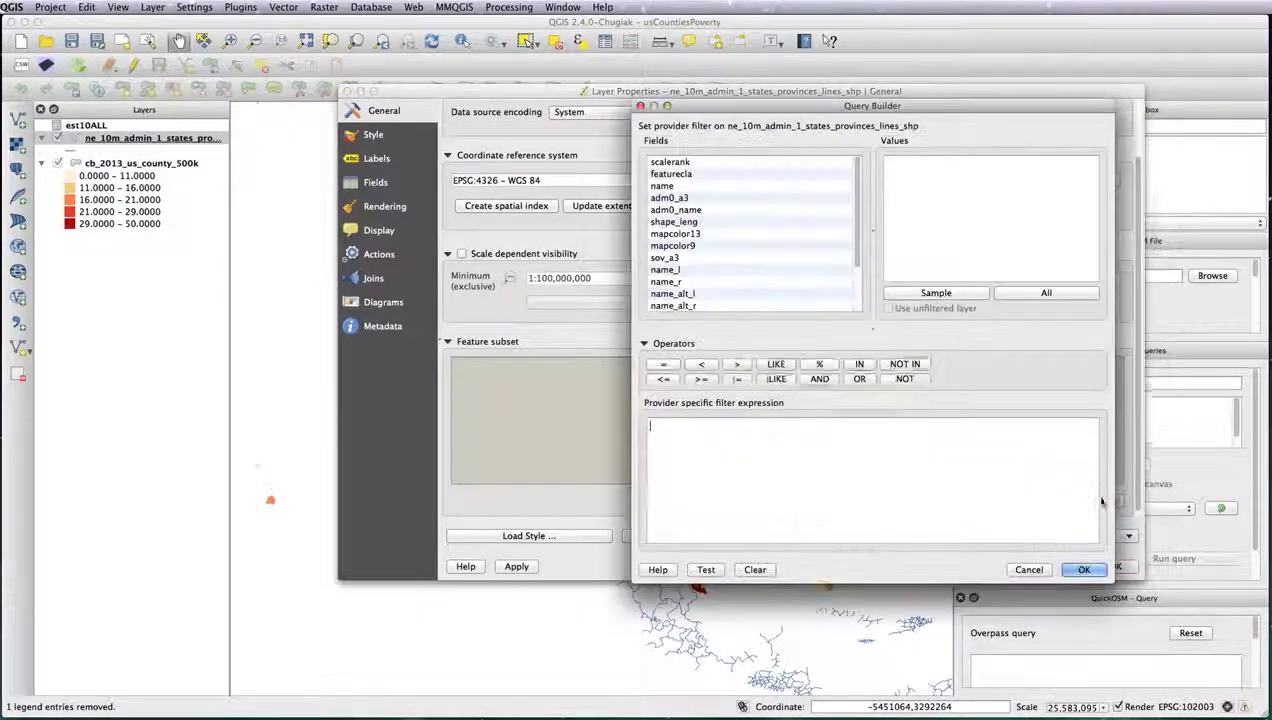
double_click(680, 198)
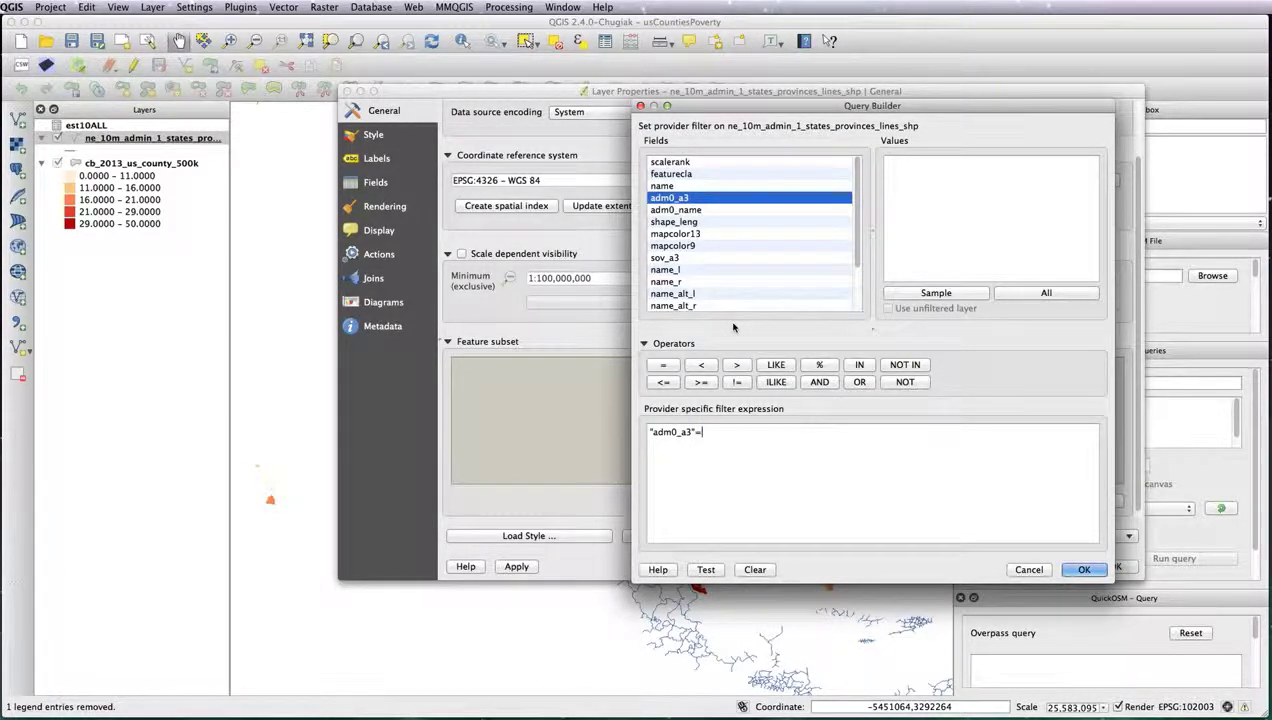
text(A')
click(1084, 569)
click(1115, 567)
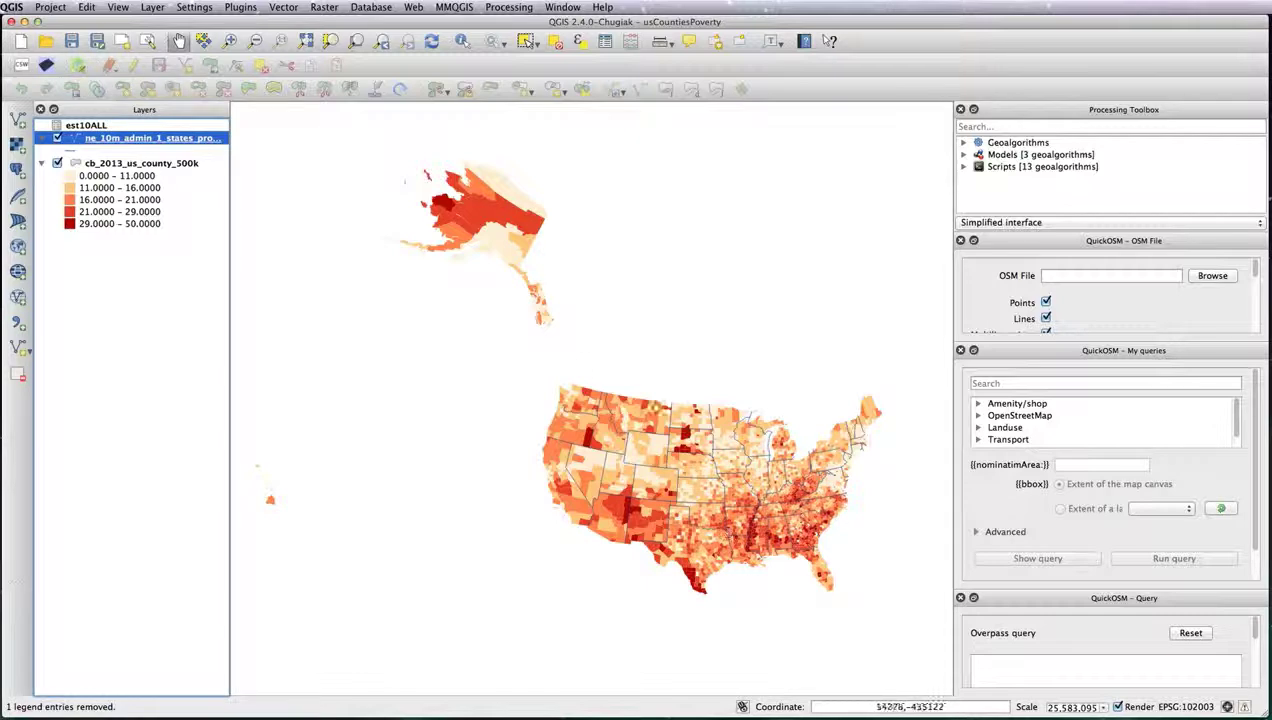
- Change the color of the ne_10m_admin_1_states_provinces_lines_shp layer's simple line to white
double_click(153, 135)
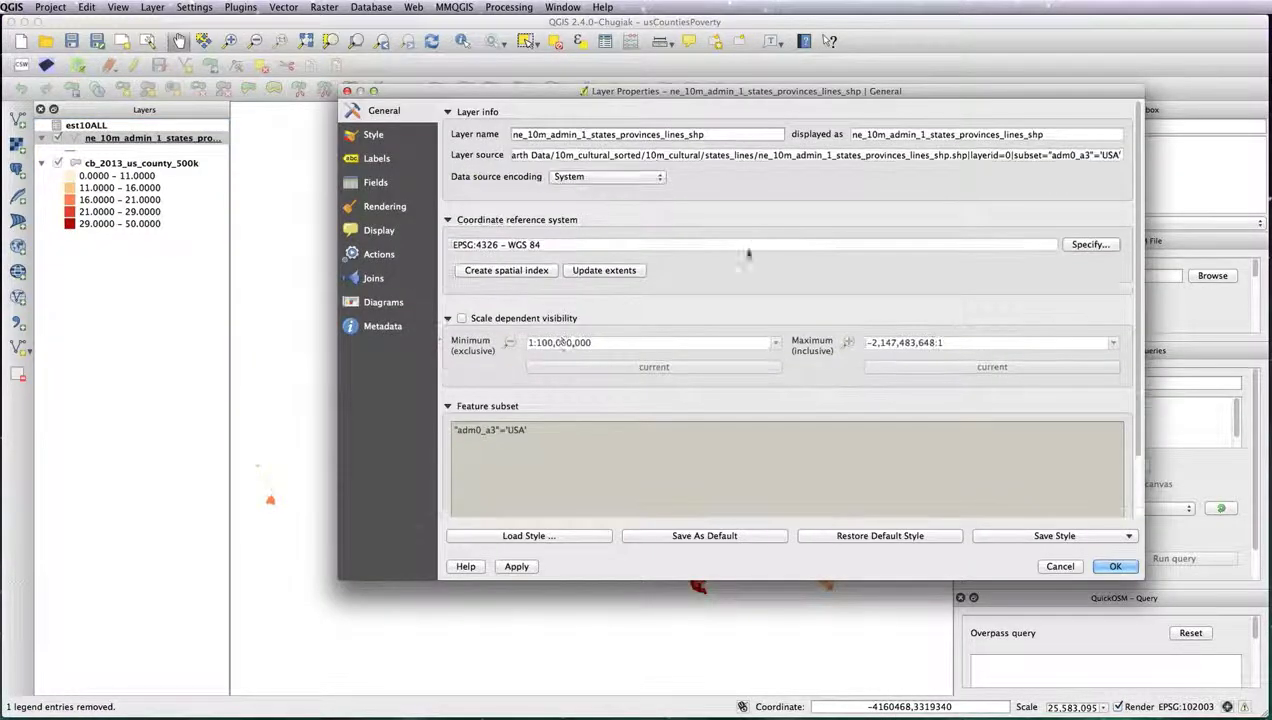
click(371, 135)
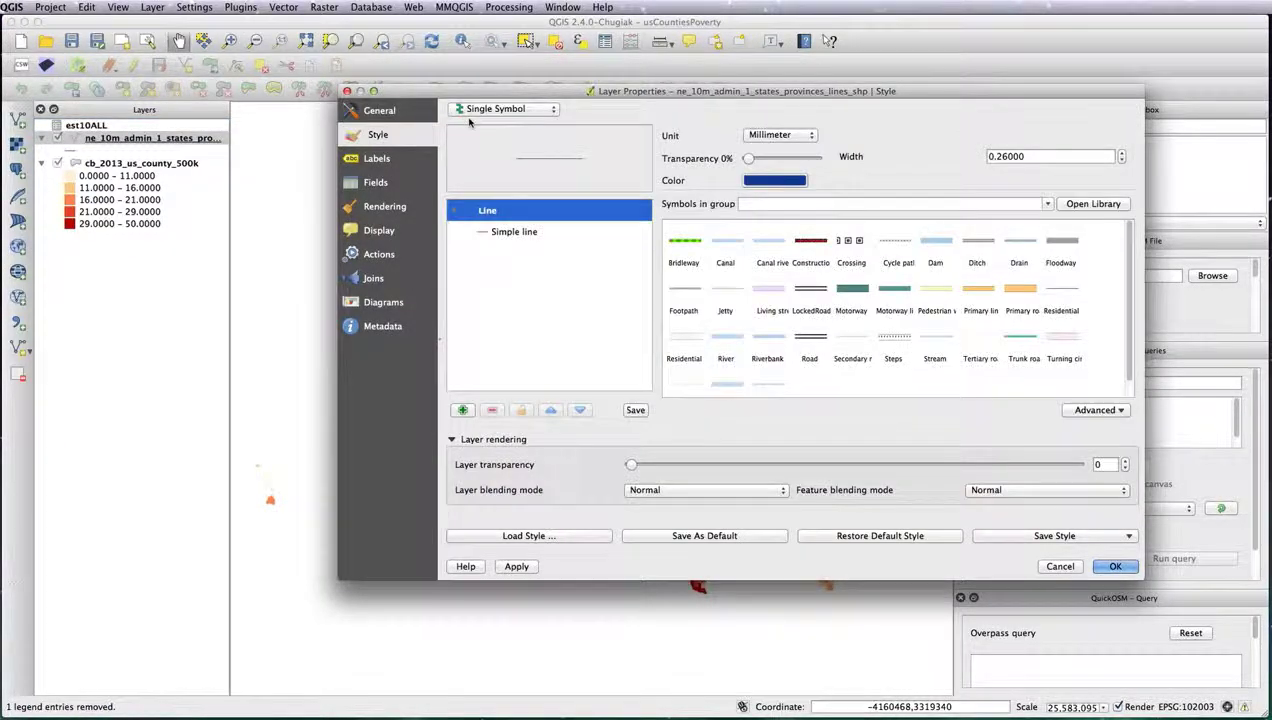
drag(1142, 580, 966, 480)
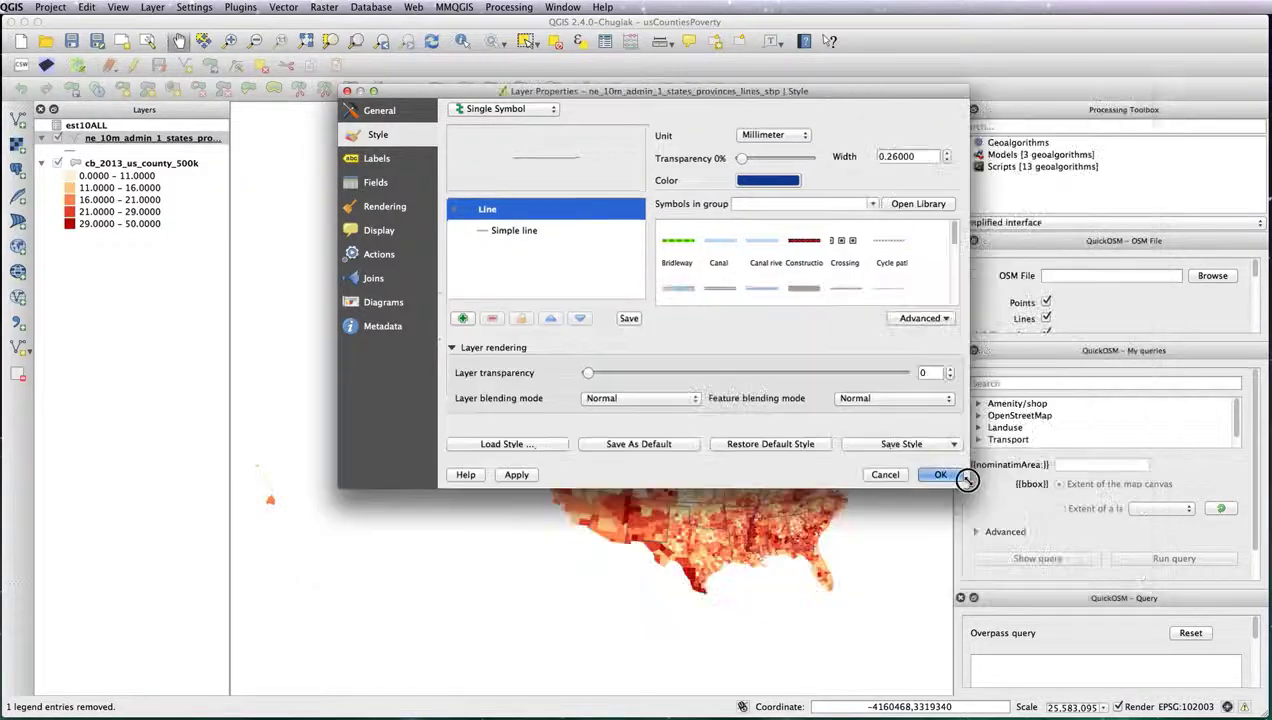
drag(762, 96, 507, 92)
click(250, 233)
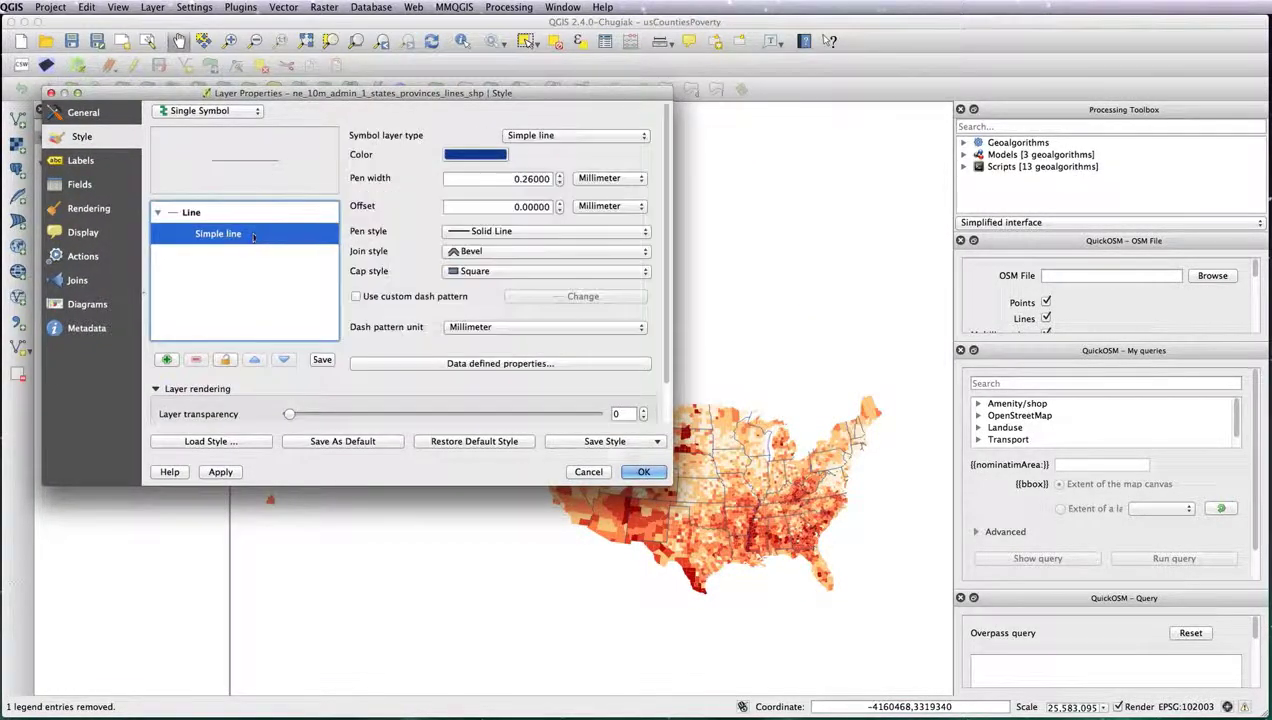
click(475, 154)
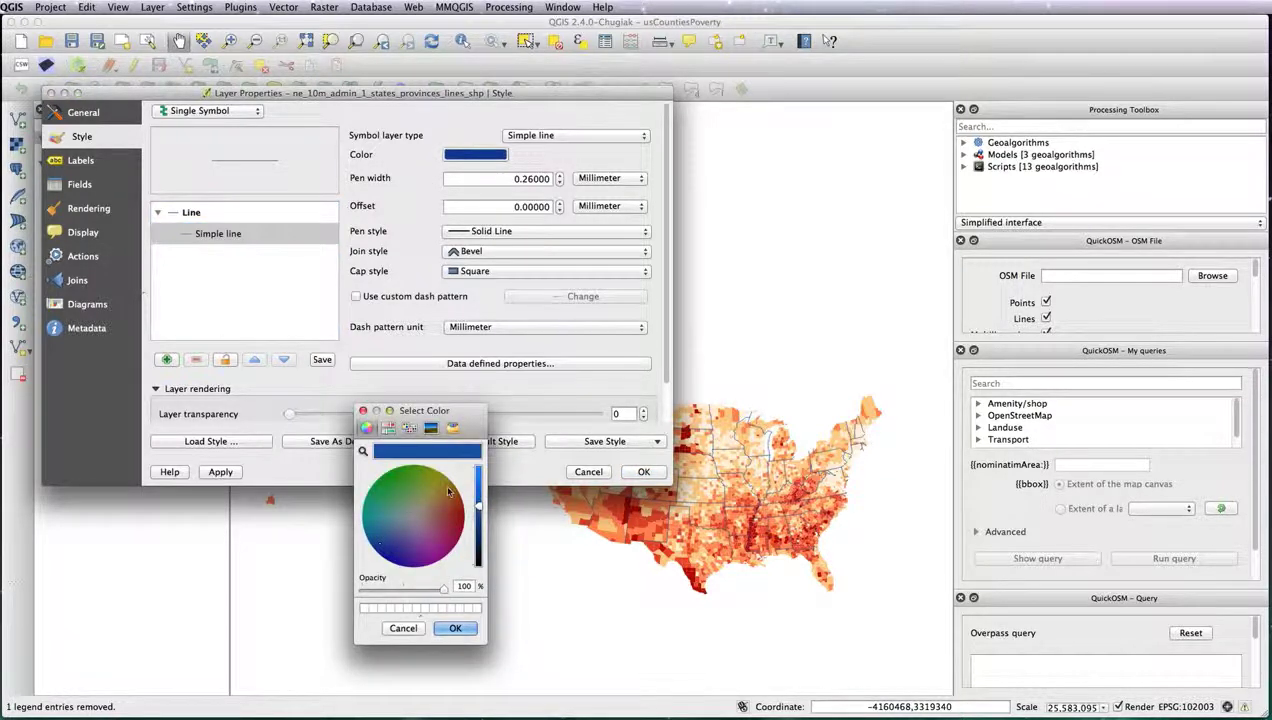
click(388, 428)
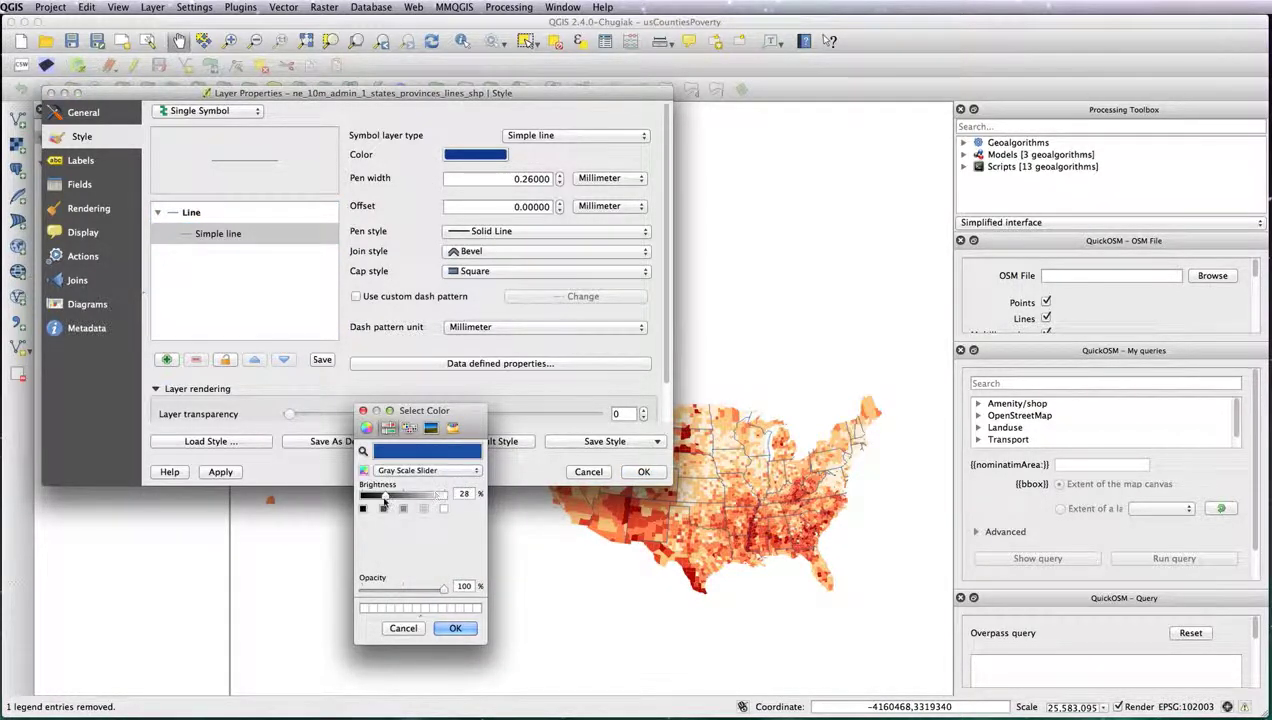
click(457, 500)
click(455, 628)
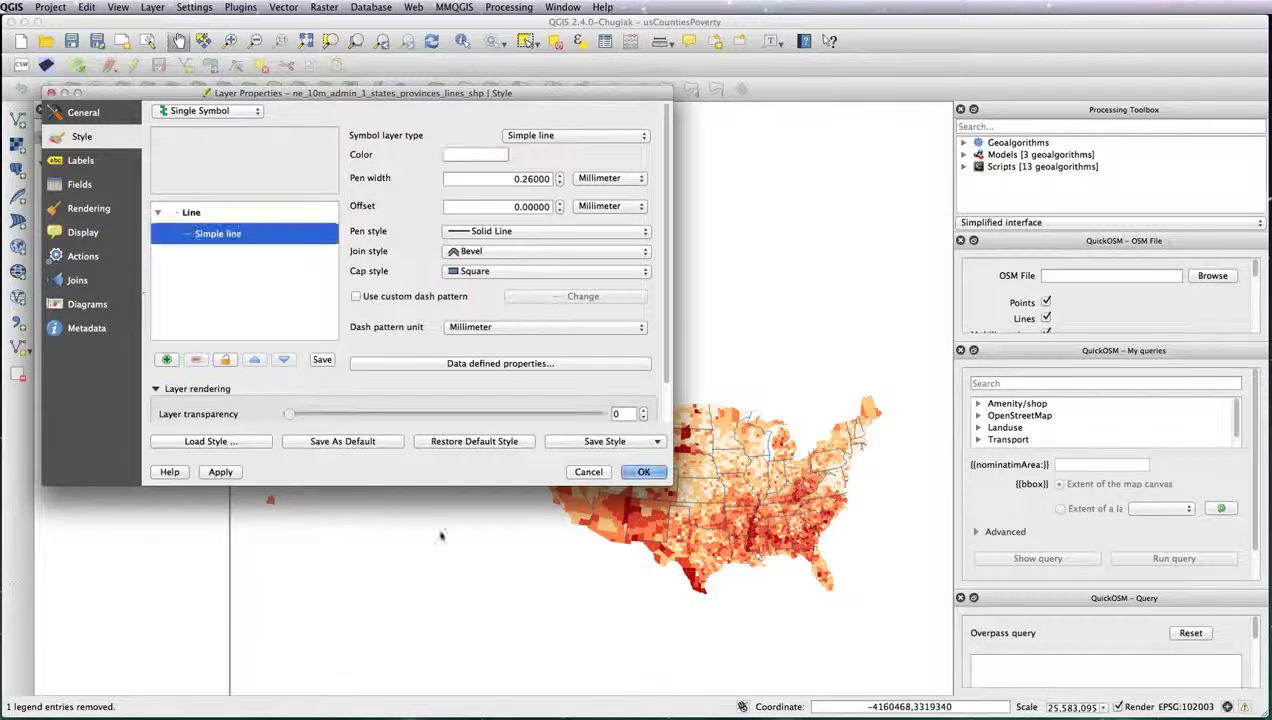
- Set the pen width of the state boundary lines to 0.5 mm and apply the style
click(531, 178)
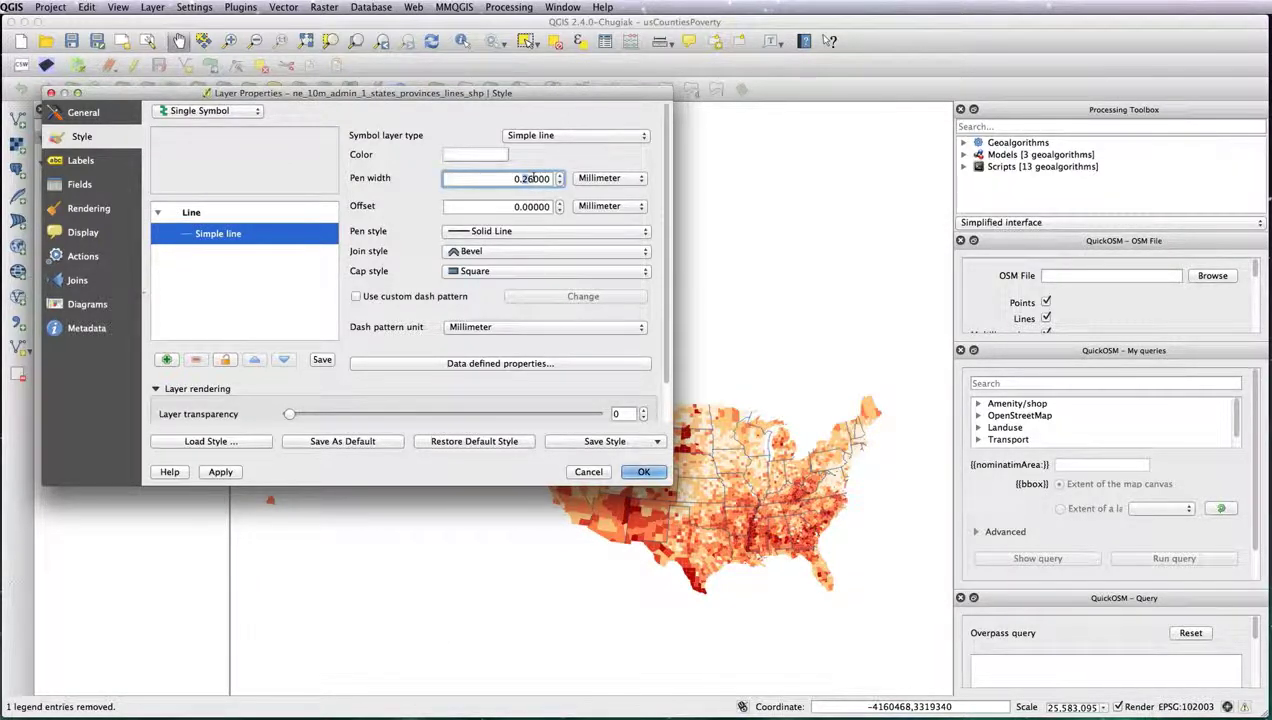
key(BackSpace)
key(BackSpace)
text(5)
click(643, 472)
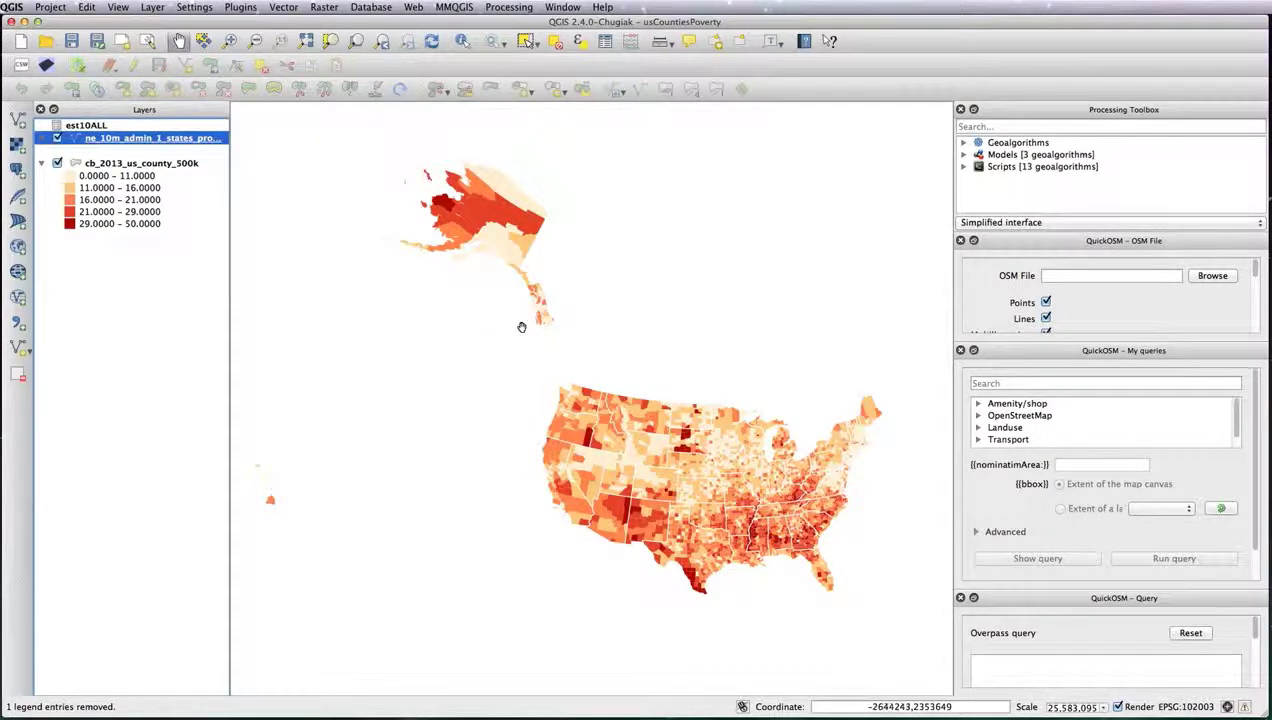
- Delete the two small inset maps below the main US map in the Composer 2 layout
key(super+grave)
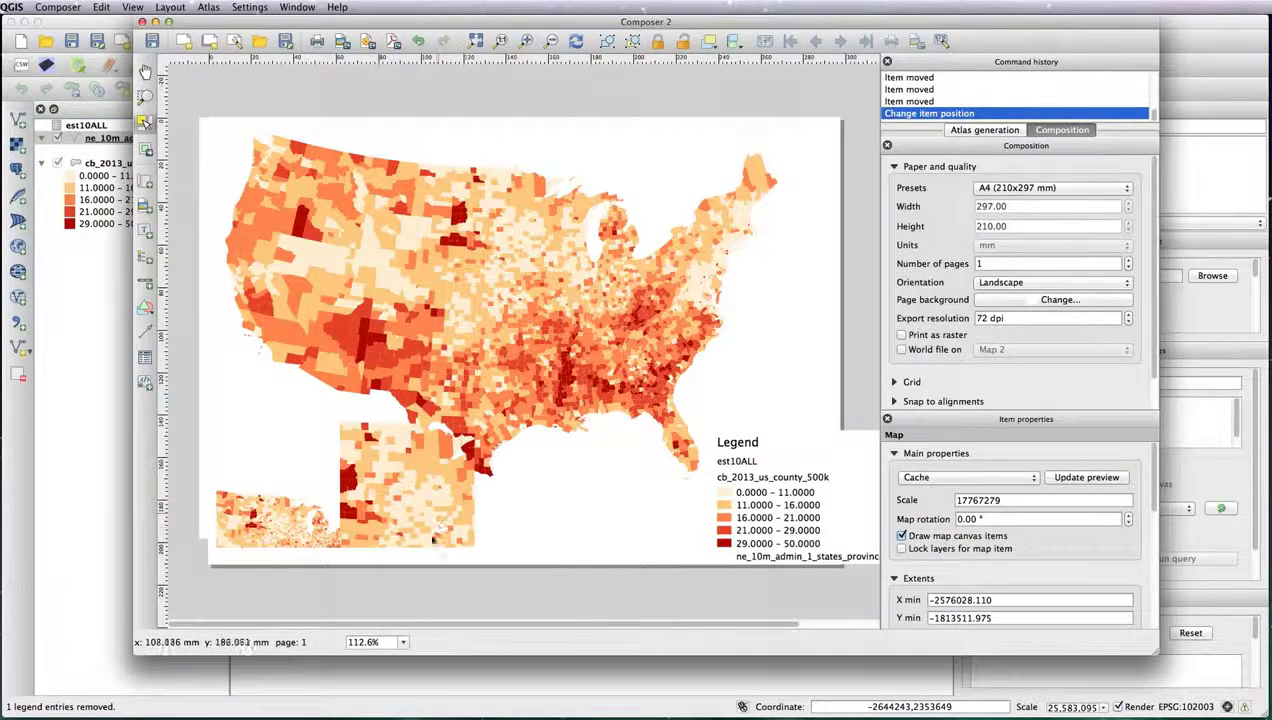
click(270, 518)
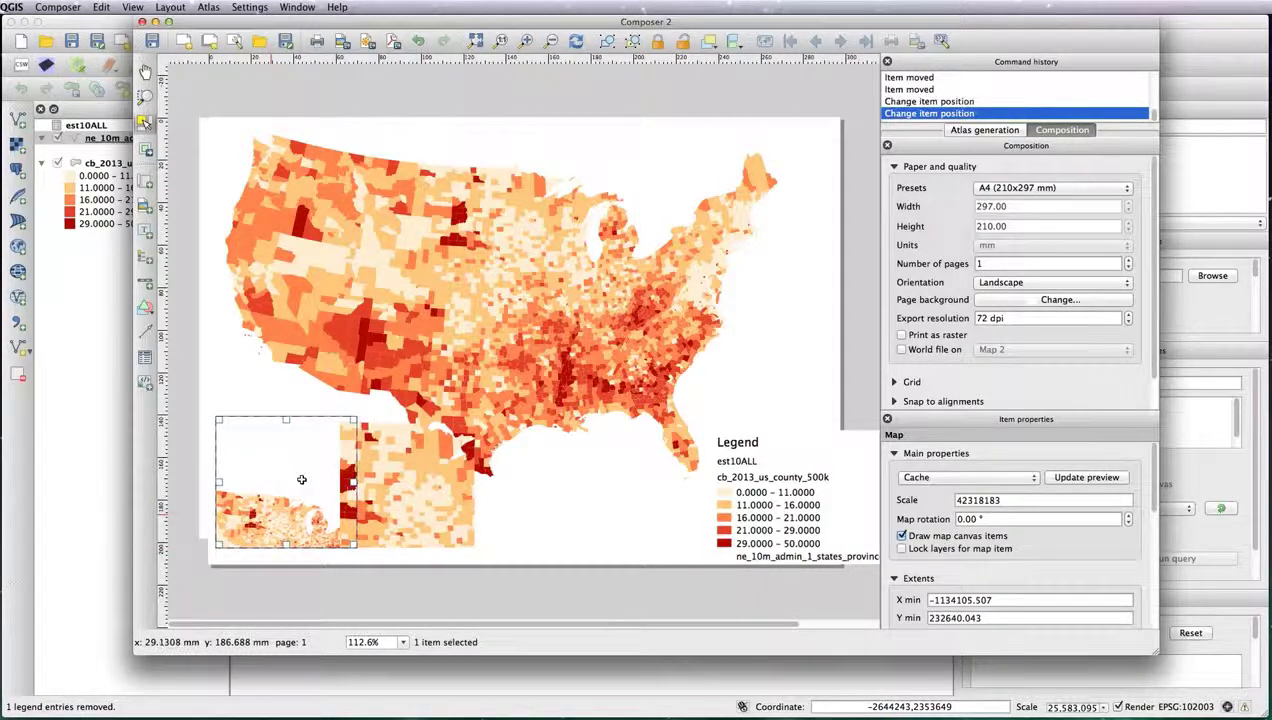
key(Delete)
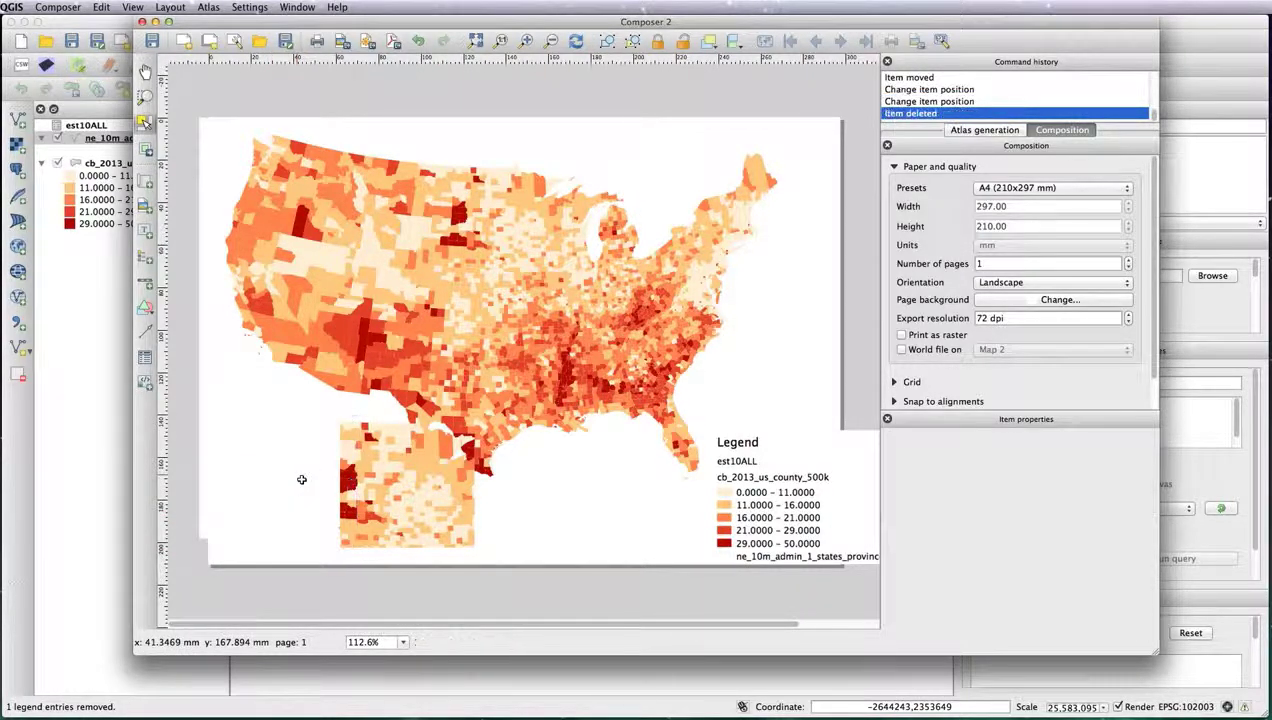
click(439, 506)
key(Delete)
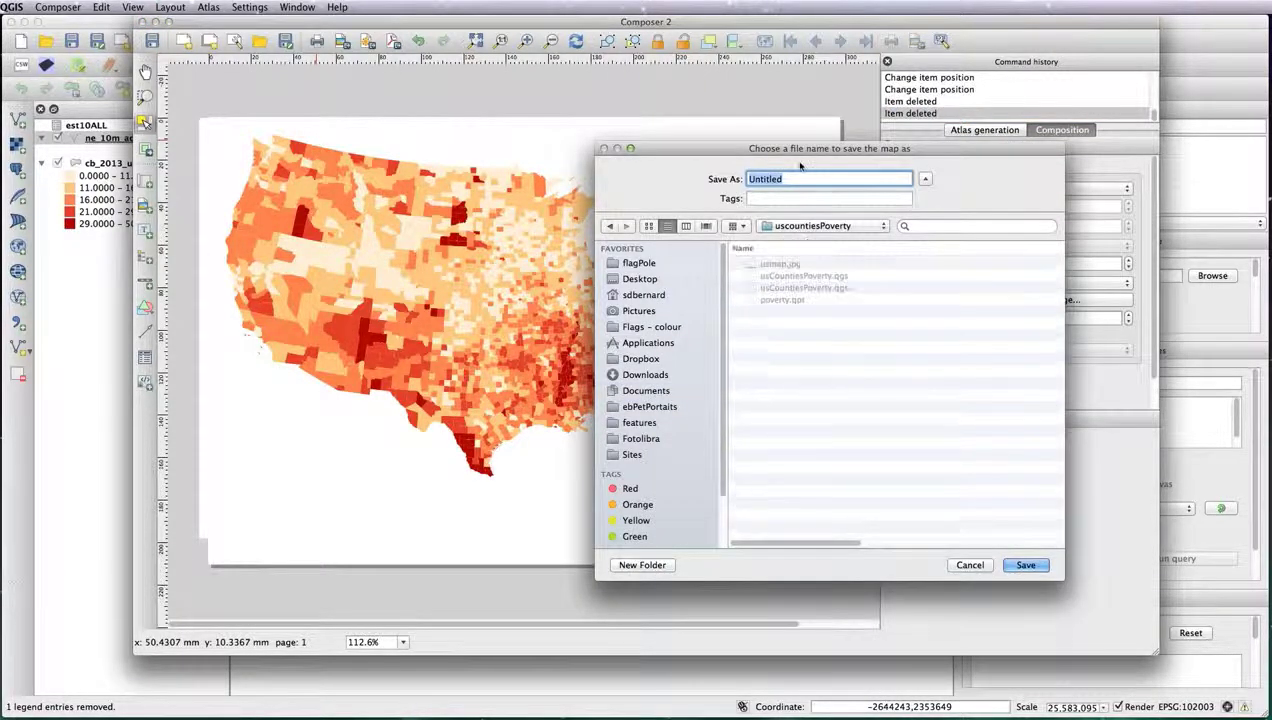
- Export the composition as an SVG file named usmainmap, keeping the default SVG export options
text(usmainmap)
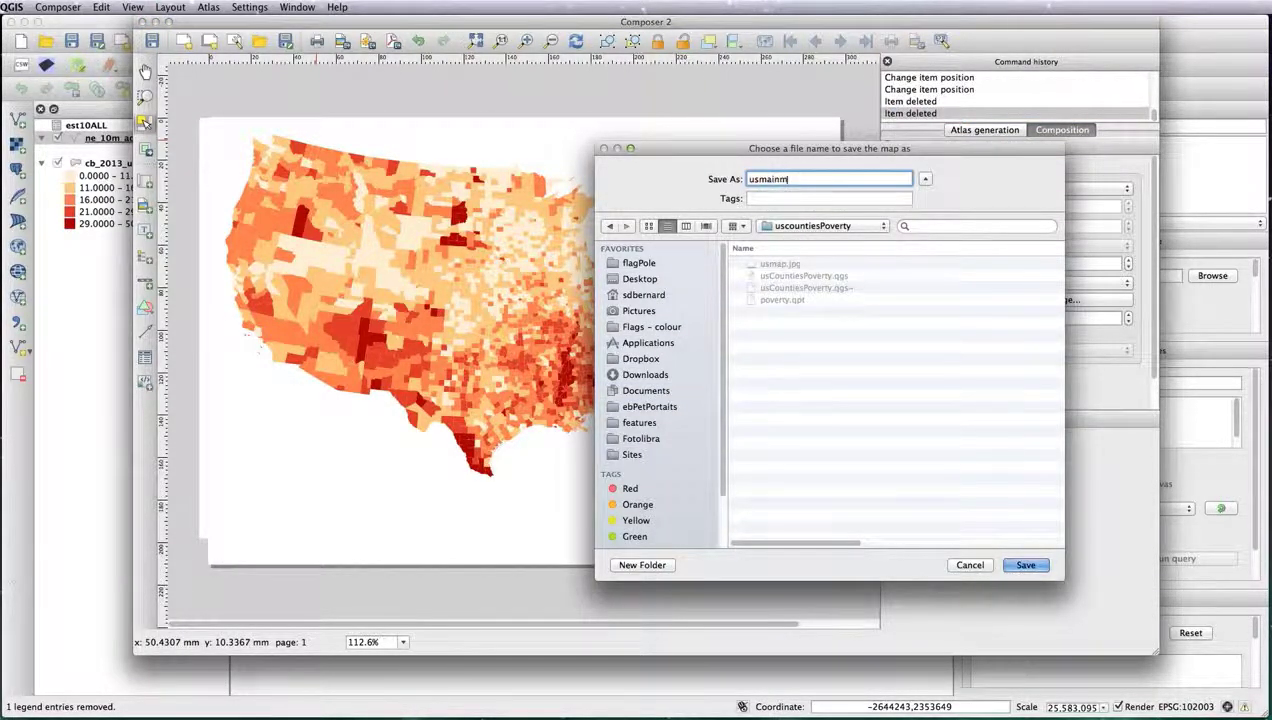
key(Return)
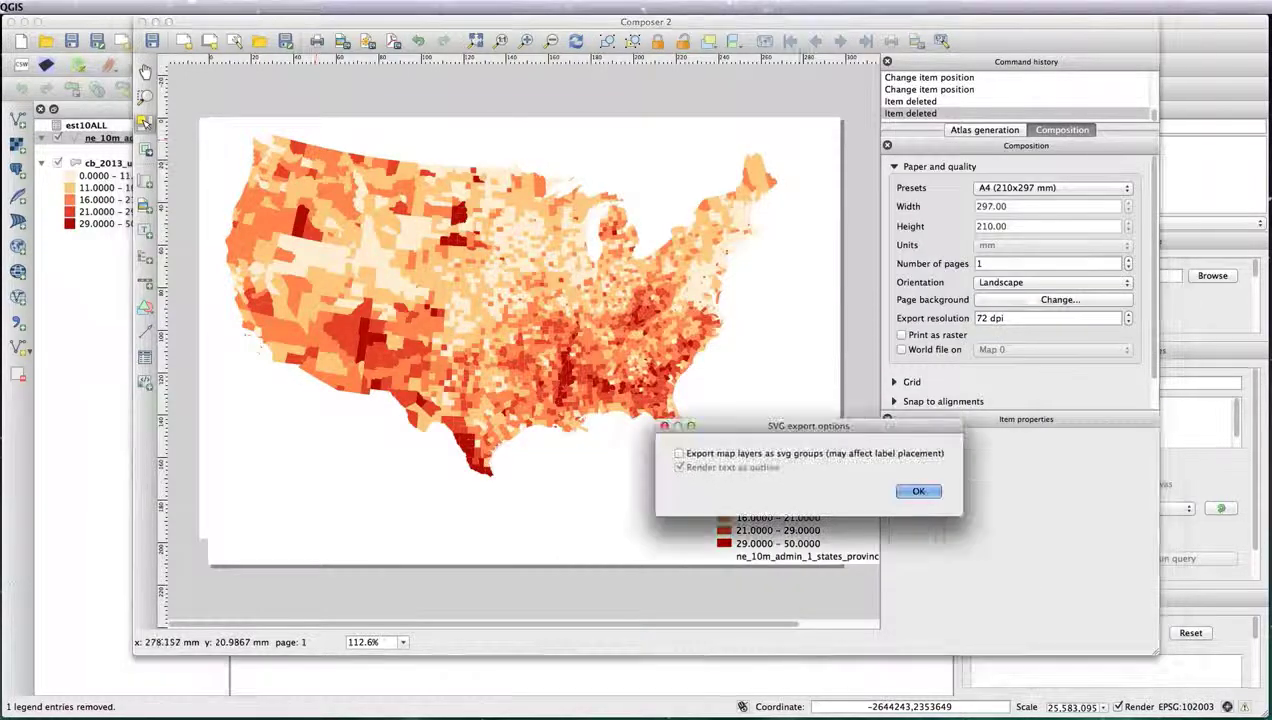
key(Return)
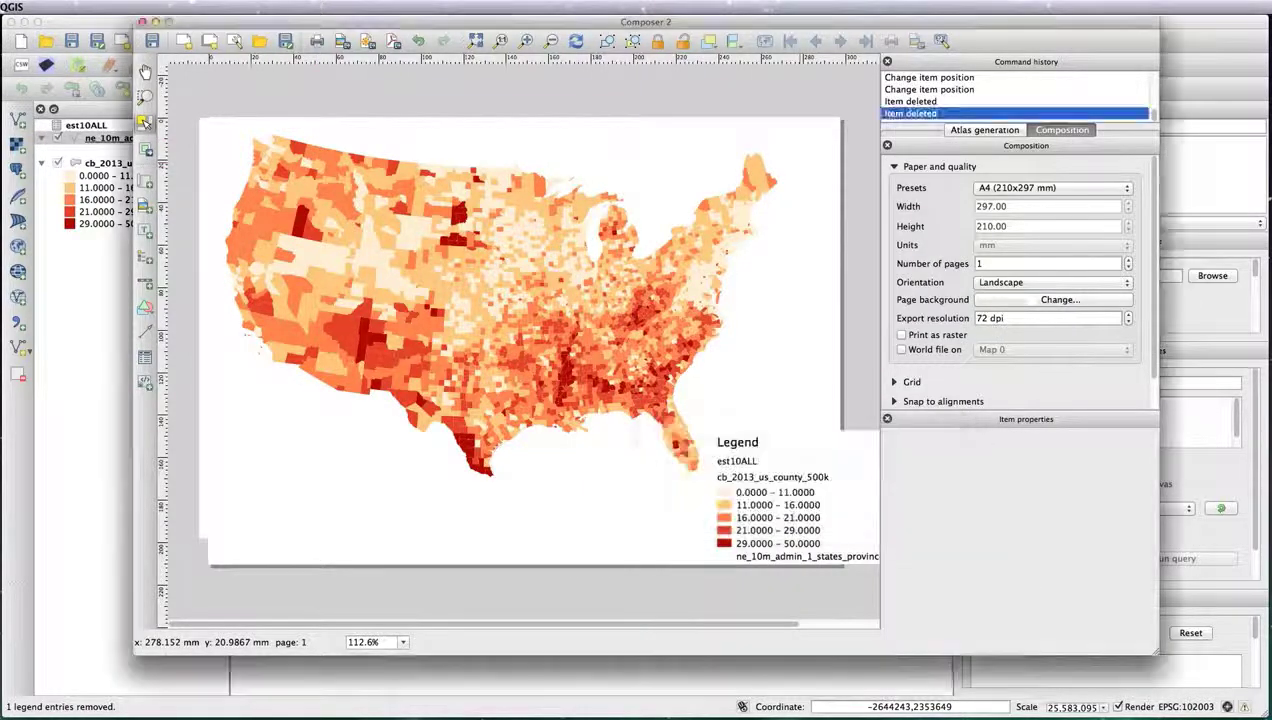
- Set the project CRS to Alaska_Albers_Equal_Area_Conic (EPSG:102006) and frame Alaska in the main map canvas
click(106, 410)
key(ctrl+shift+p)
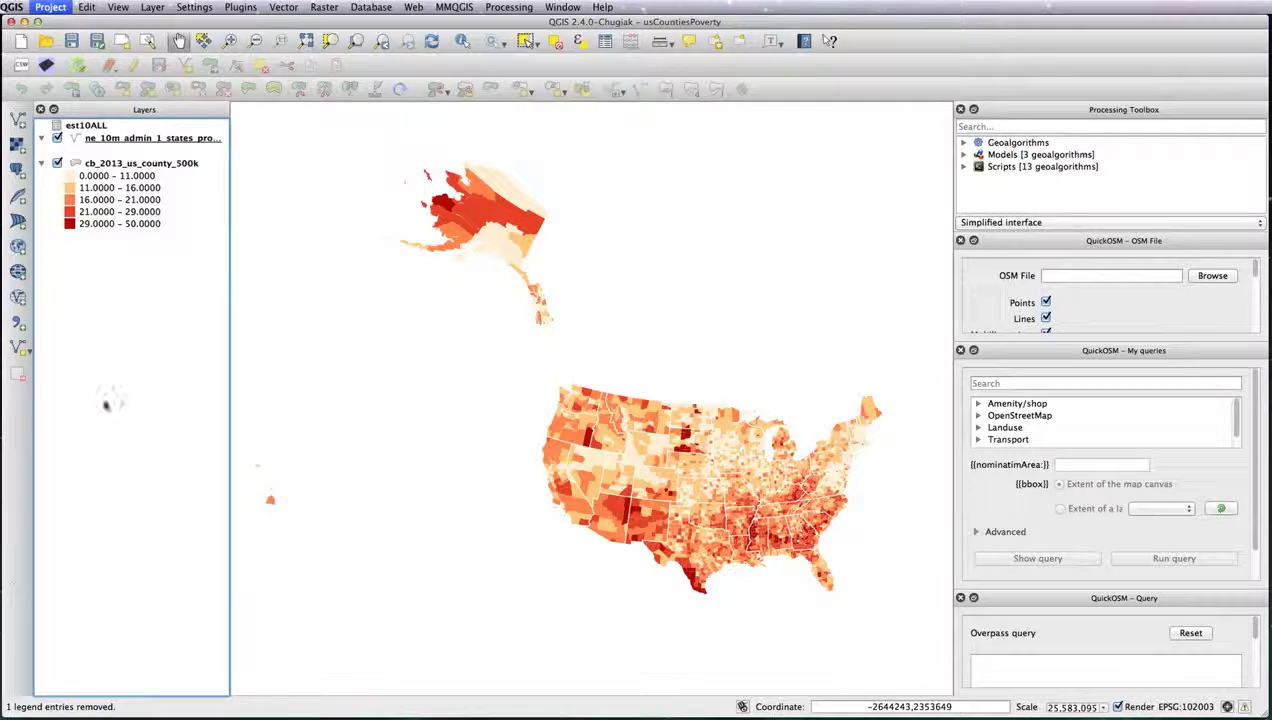
click(710, 188)
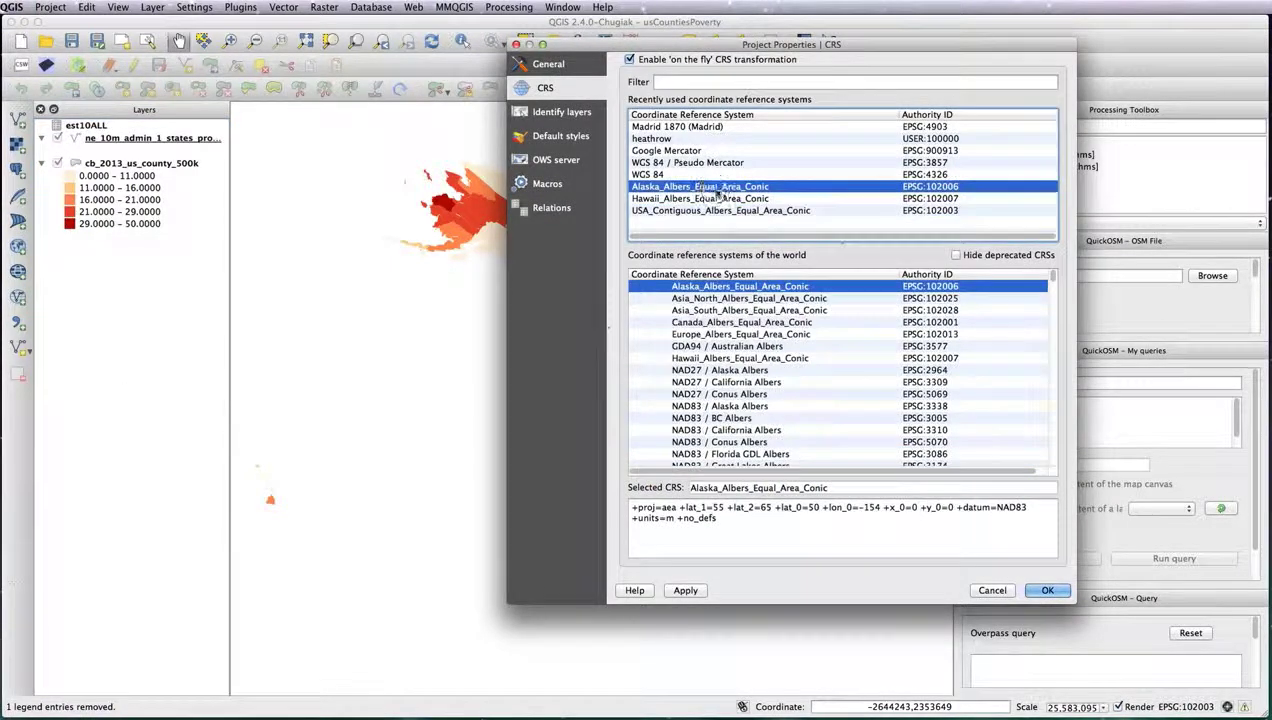
key(Return)
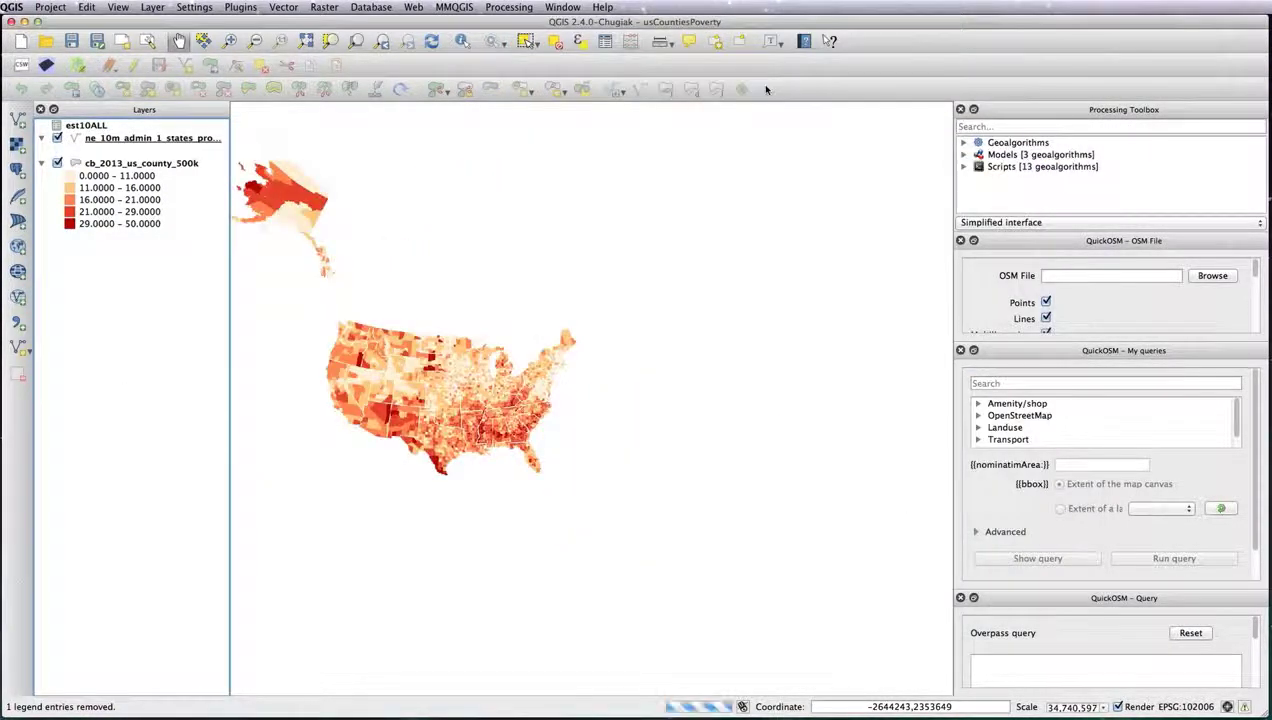
click(231, 41)
drag(540, 255, 390, 394)
- Add a map item of Alaska in the lower-left area of the Composer 2 page and delete the main US map
key(super+grave)
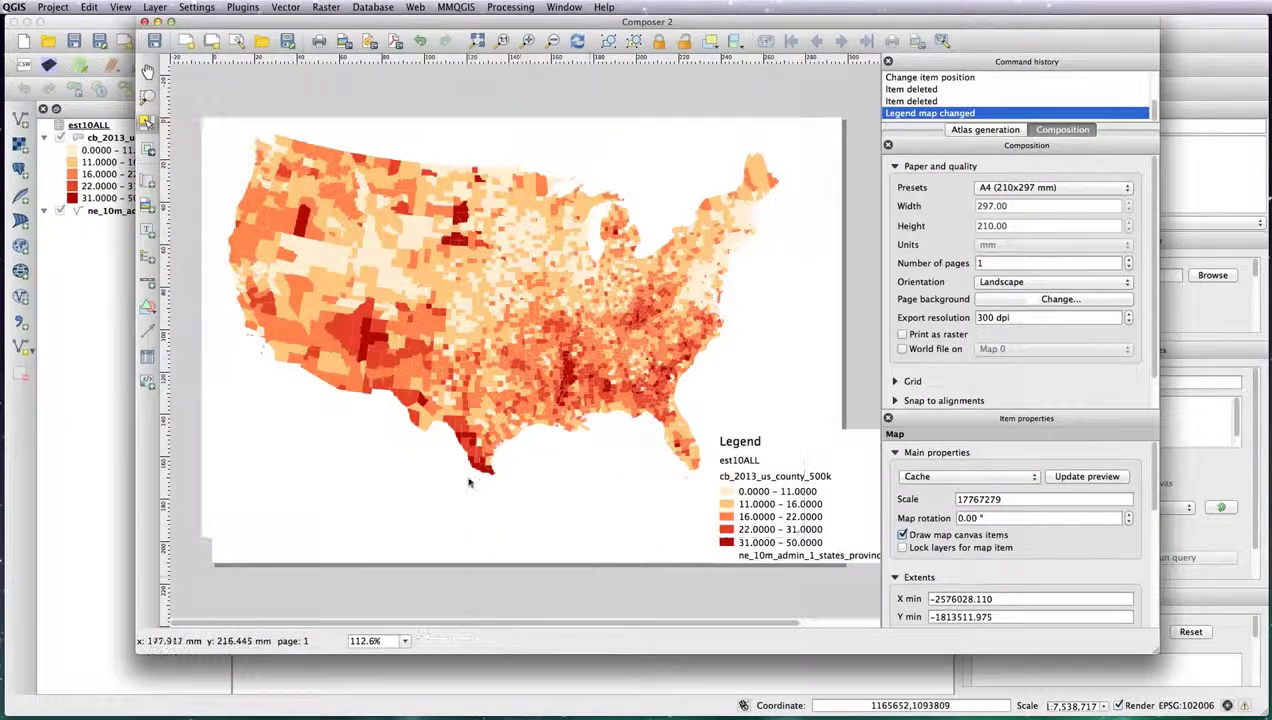
click(148, 183)
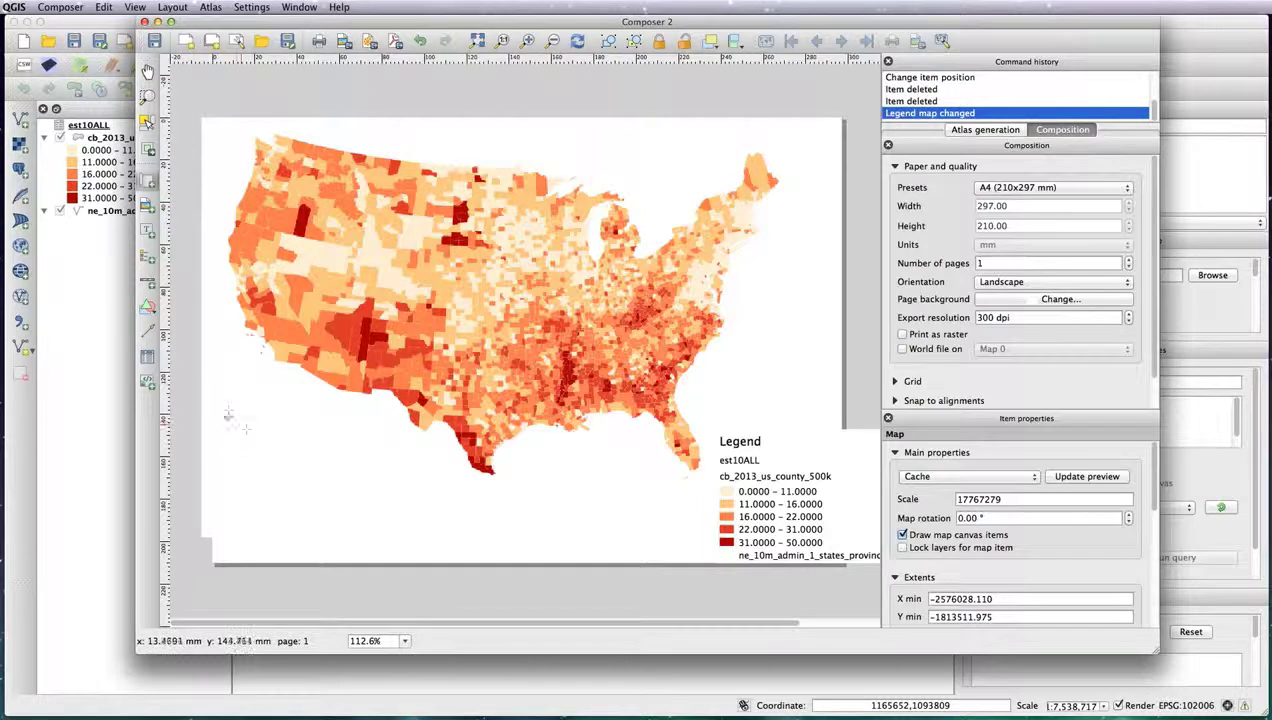
drag(229, 403, 370, 538)
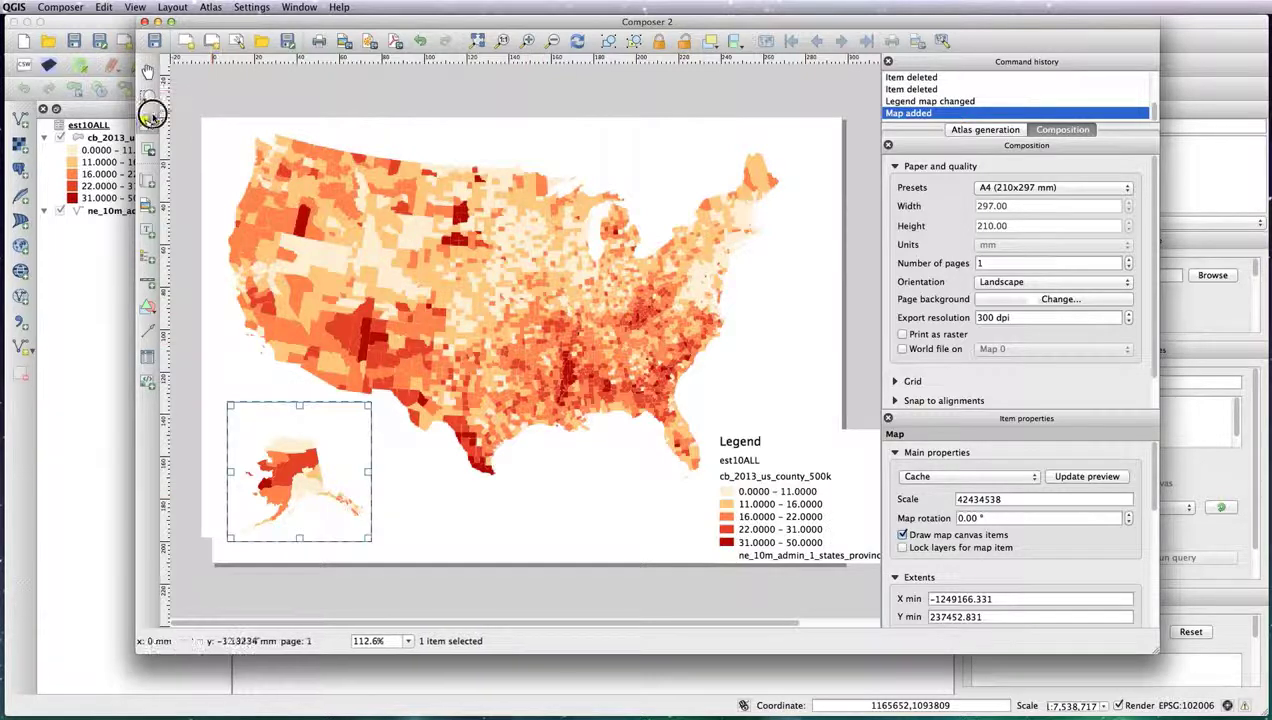
click(394, 226)
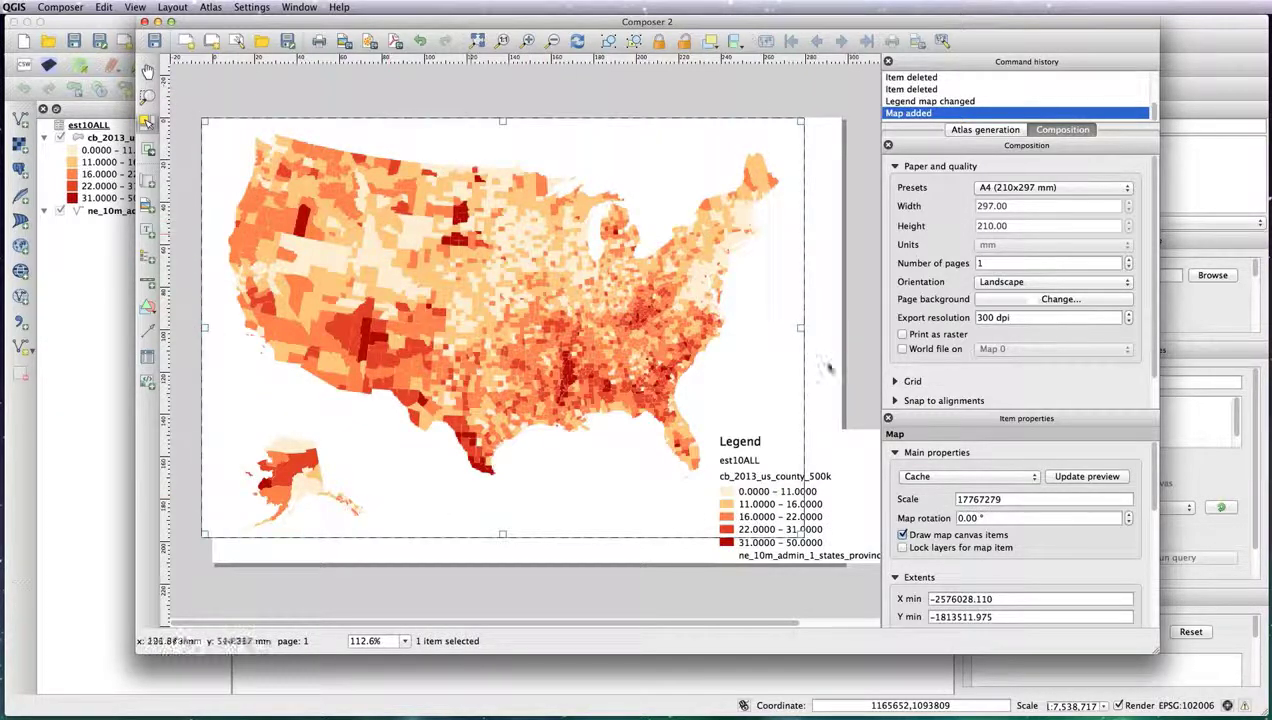
key(Delete)
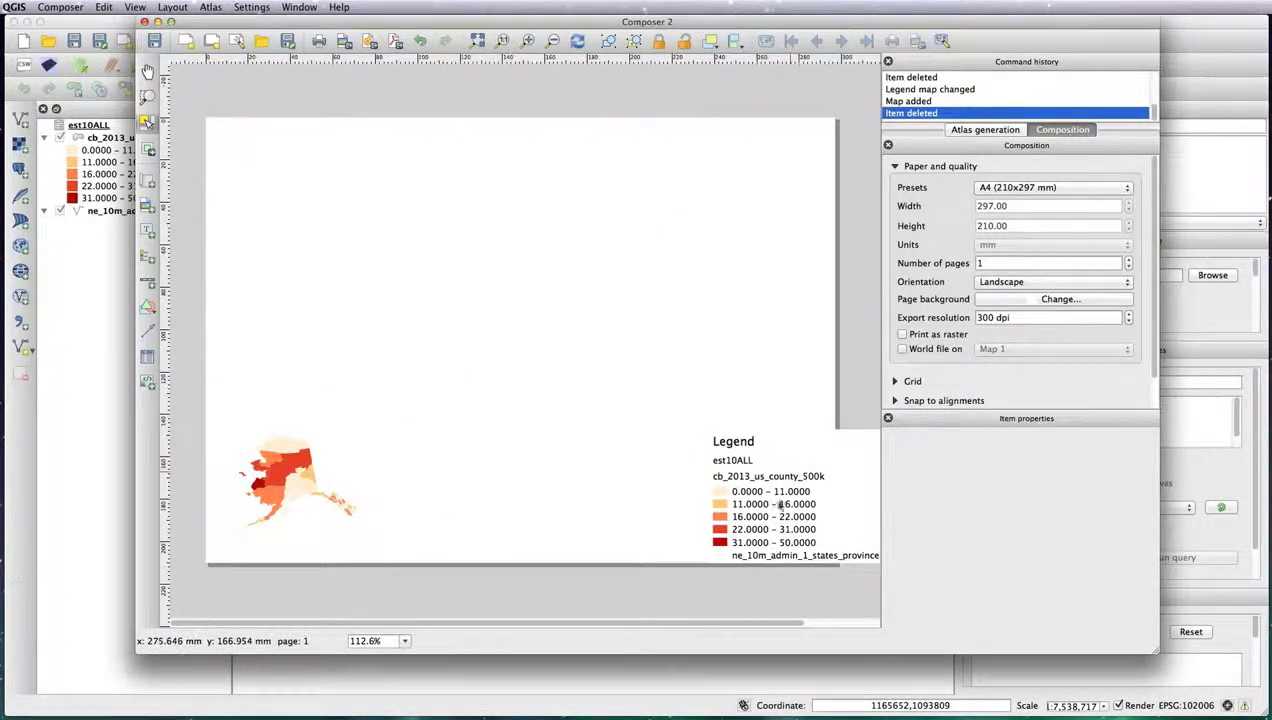
- Export the Alaska composition as alaska.svg in the uscountiesPoverty folder with the default SVG export options
click(369, 41)
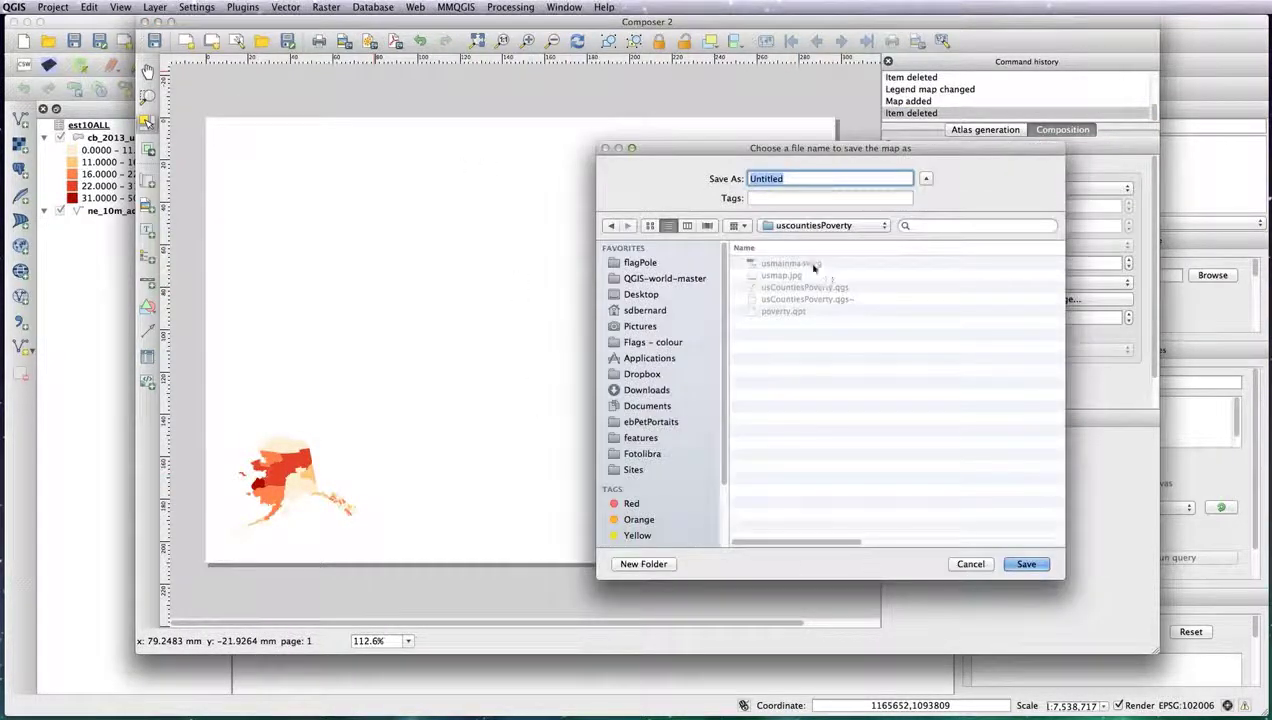
text(ak)
key(Return)
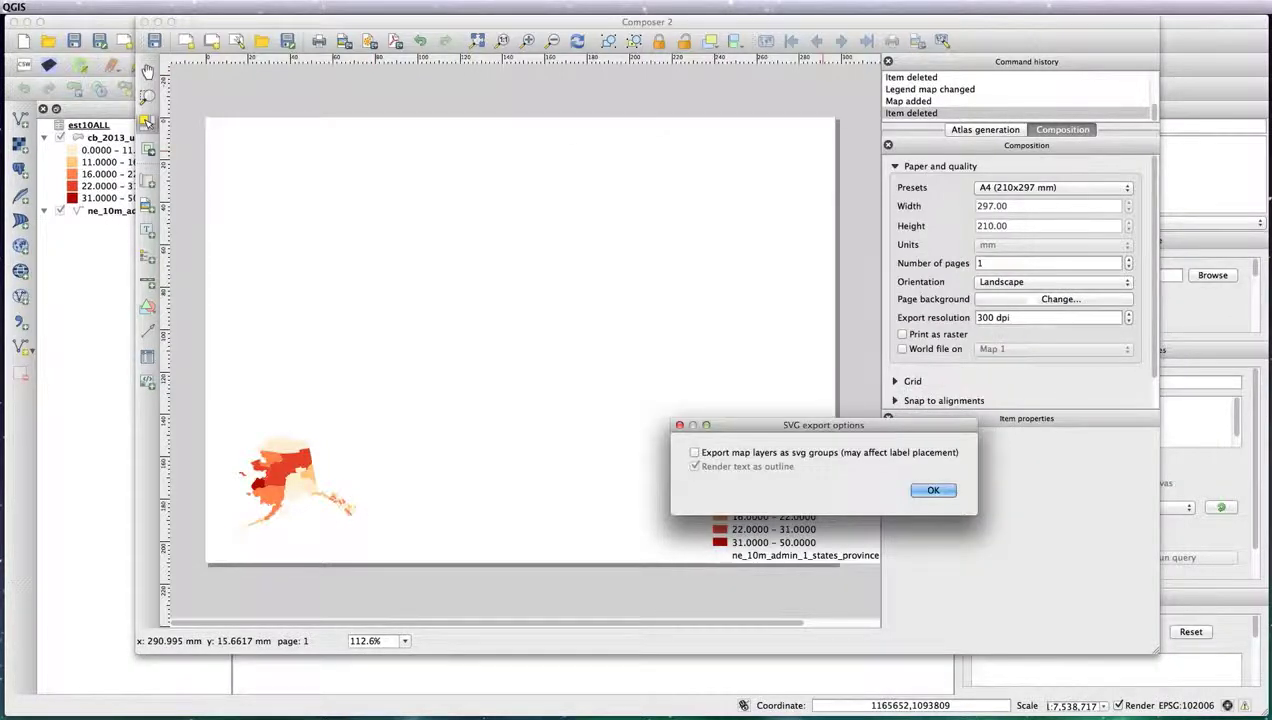
key(Return)
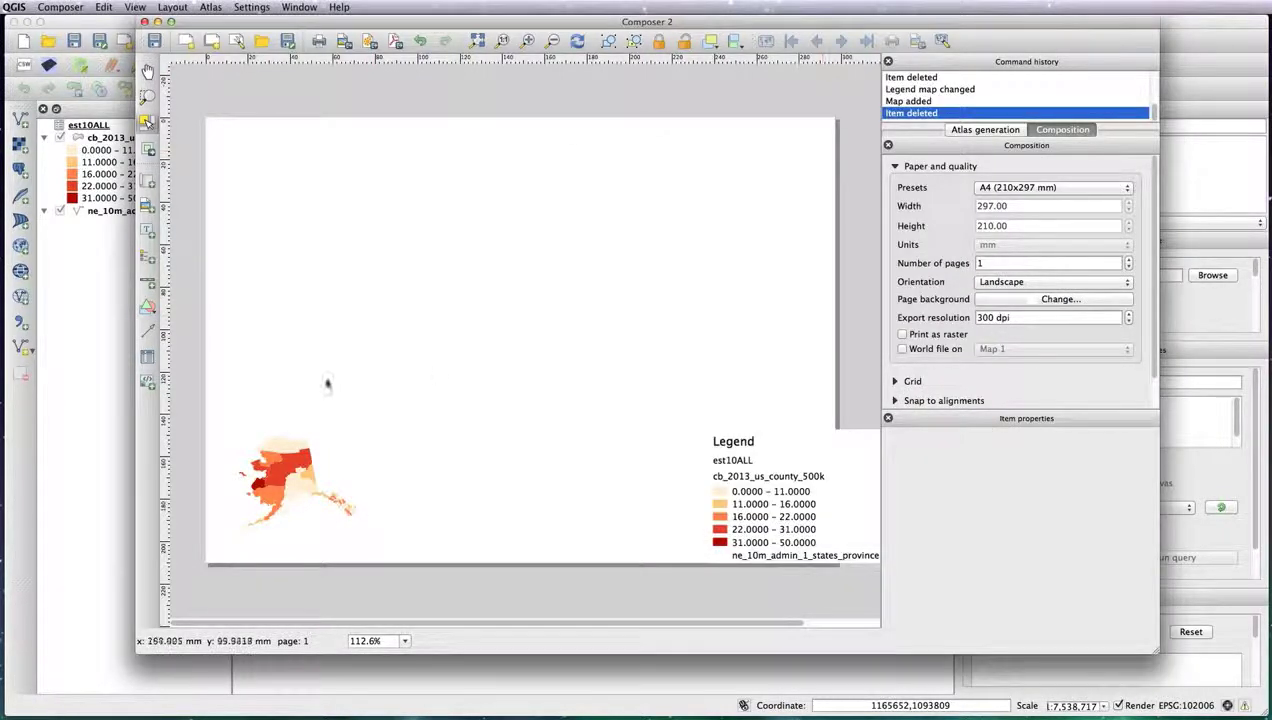
- Set the project CRS to Hawaii_Albers_Equal_Area_Conic (EPSG:102007) and frame the Hawaiian islands in the main map canvas
click(130, 515)
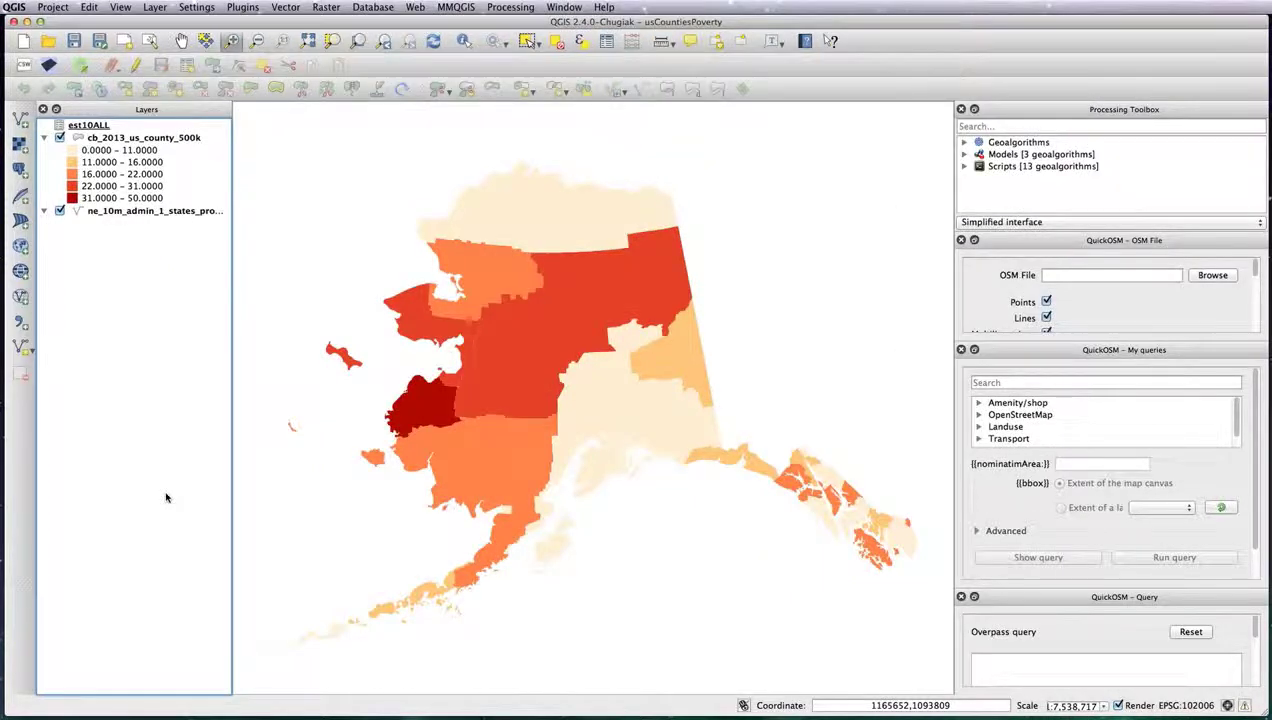
key(ctrl+shift+f)
drag(723, 433, 498, 676)
drag(500, 626, 571, 673)
key(ctrl+shift+p)
click(700, 198)
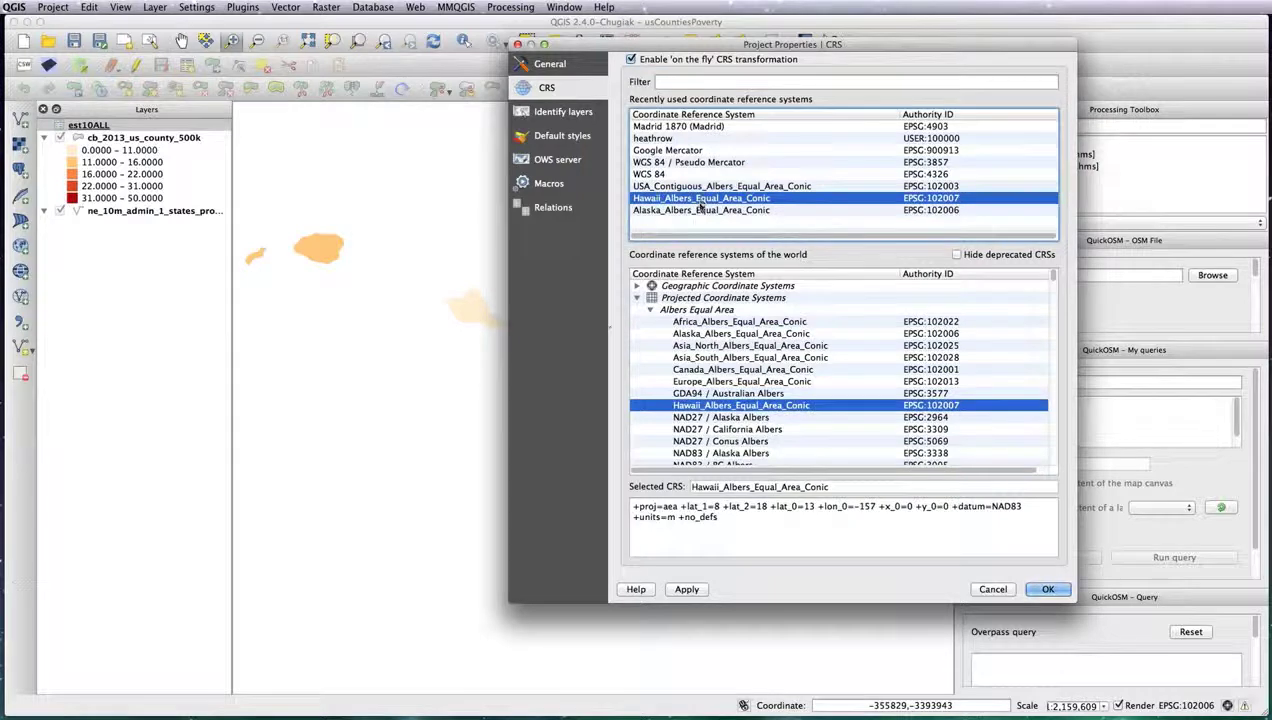
click(1046, 589)
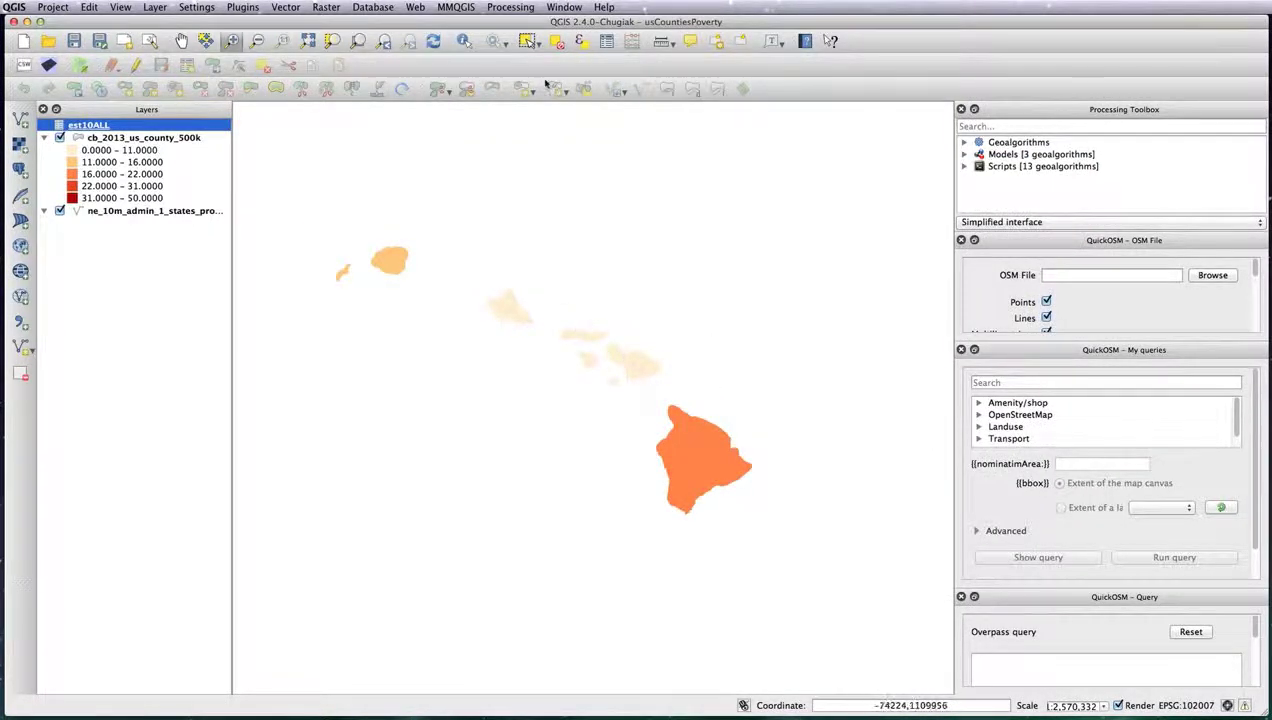
drag(317, 217, 789, 550)
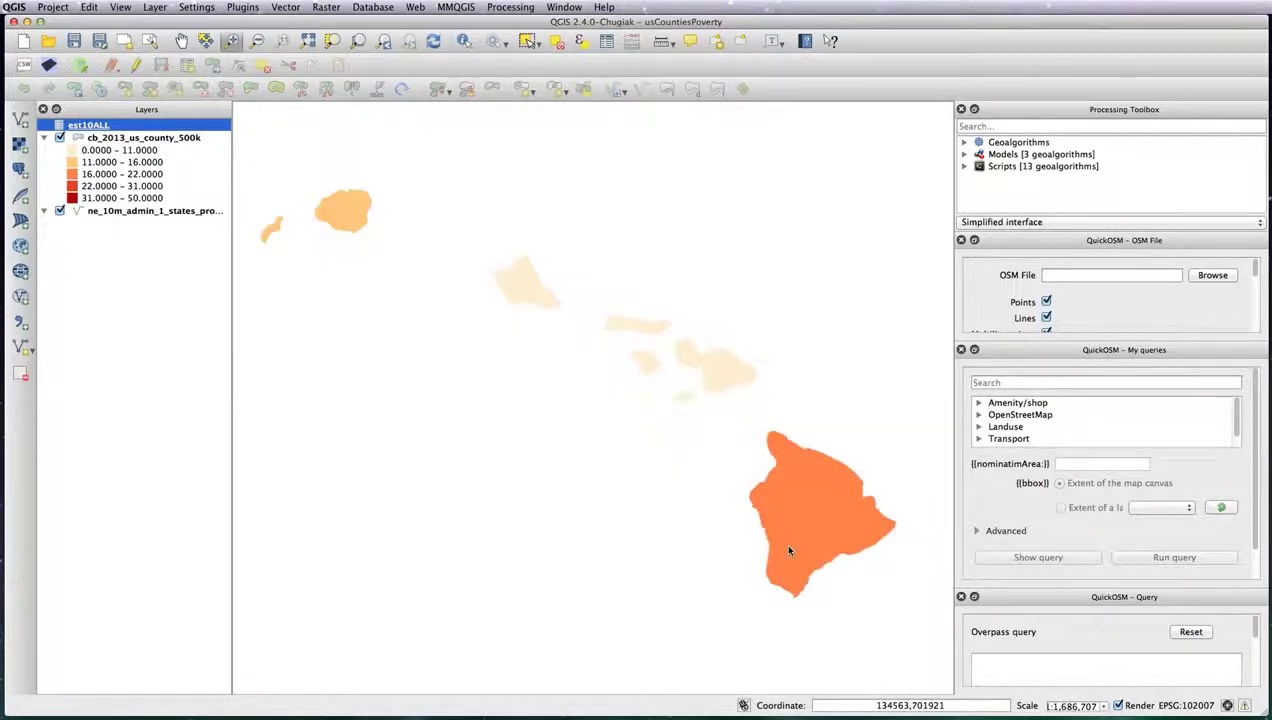
- Replace the Alaska map in the Composer 3 layout with a new map item of Hawaii near the page's lower edge
key(super+grave)
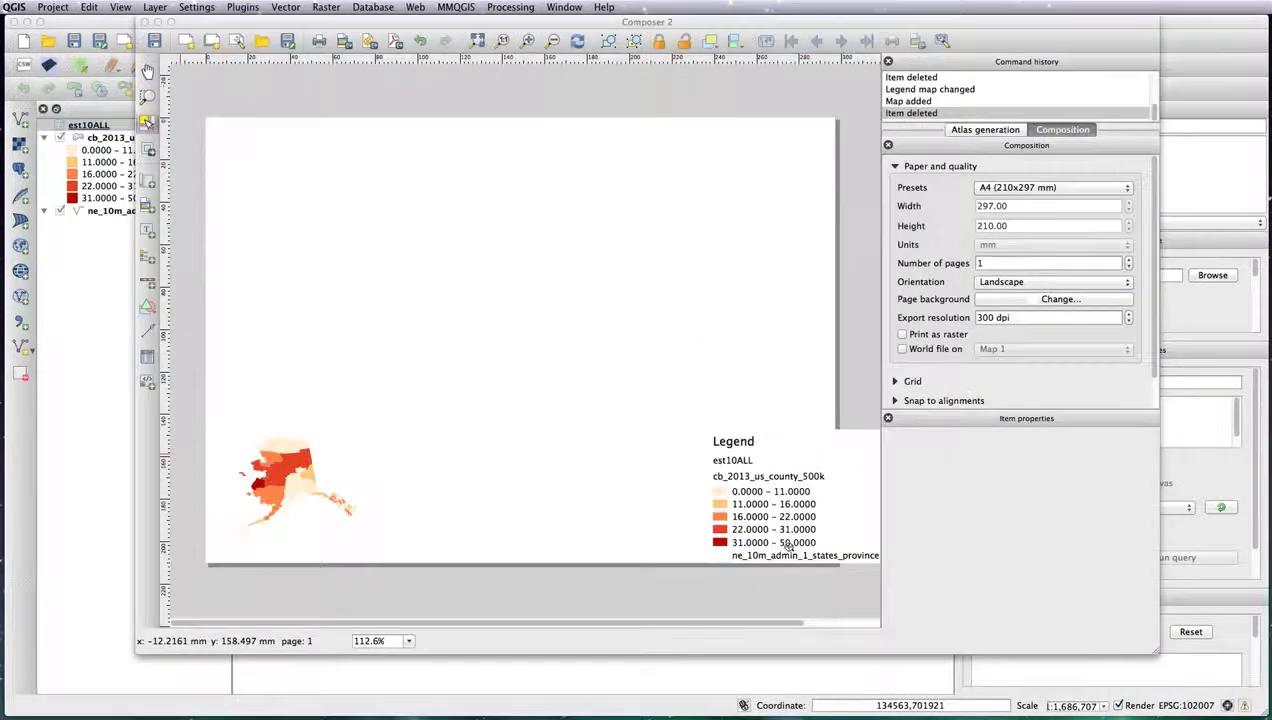
key(super+grave)
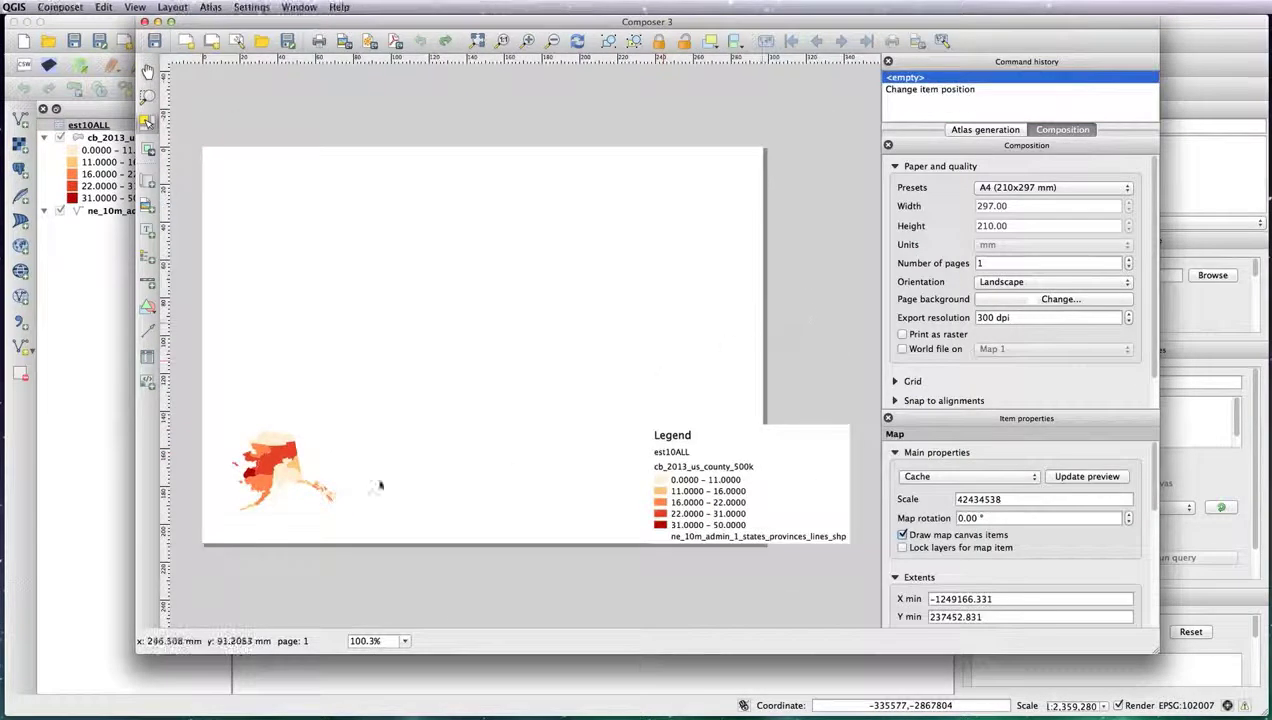
click(297, 470)
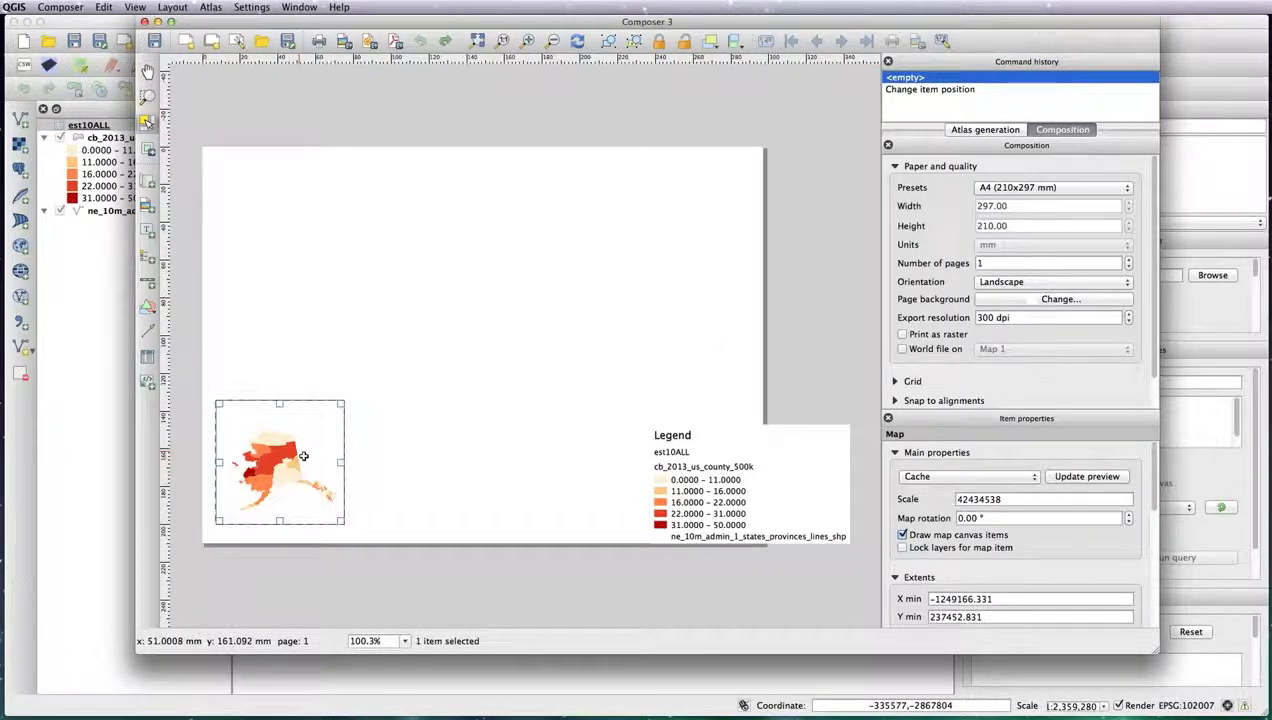
key(Delete)
click(147, 182)
drag(308, 431, 438, 524)
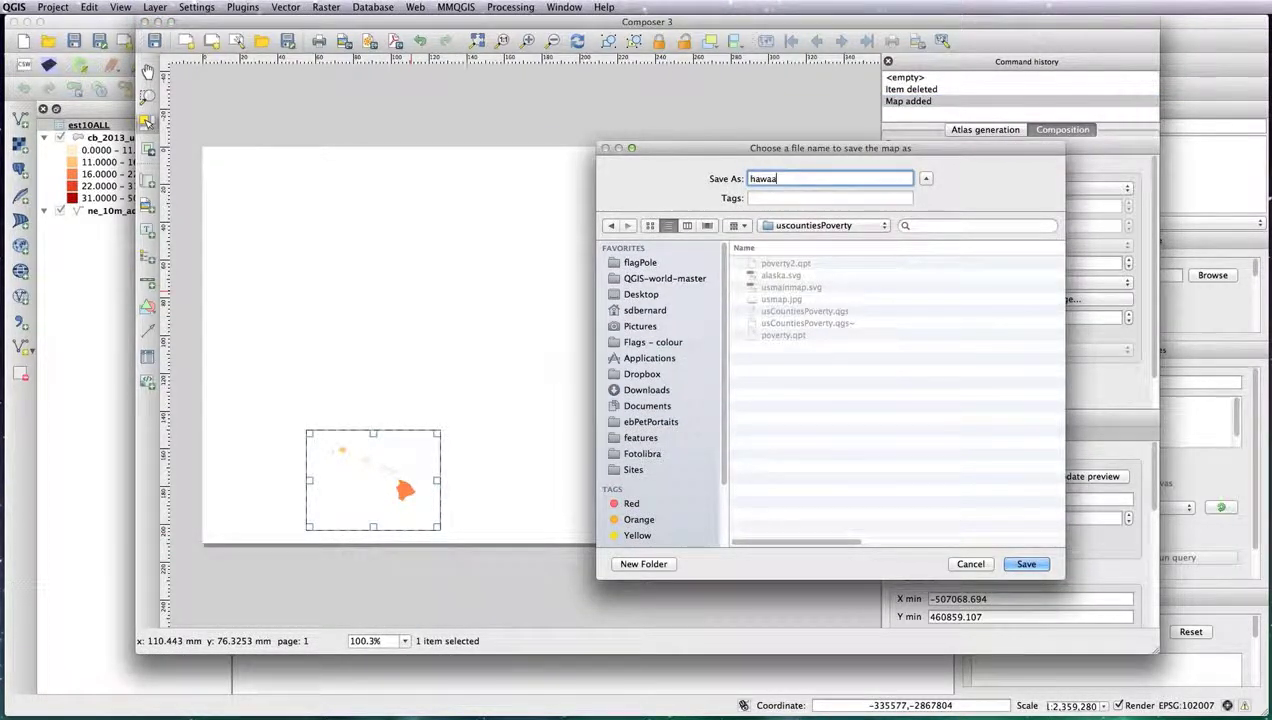
- Save the Hawaii composition as hawaii.svg with the default SVG export options and close the composer
key(Return)
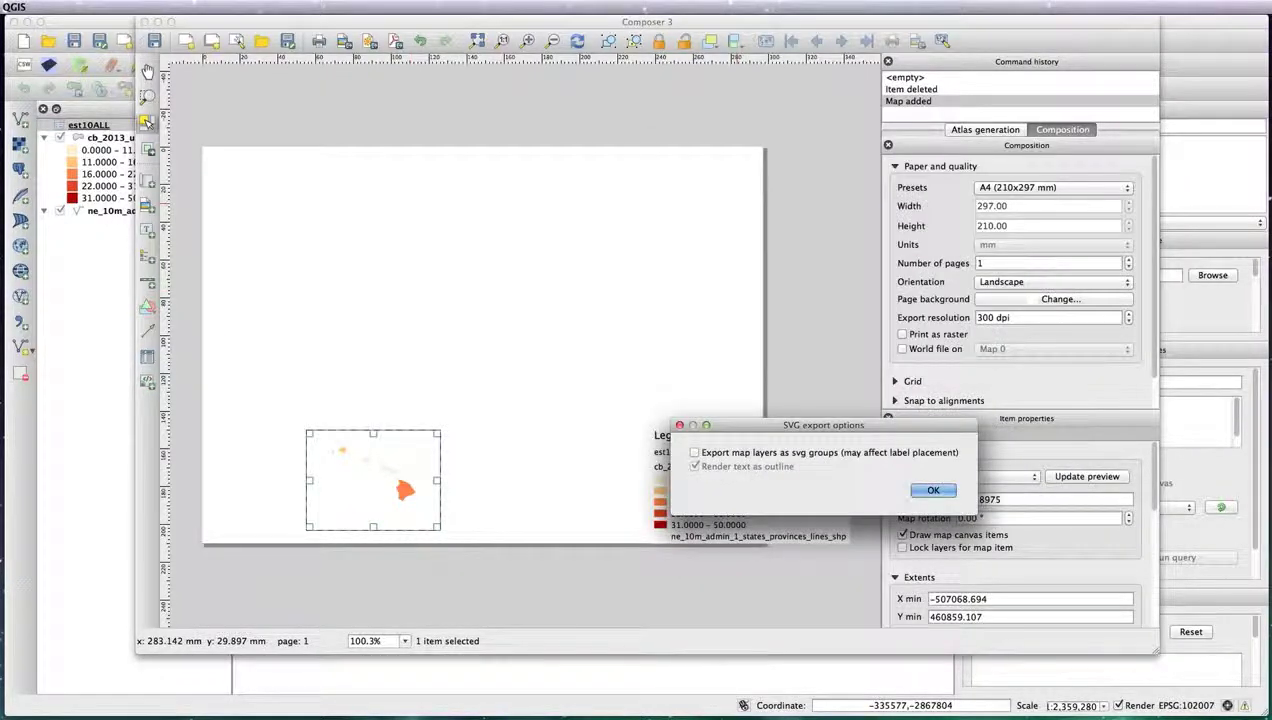
key(Return)
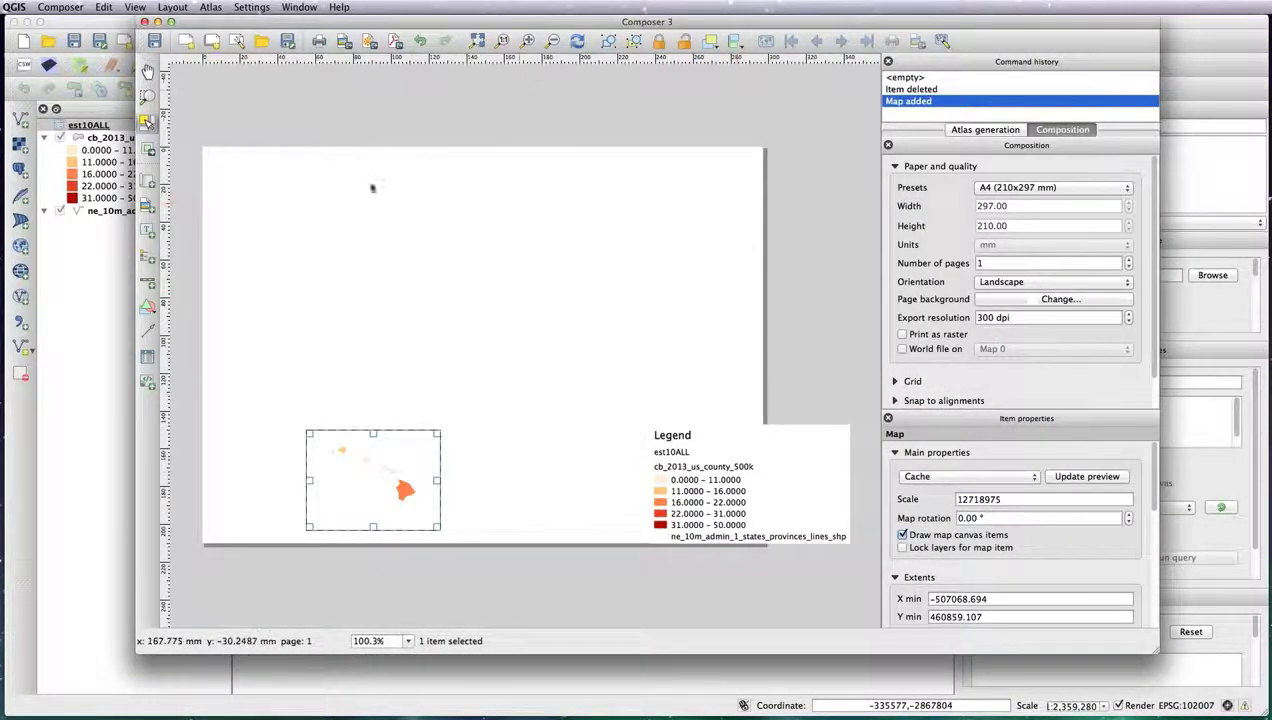
key(super+w)
- Switch to Adobe Illustrator and open hawaii.svg, alaska.svg and usmainmap.svg from the uscountiesPoverty folder
click(2, 318)
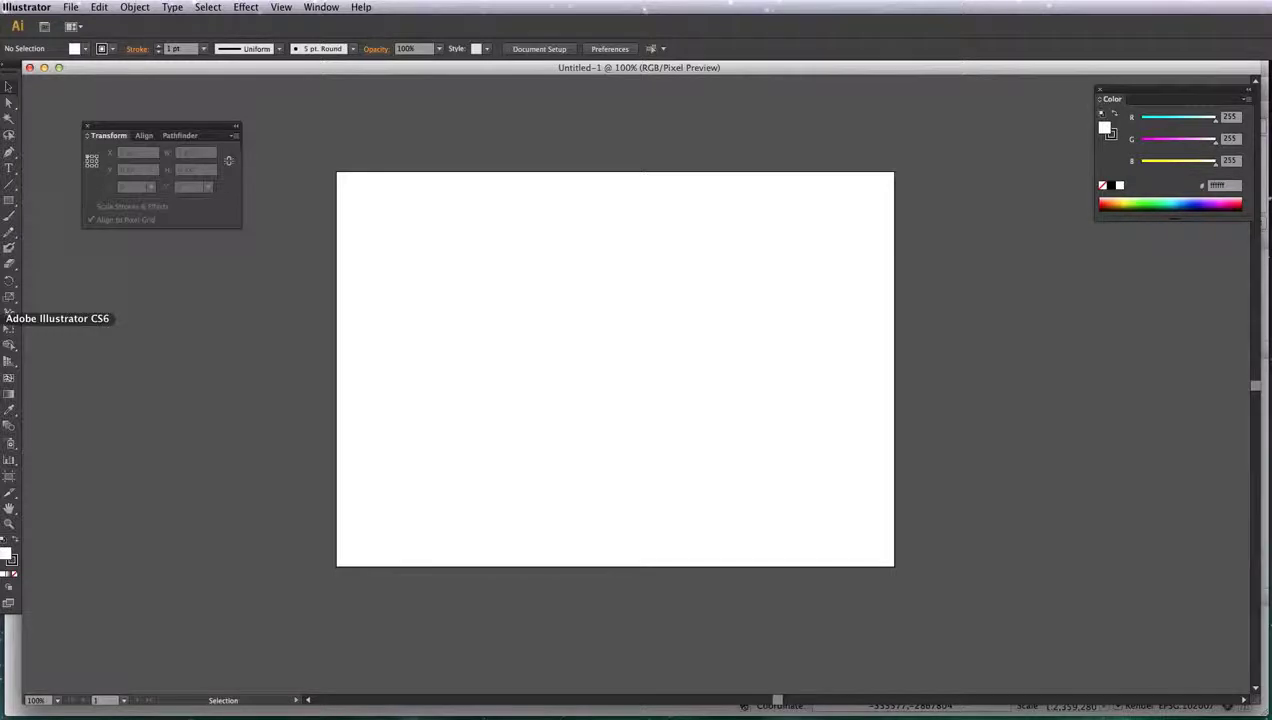
key(super+o)
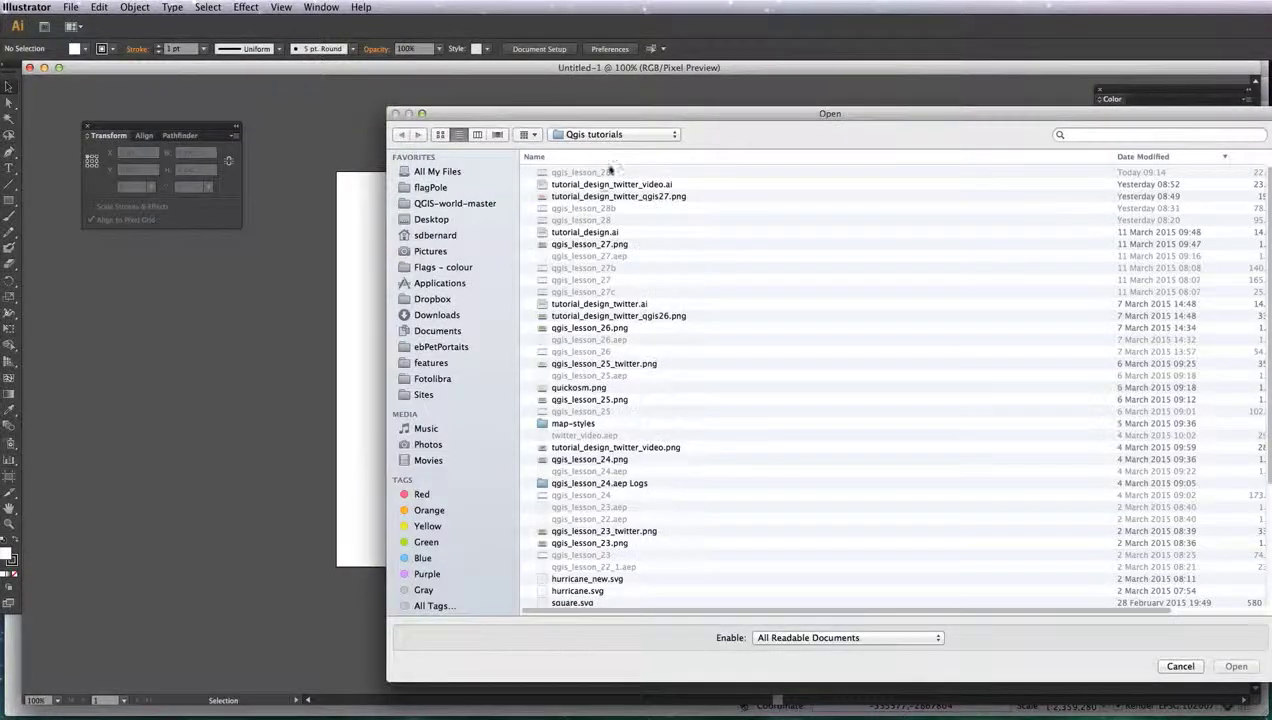
click(462, 204)
double_click(585, 172)
click(571, 172)
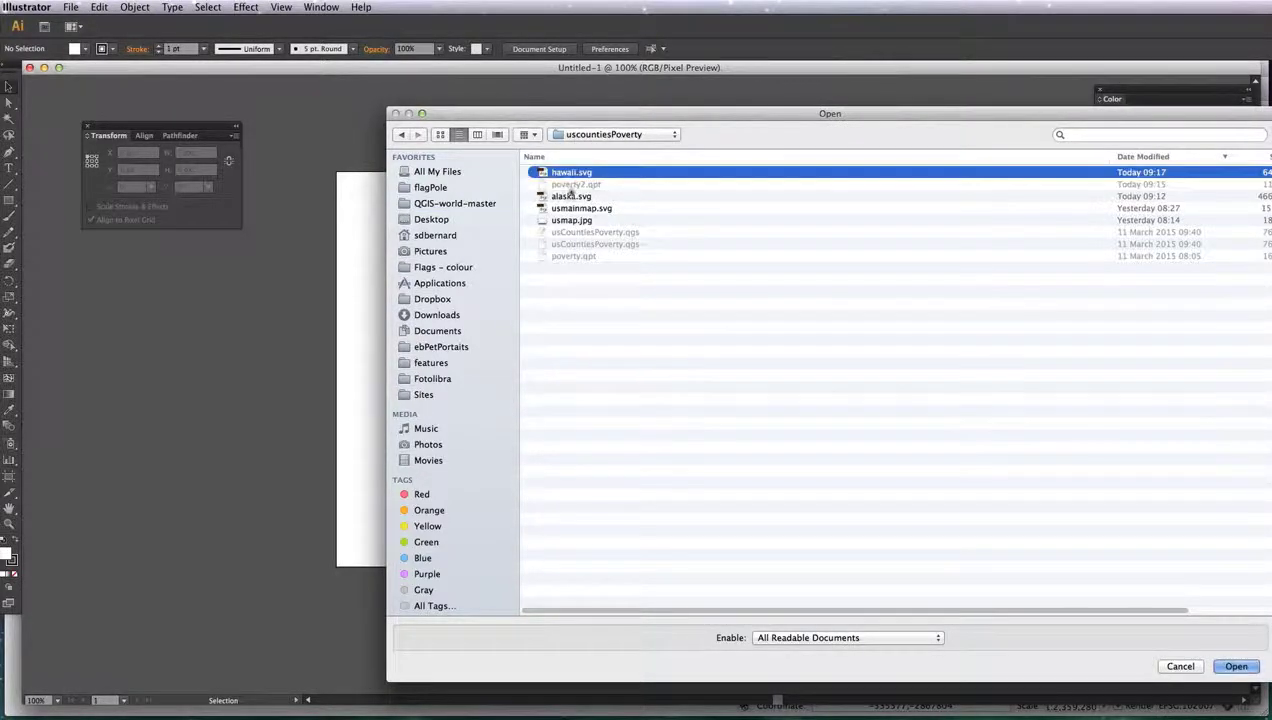
super+click(571, 196)
super+click(580, 208)
key(Return)
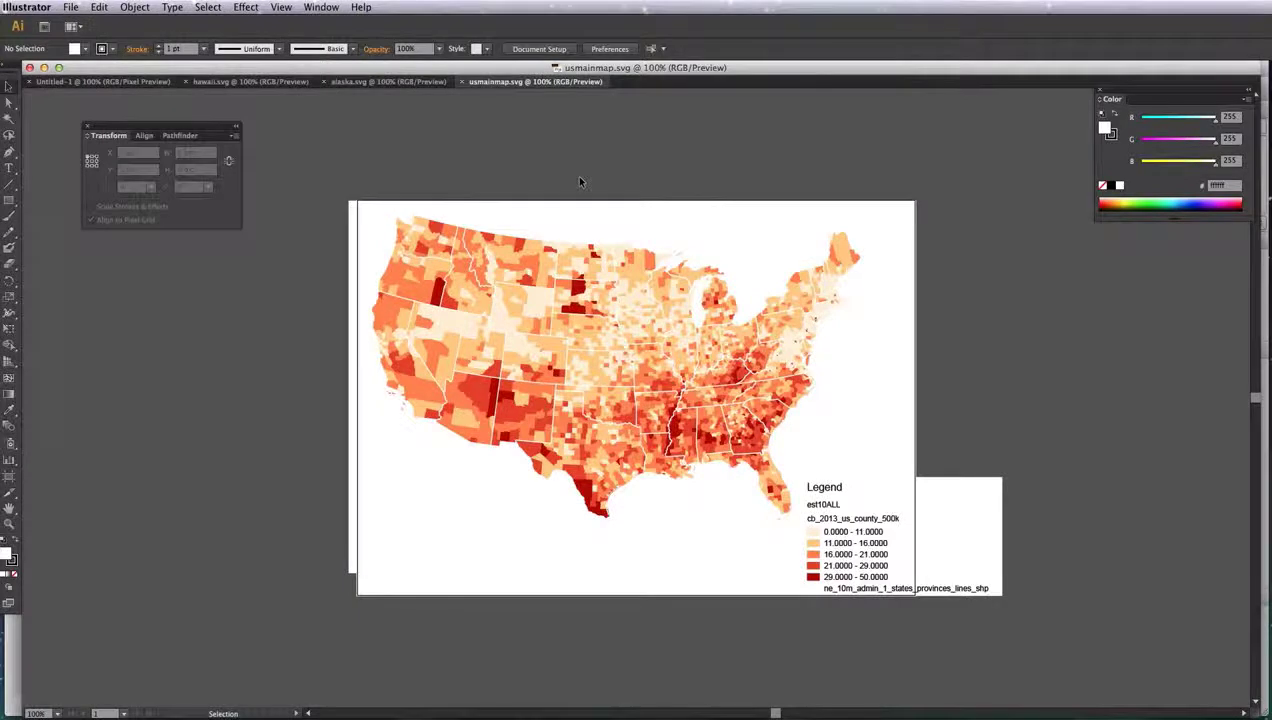
- Delete the white background shapes behind the legend and the mainland map in usmainmap.svg
key(a)
drag(1009, 448, 925, 511)
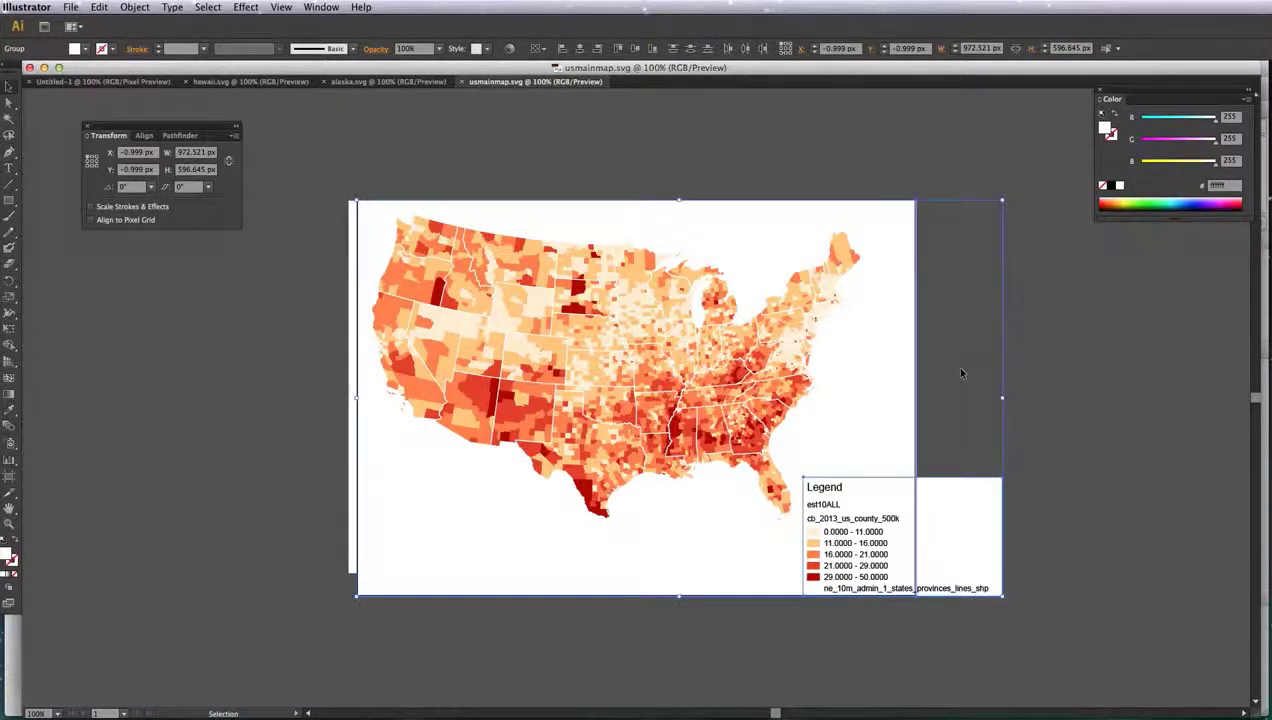
key(Delete)
key(a)
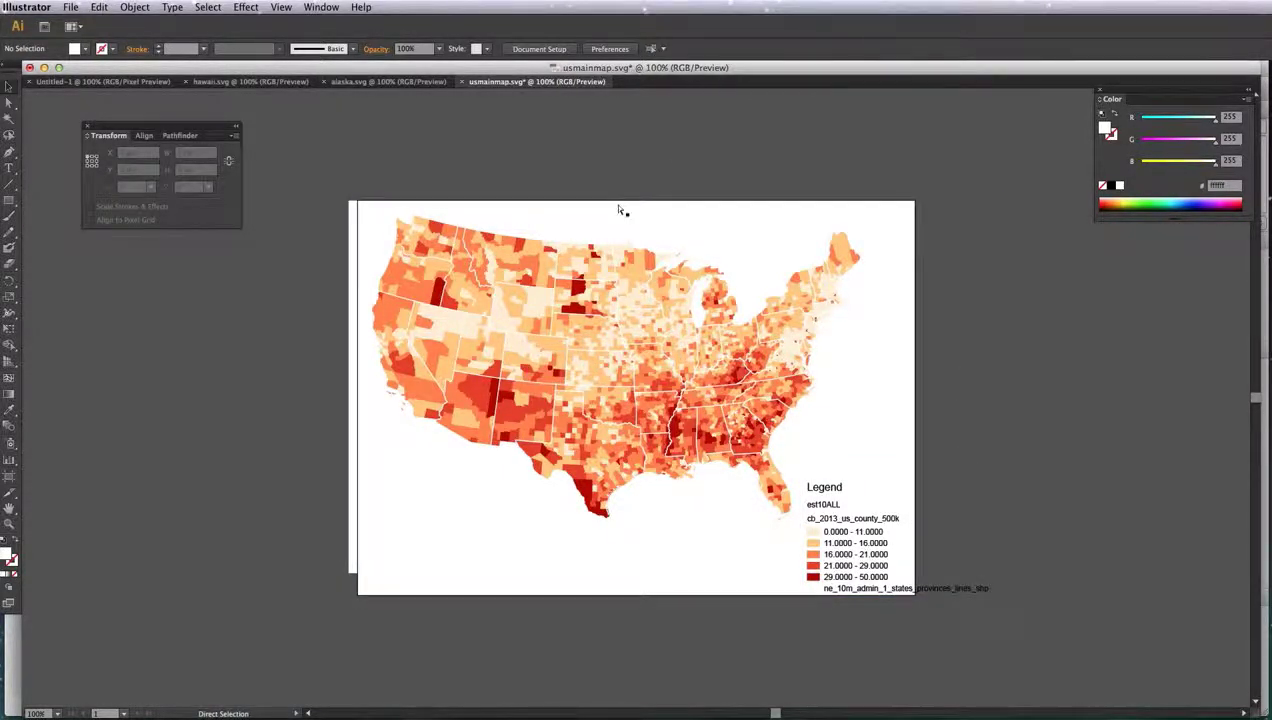
click(353, 565)
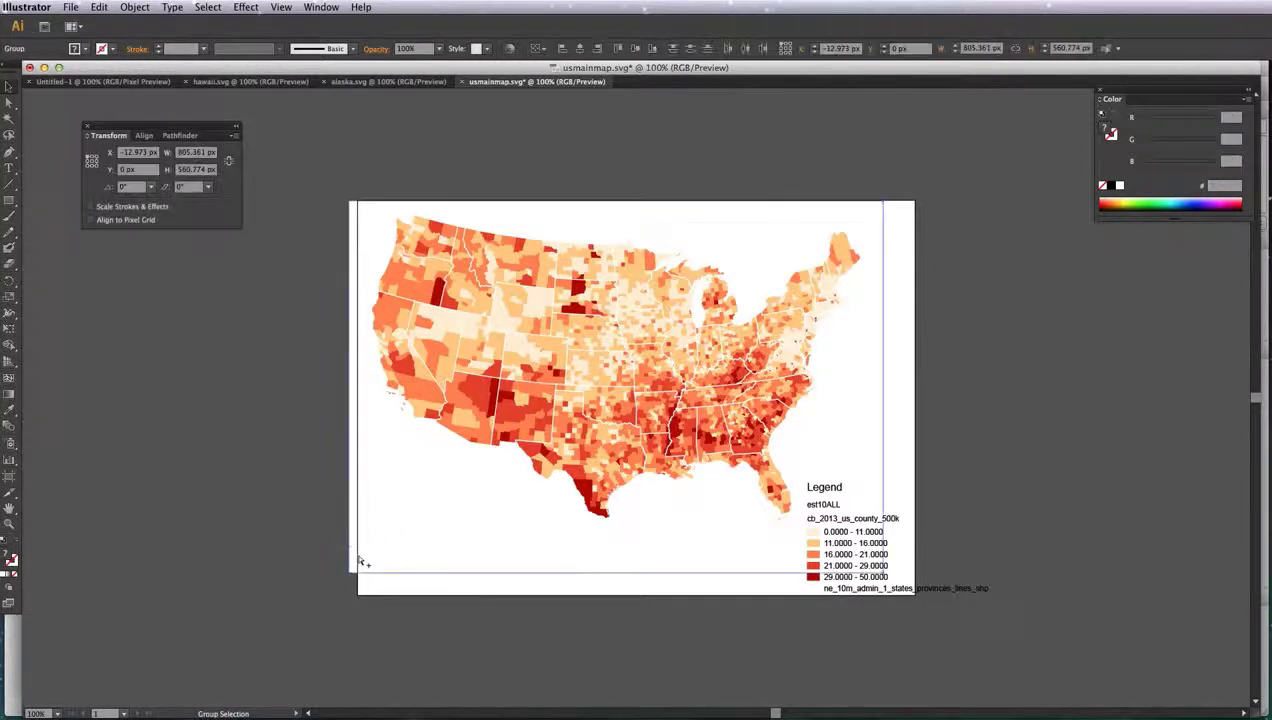
key(v)
click(375, 445)
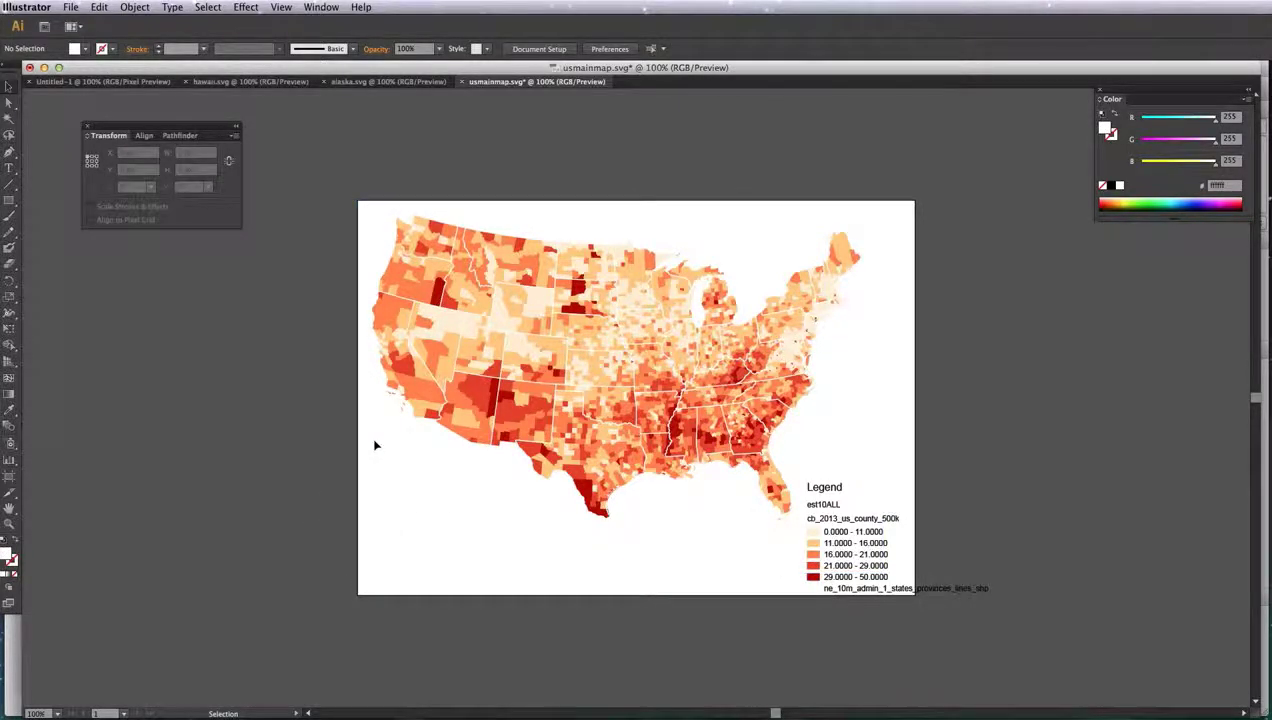
- Copy the Alaska artwork from alaska.svg, close that file and paste the artwork in place in usmainmap.svg
key(super+grave)
drag(266, 421, 538, 621)
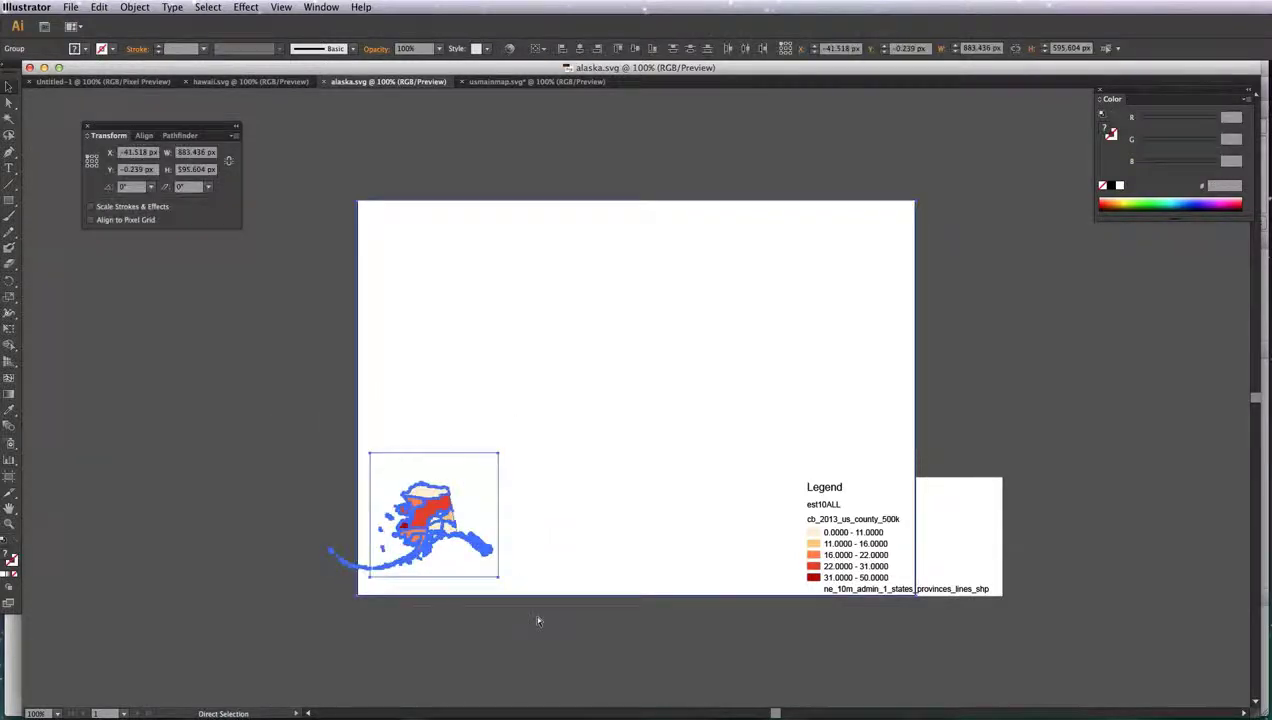
key(super+w)
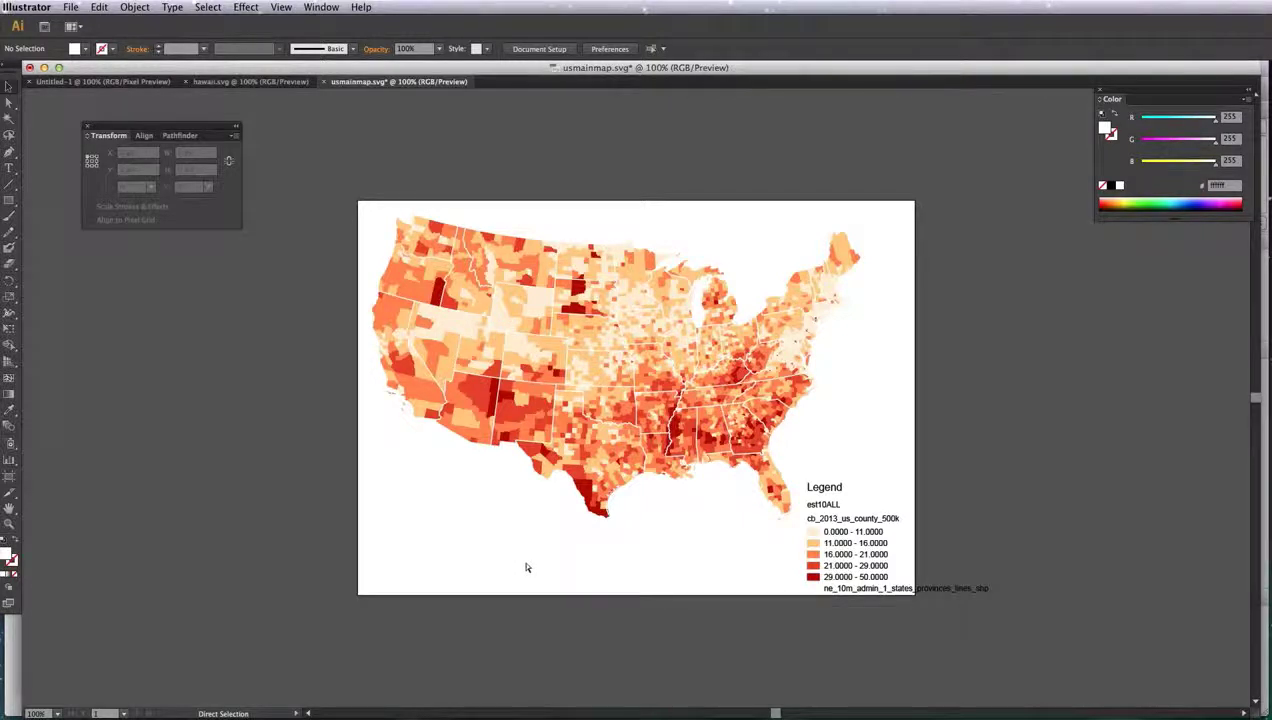
key(super+f)
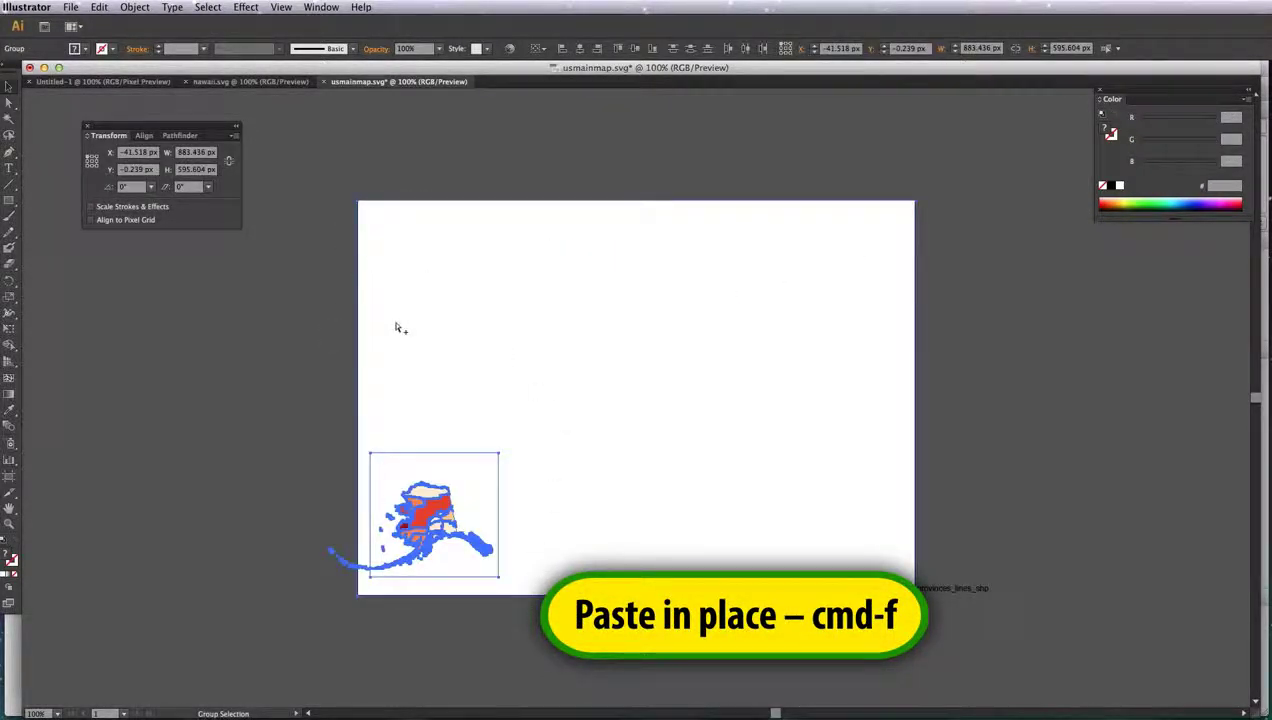
- Delete the white background shapes that came with the pasted Alaska artwork
drag(312, 352, 377, 471)
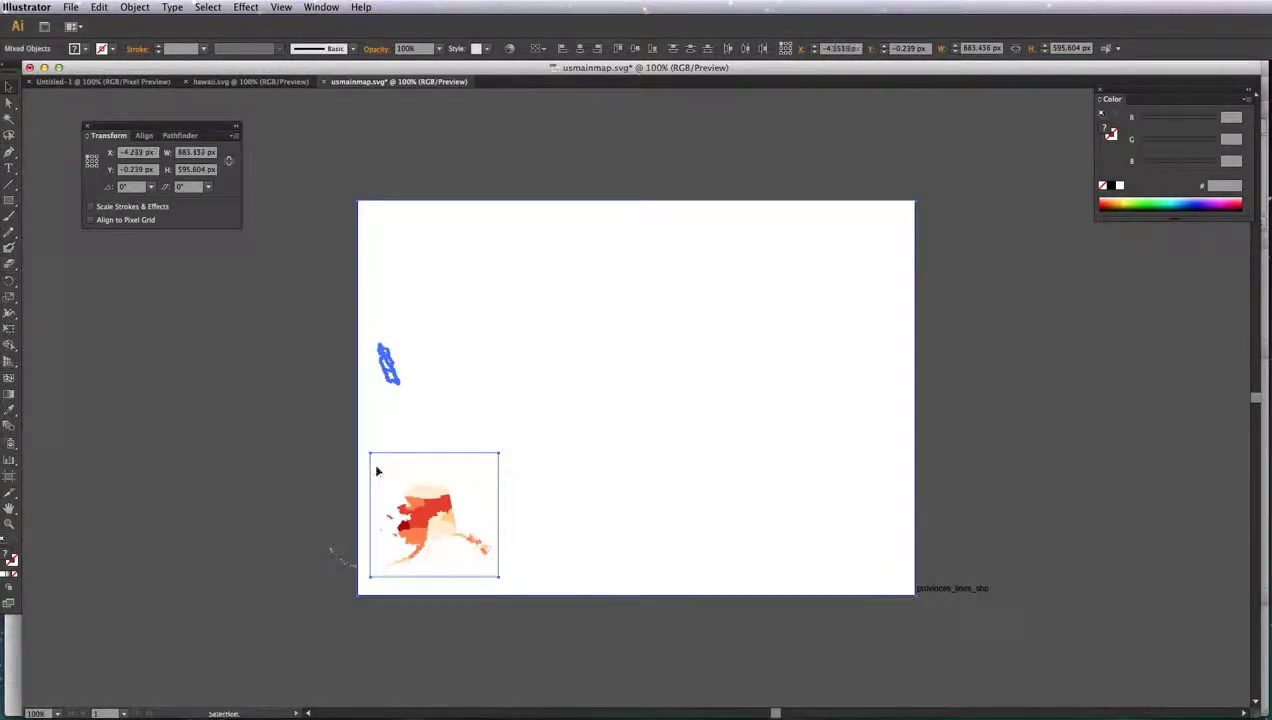
click(379, 493)
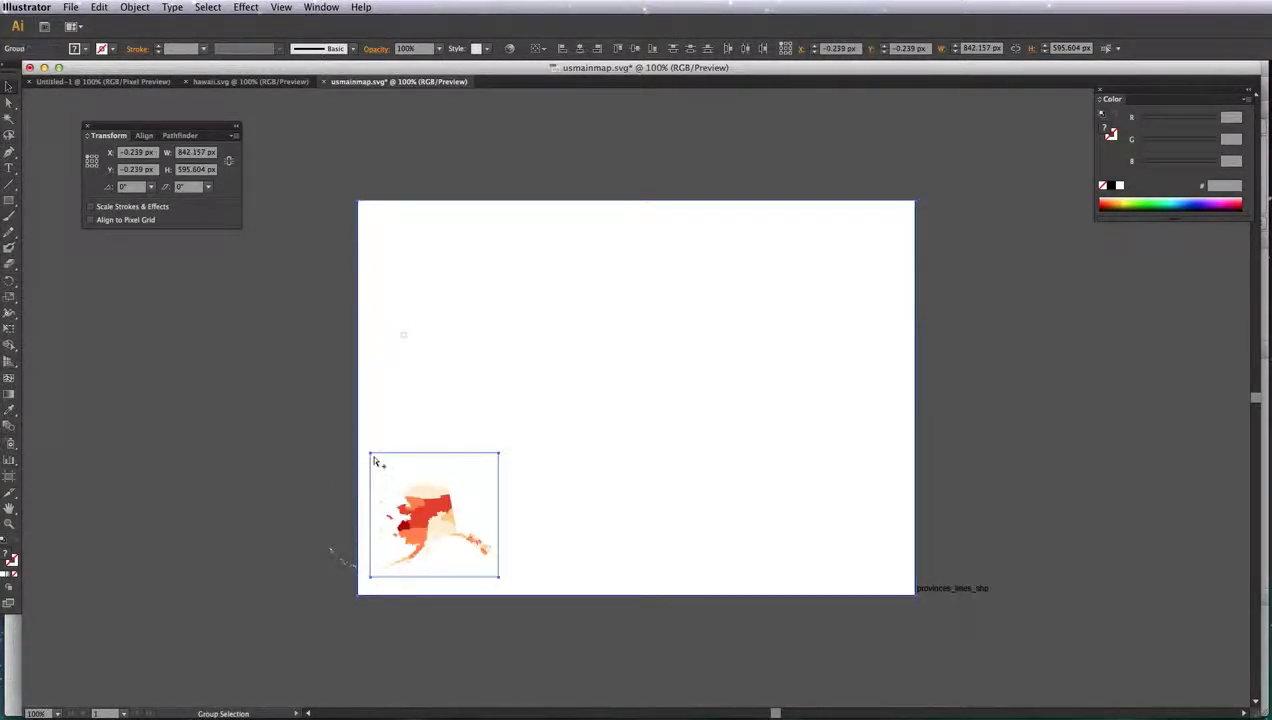
key(Delete)
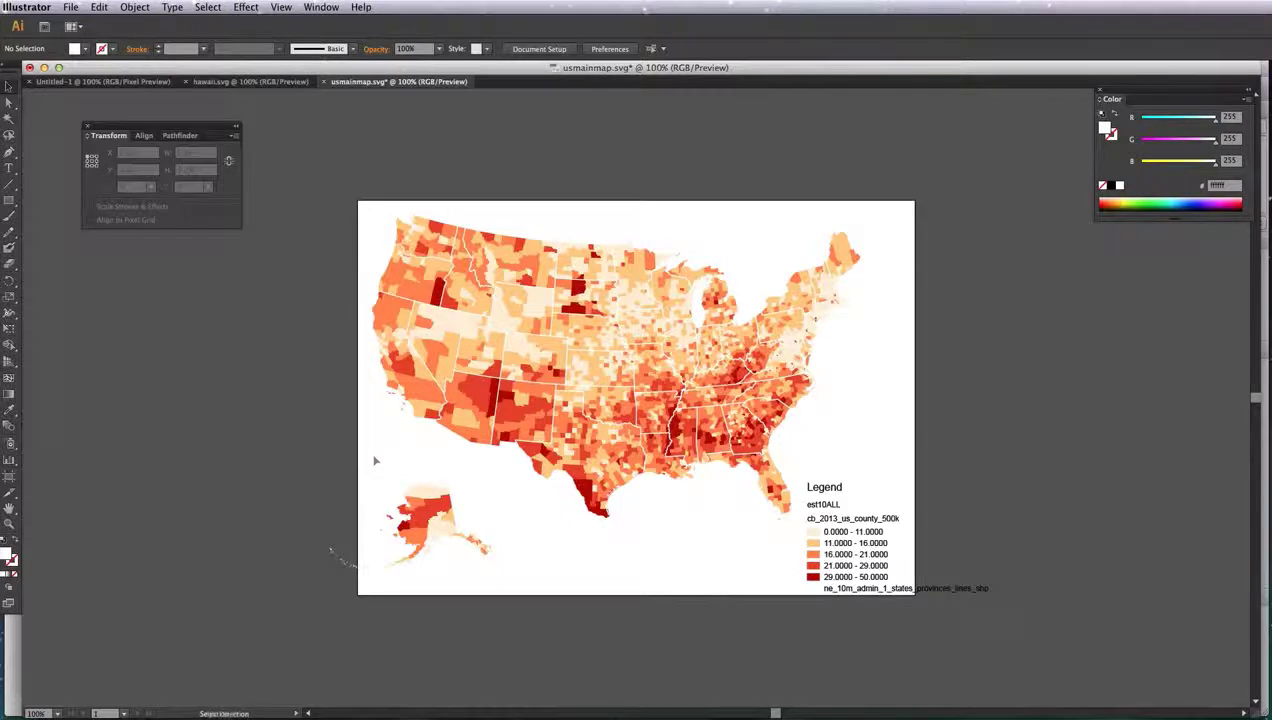
- Paste the Hawaii artwork from hawaii.svg in place in usmainmap.svg and delete its white background shapes
key(super+grave)
key(super+grave)
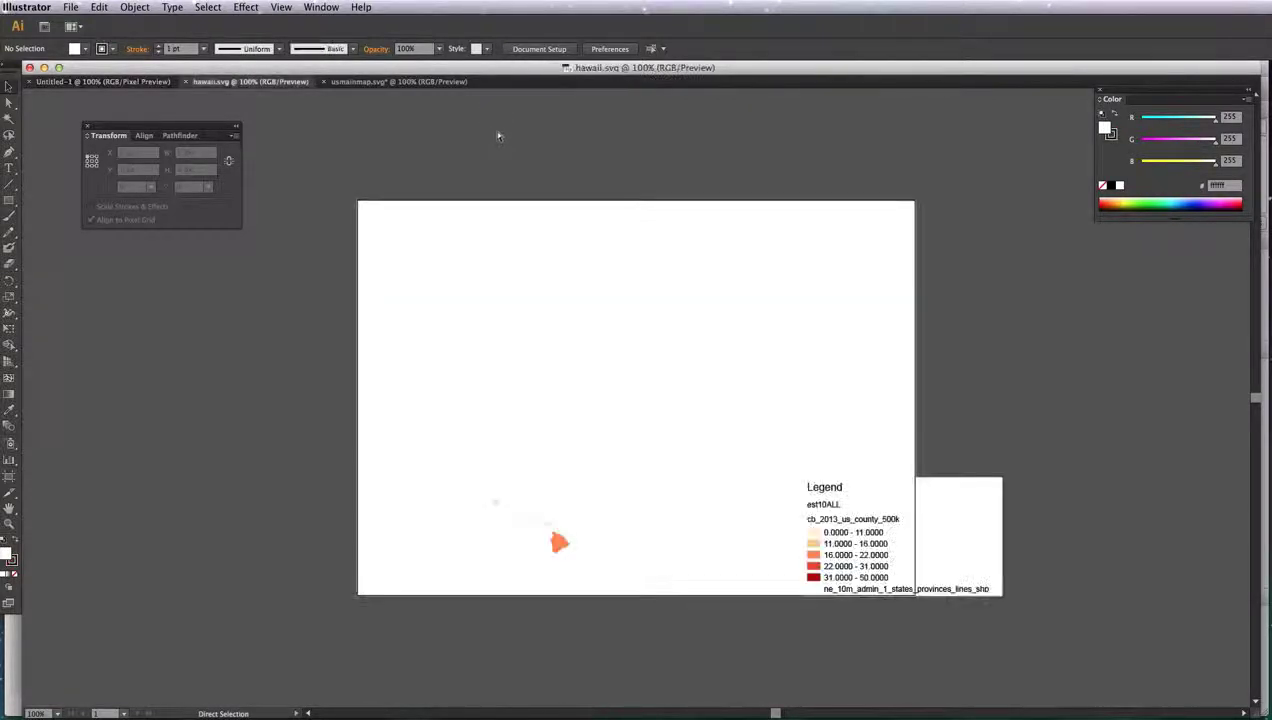
drag(450, 597, 589, 469)
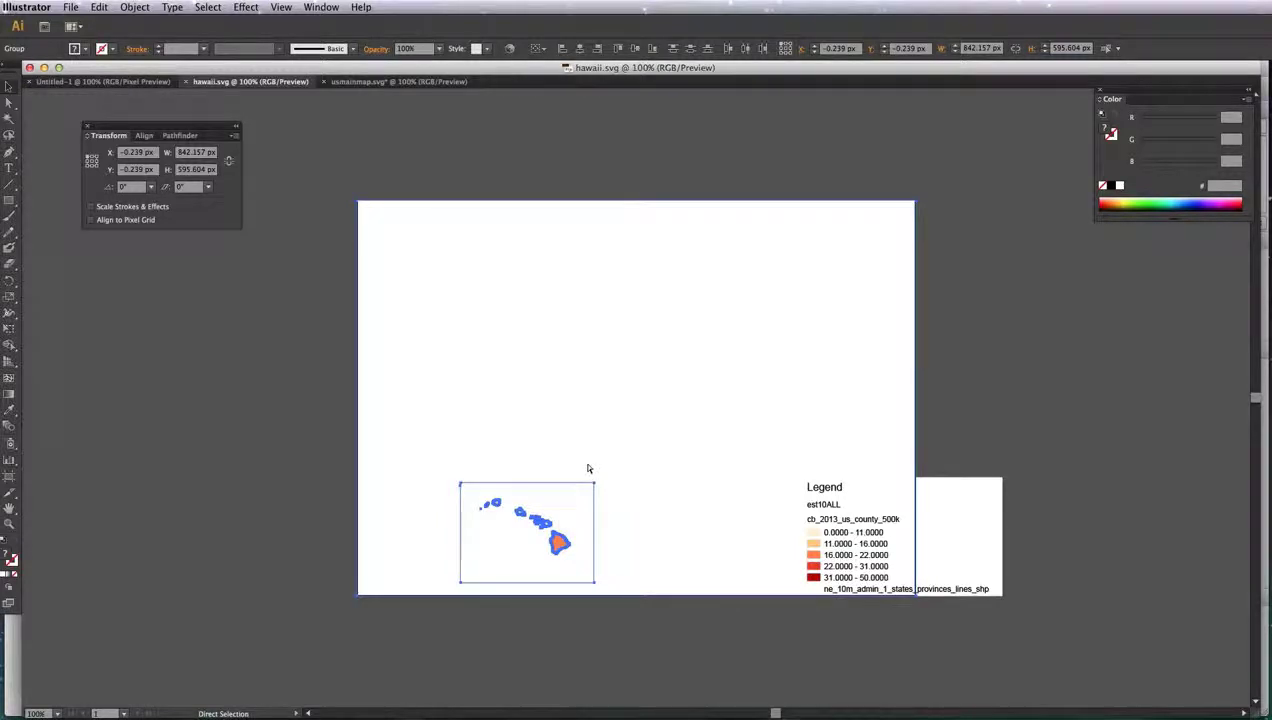
key(super+grave)
key(super+grave)
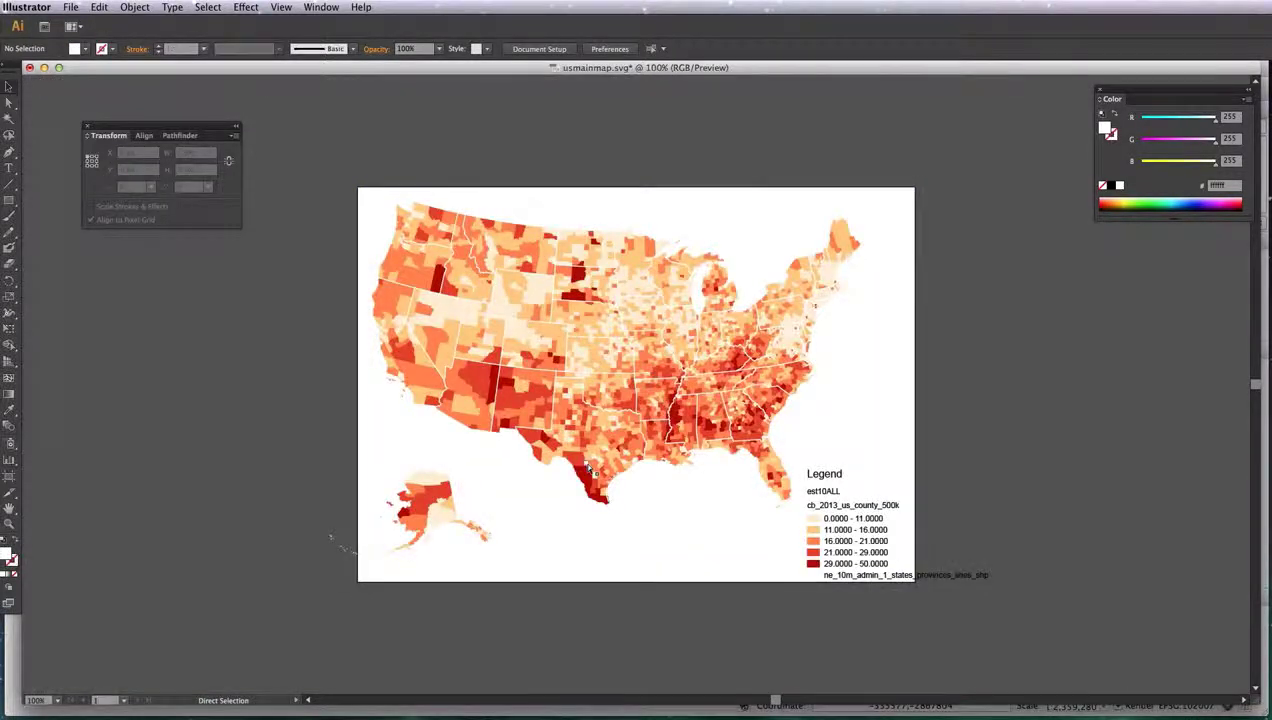
key(super+f)
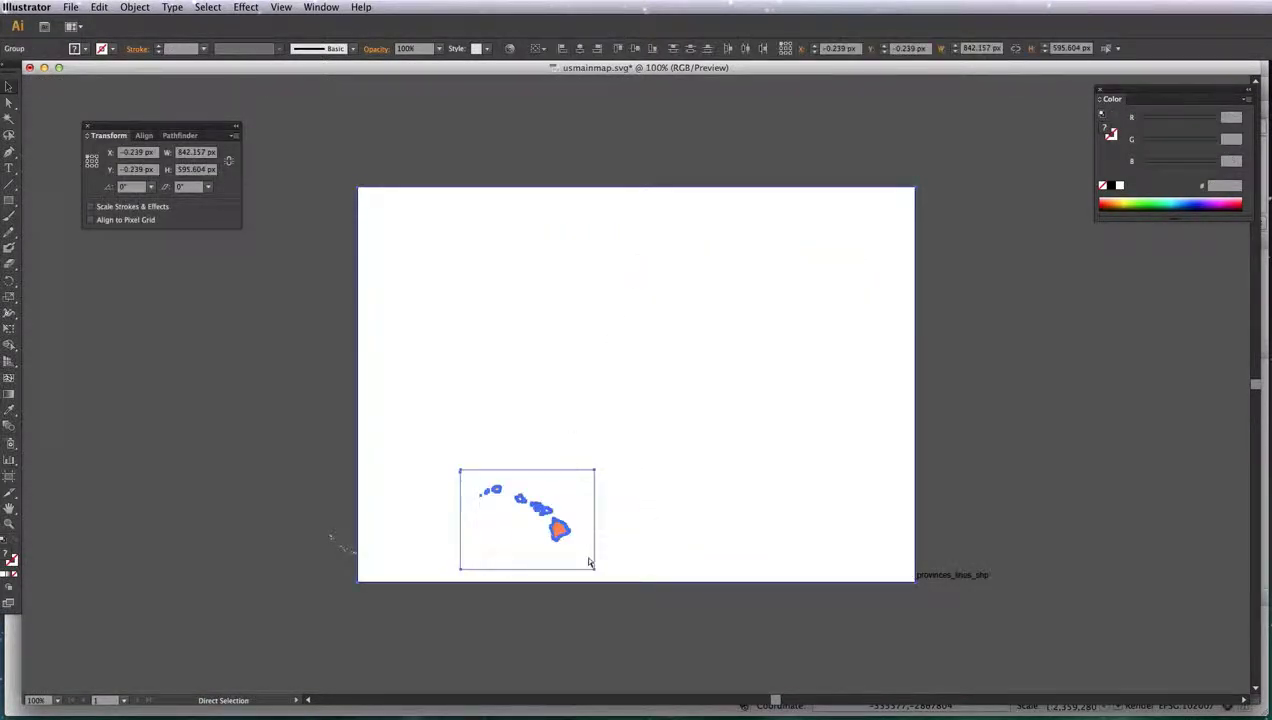
drag(578, 599, 598, 558)
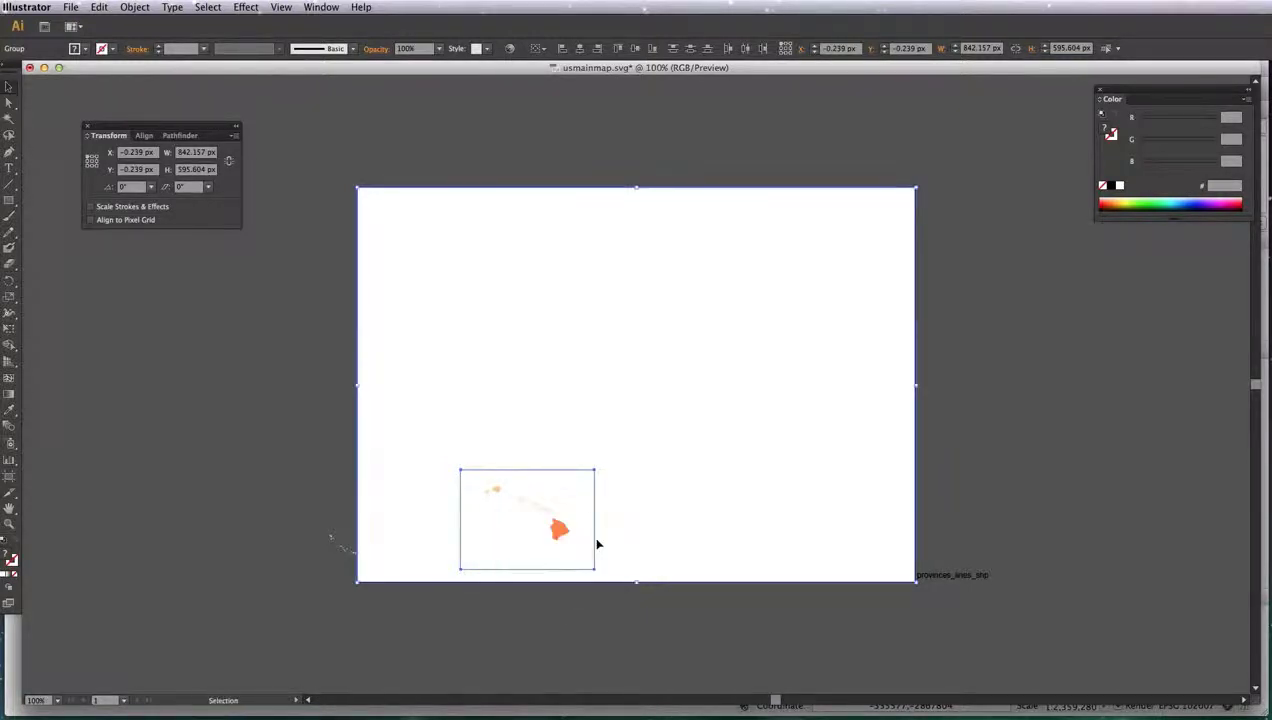
key(Delete)
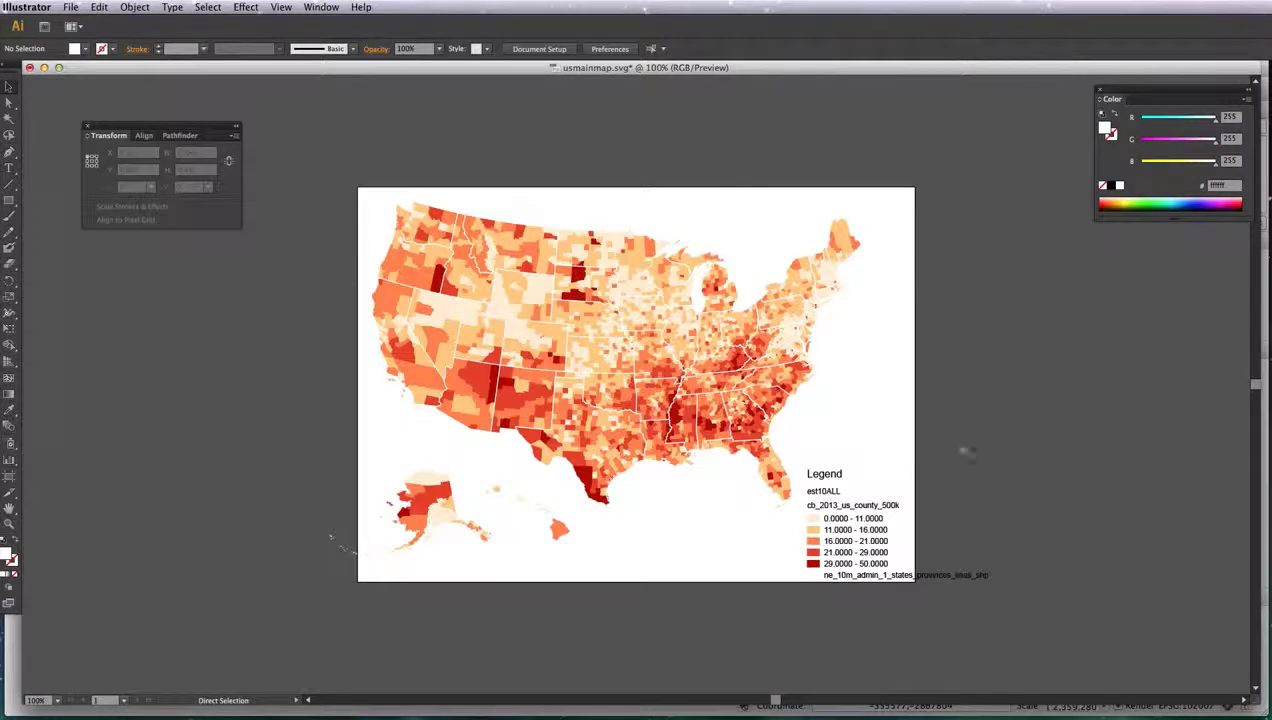
- Move the legend slightly upward and delete its est10ALL, cb_2013_us_county_500k and ne_10m_admin_1_states_provinces_lines_shp labels
drag(945, 462, 806, 624)
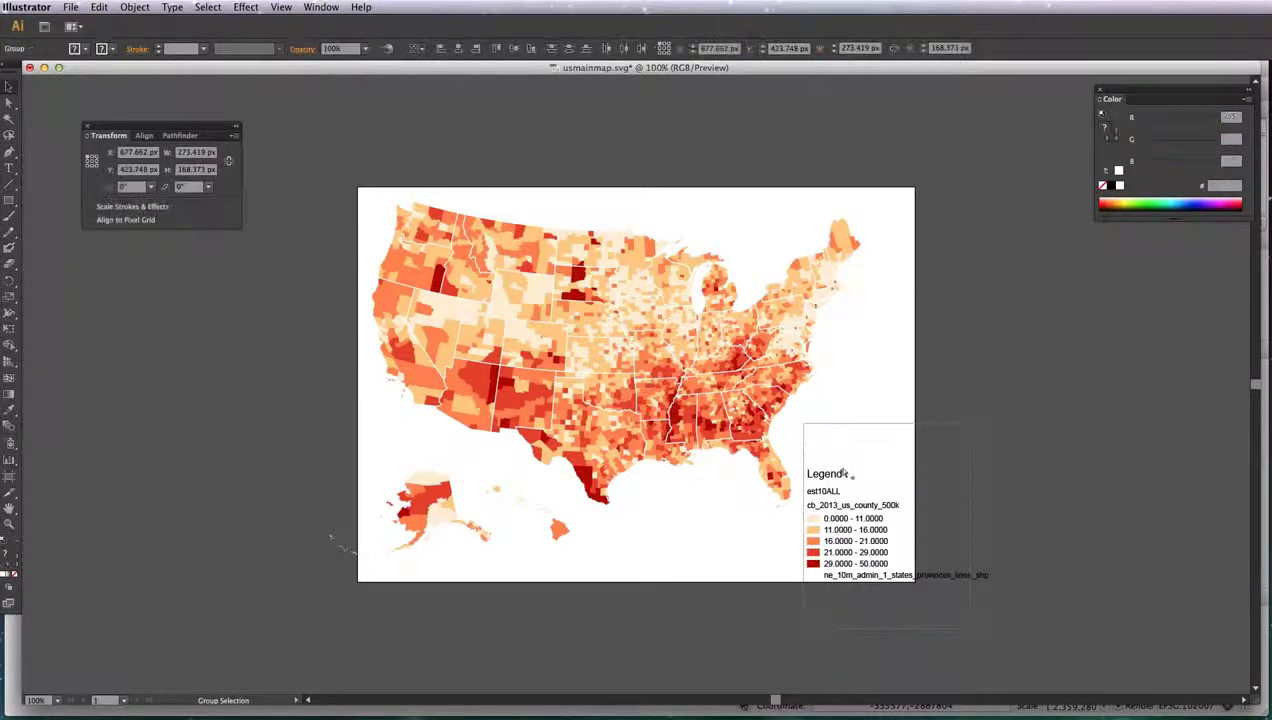
drag(826, 477, 820, 456)
click(988, 454)
click(828, 470)
shift+click(843, 485)
shift+click(849, 558)
key(Delete)
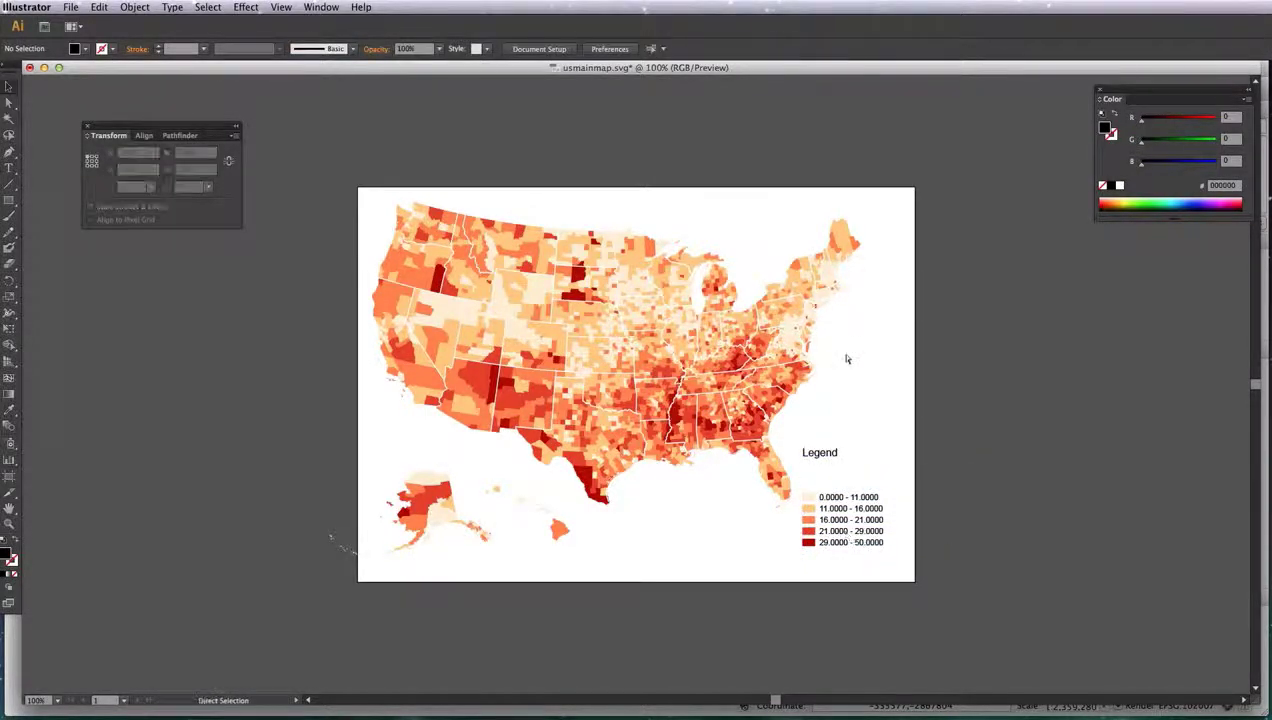
- Move the Legend title down close to the class entries and trim the first class label to 0 - 11
drag(831, 455, 830, 482)
key(t)
drag(823, 499, 875, 498)
key(BackSpace)
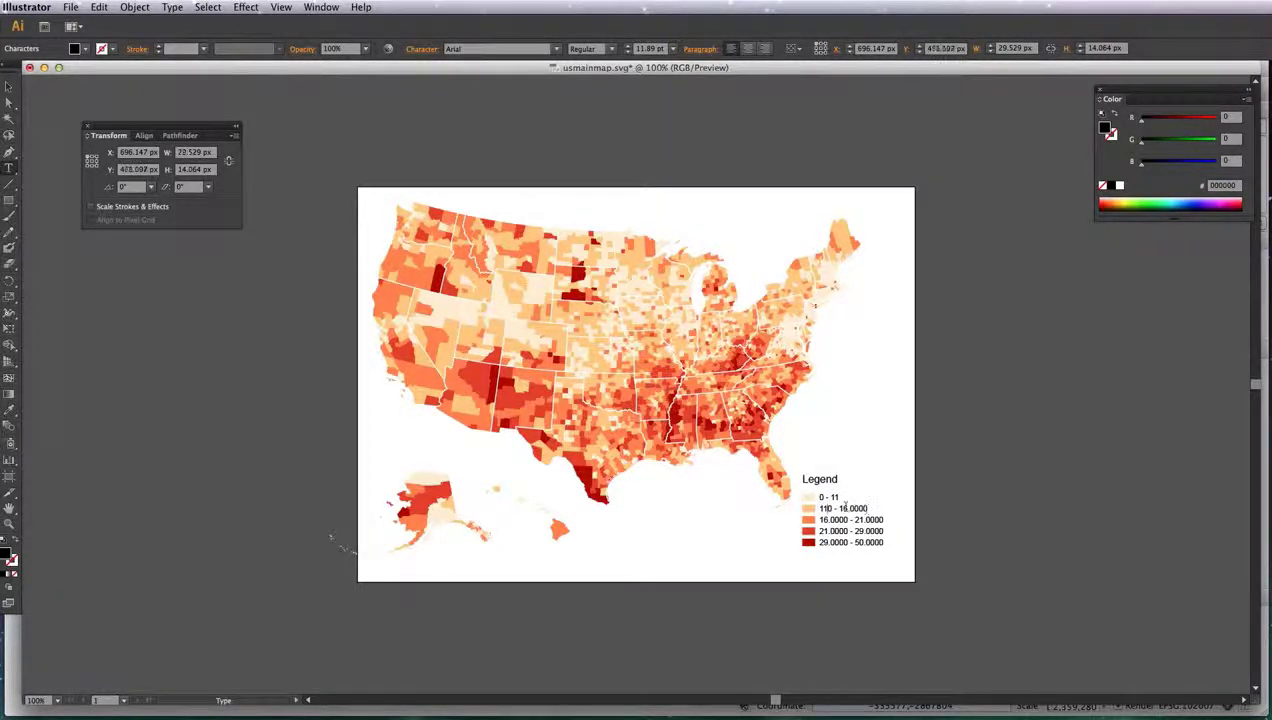
- Strip the .0000 decimals from the remaining legend labels by finding .0000 and replacing all occurrences with nothing
drag(846, 509, 868, 509)
key(super+c)
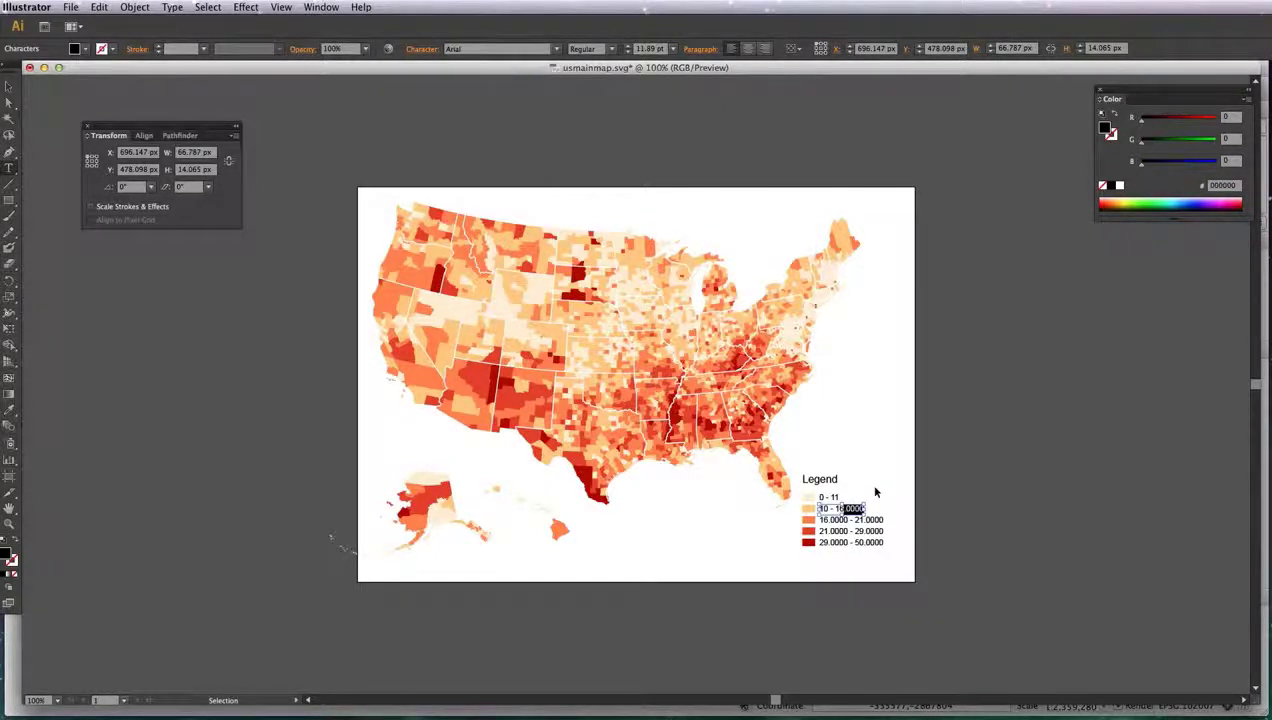
click(100, 7)
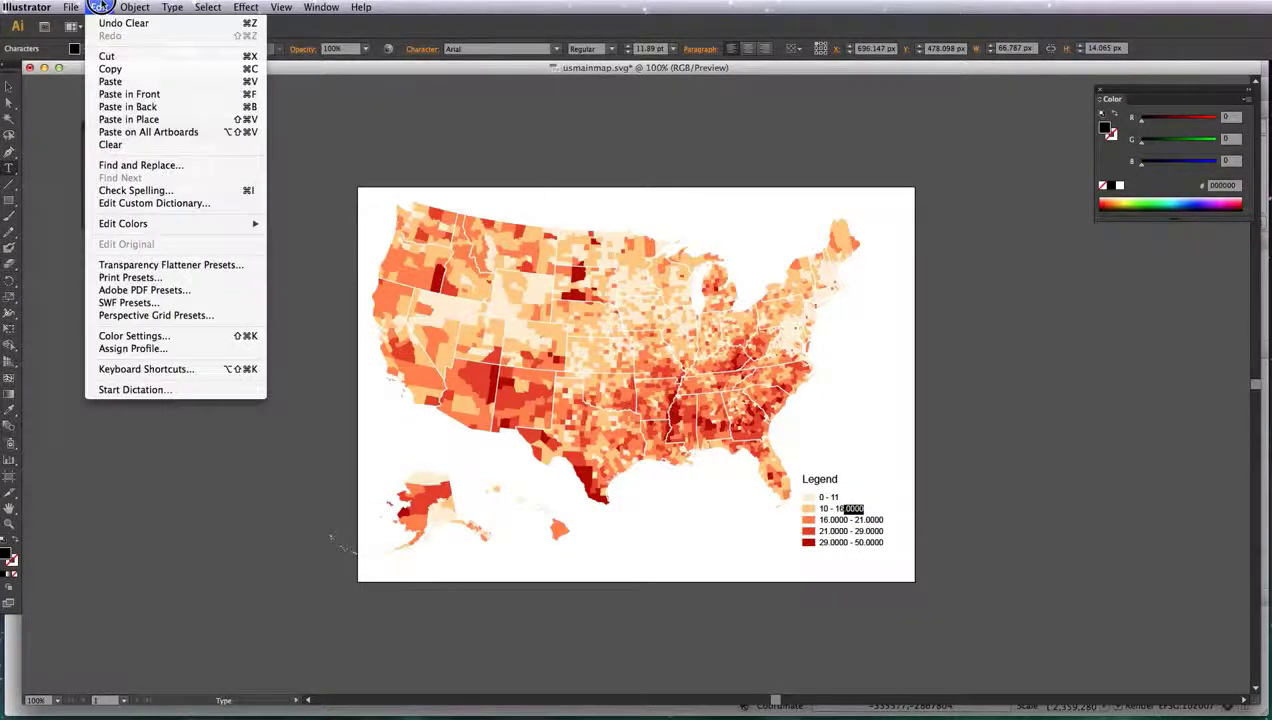
click(140, 165)
key(super+v)
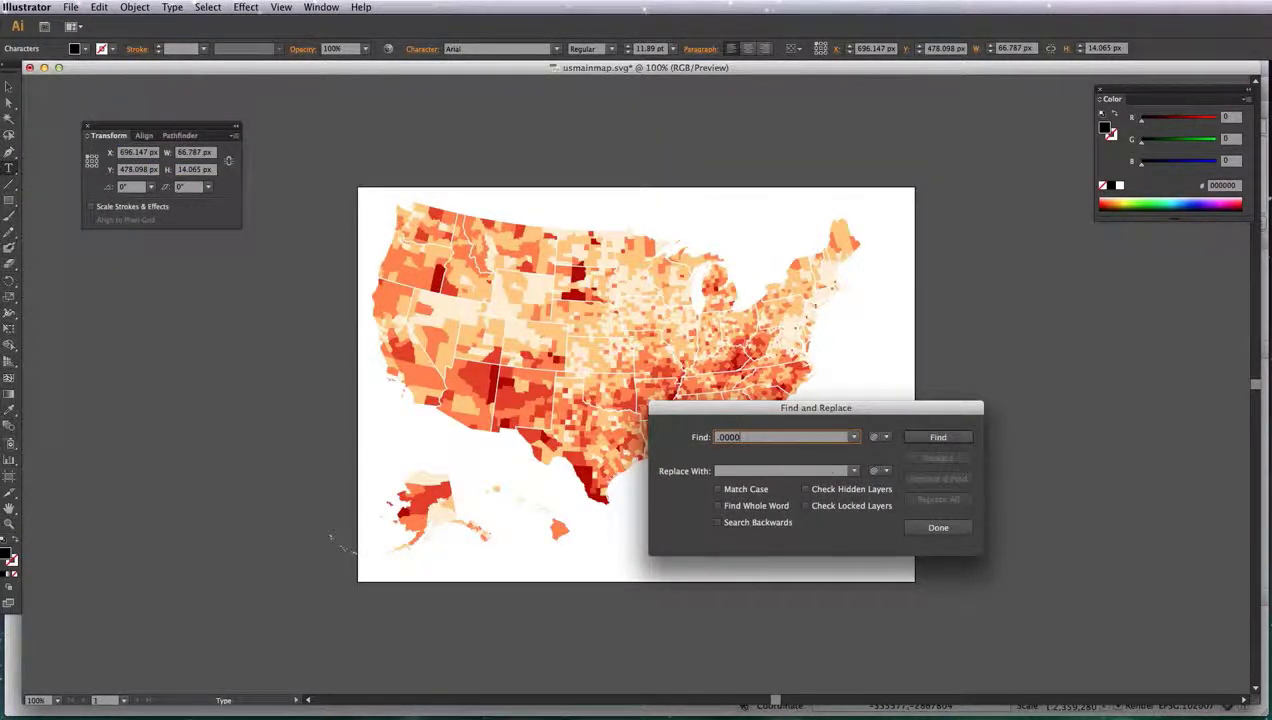
click(924, 438)
click(937, 500)
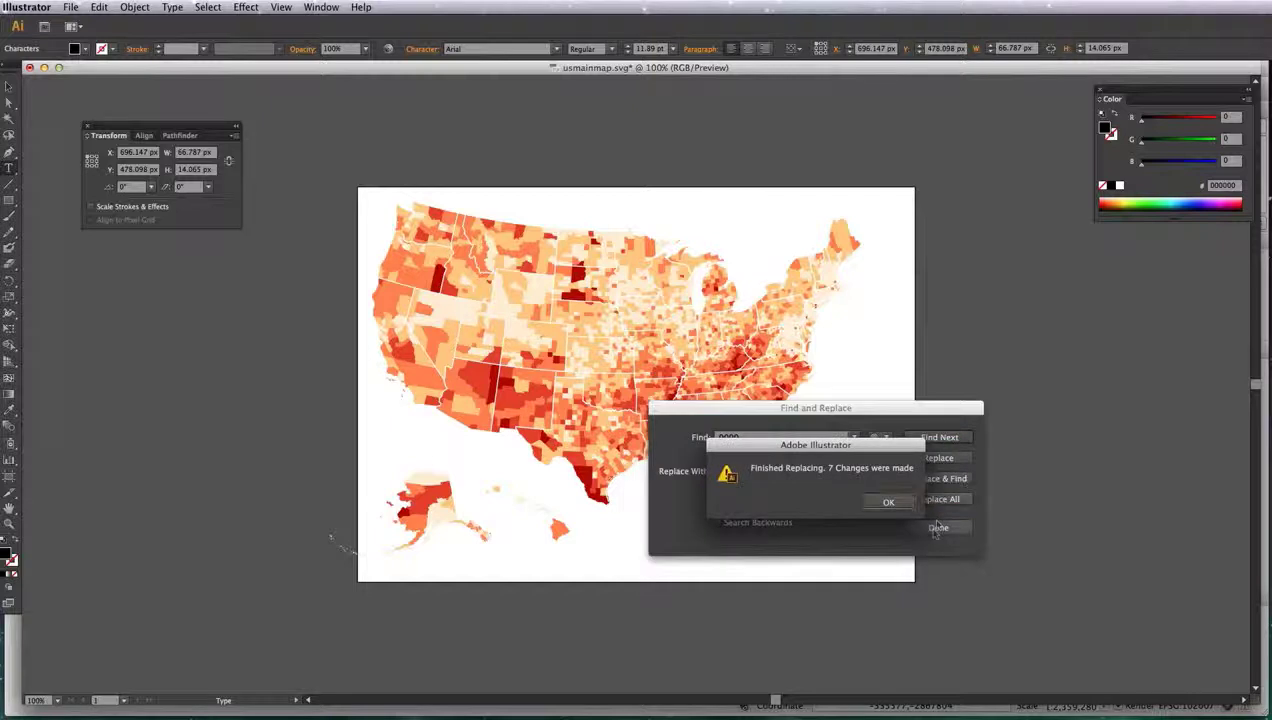
click(890, 502)
click(938, 527)
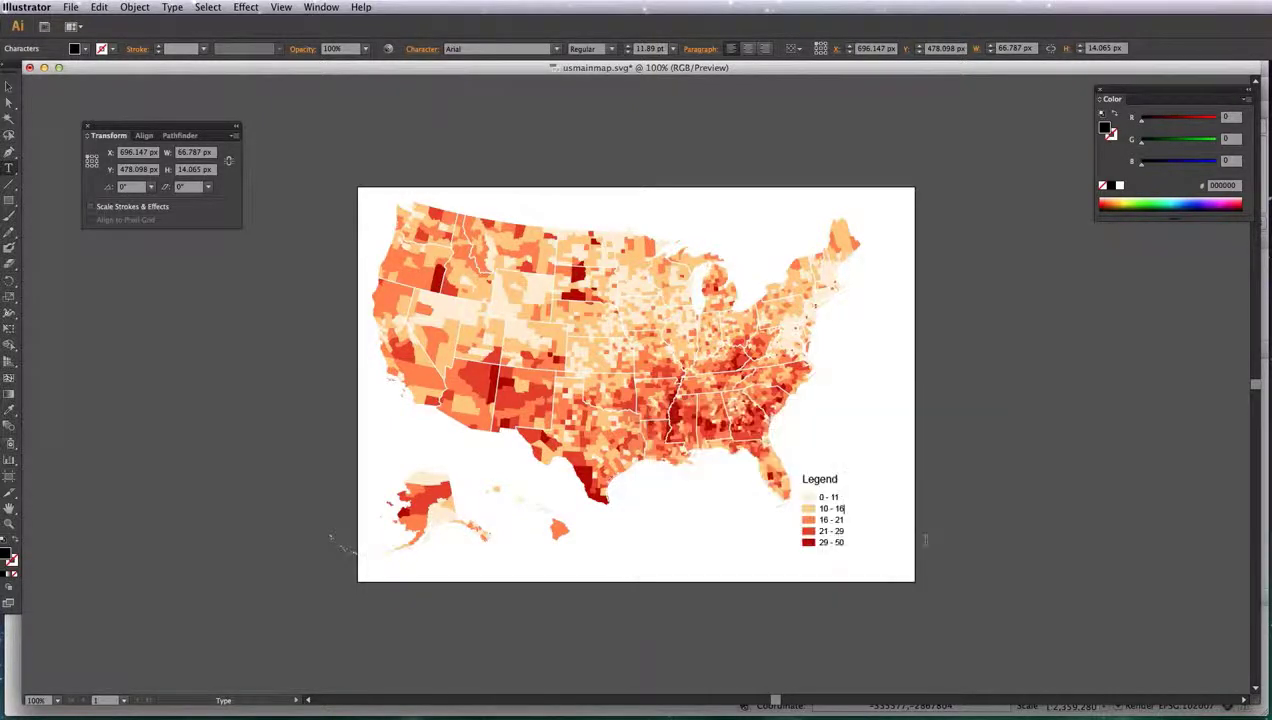
- Isolate the mainland map group and move the whole legend toward the artboard's lower-right corner
key(Escape)
drag(872, 460, 798, 558)
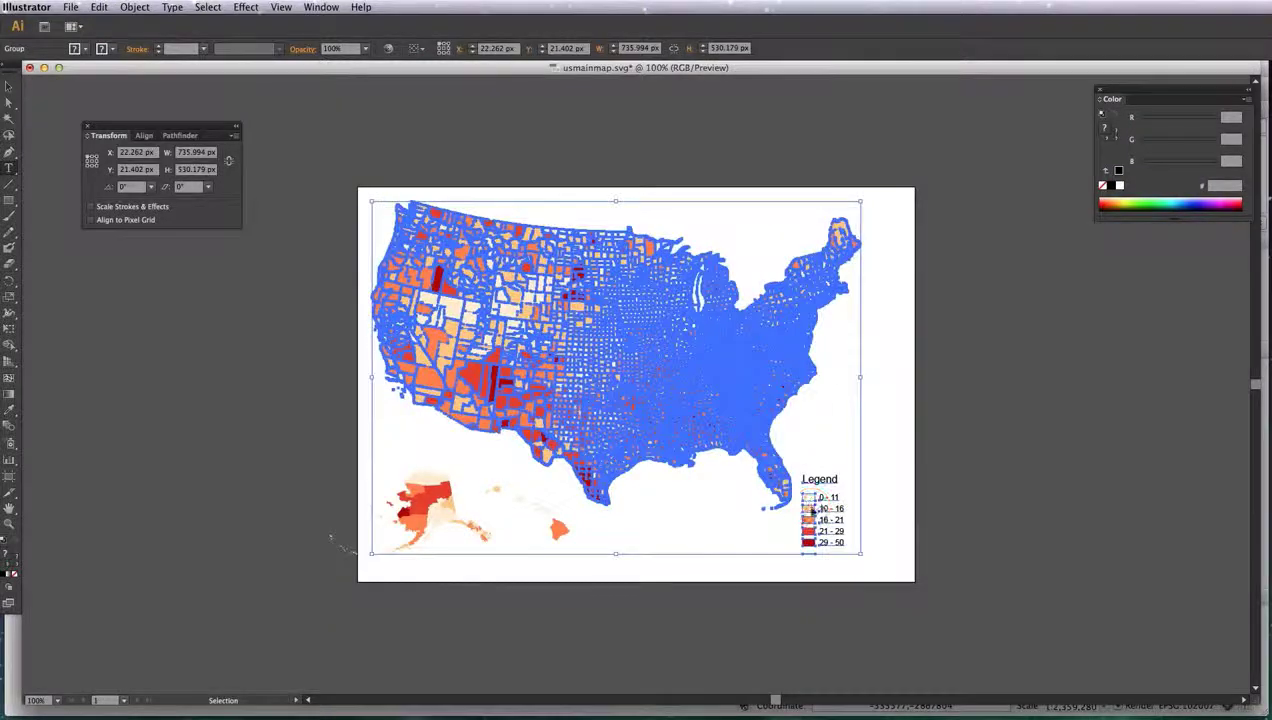
double_click(808, 509)
drag(878, 478, 840, 553)
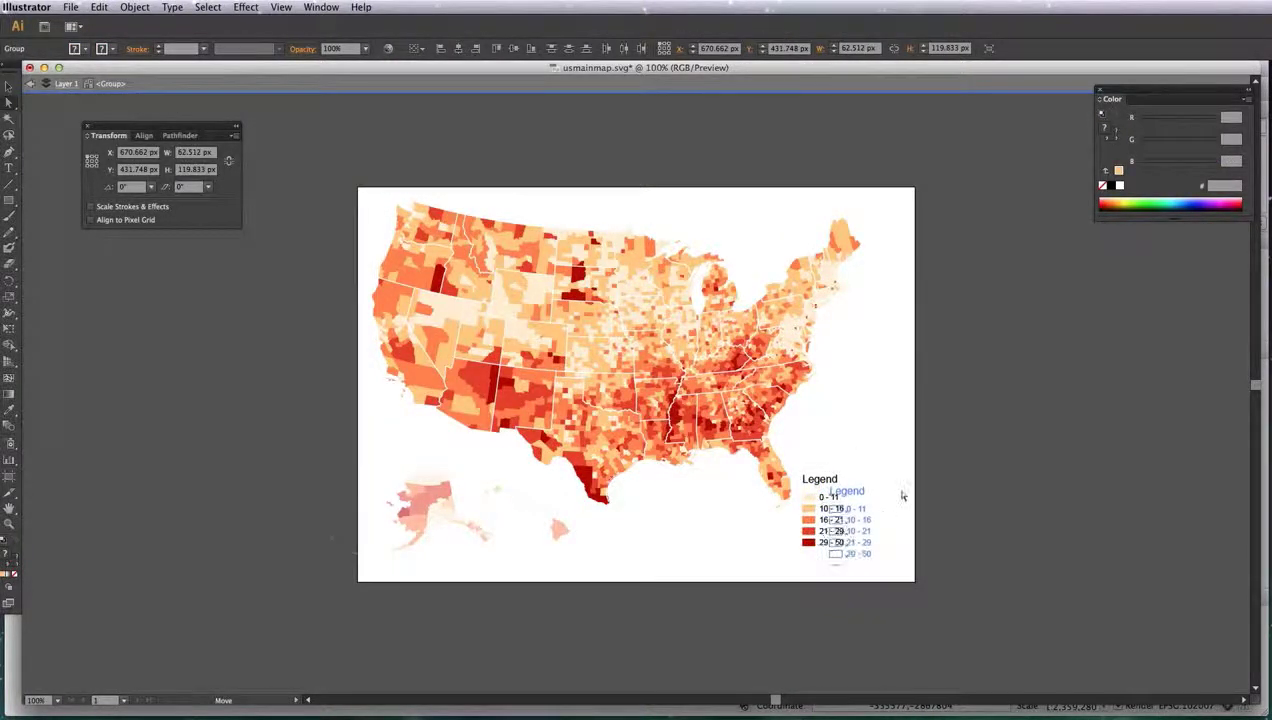
- Replace the legend title text with Poverty (%) and deselect it
double_click(850, 490)
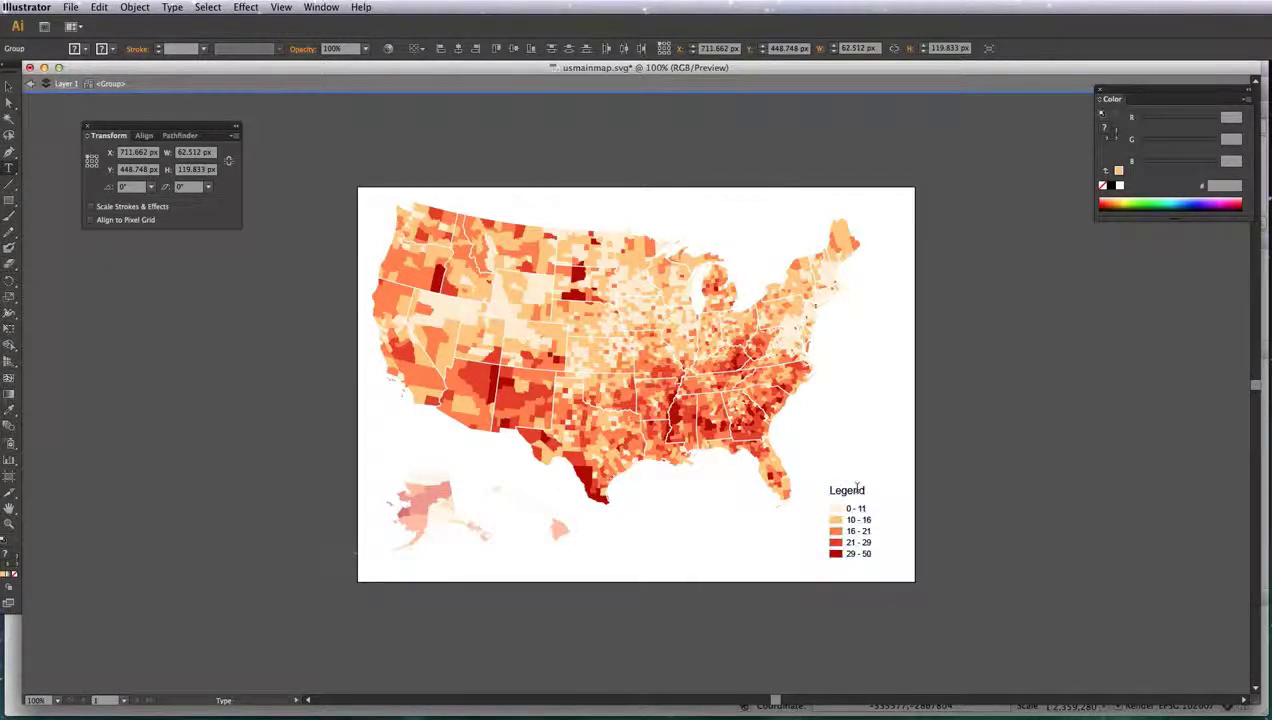
text(Poverty (%)
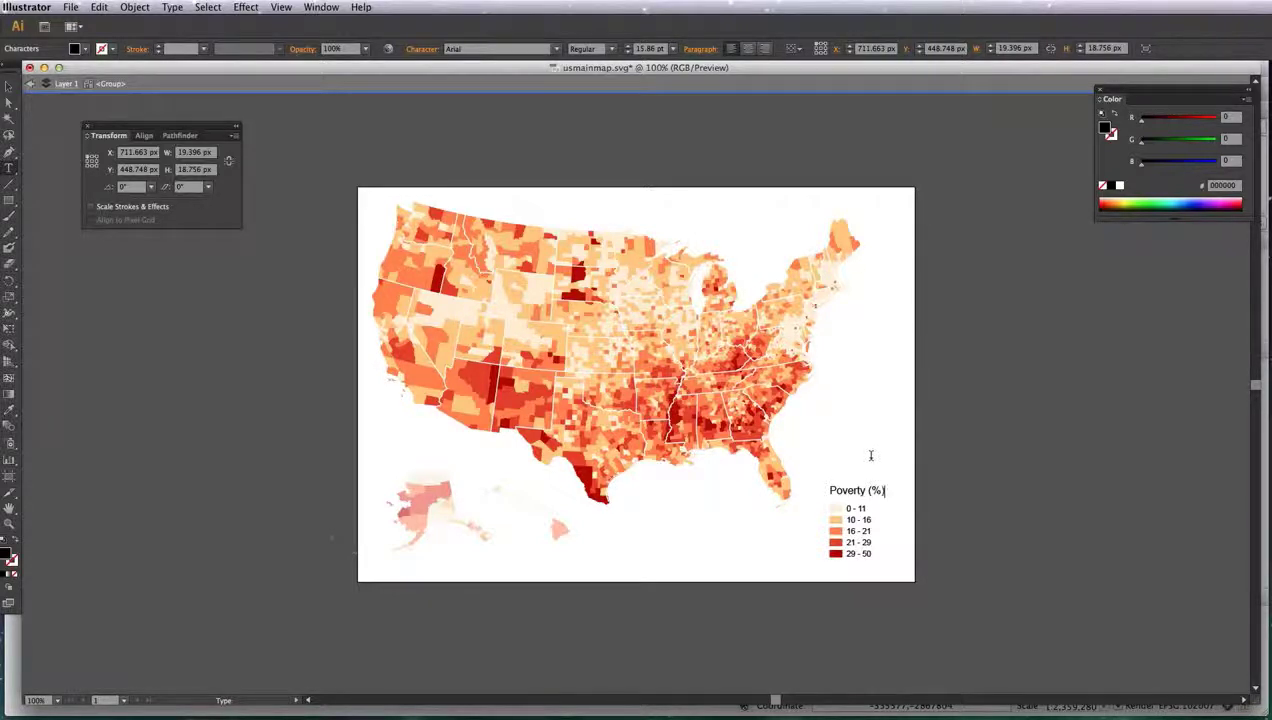
key(Escape)
click(1066, 445)
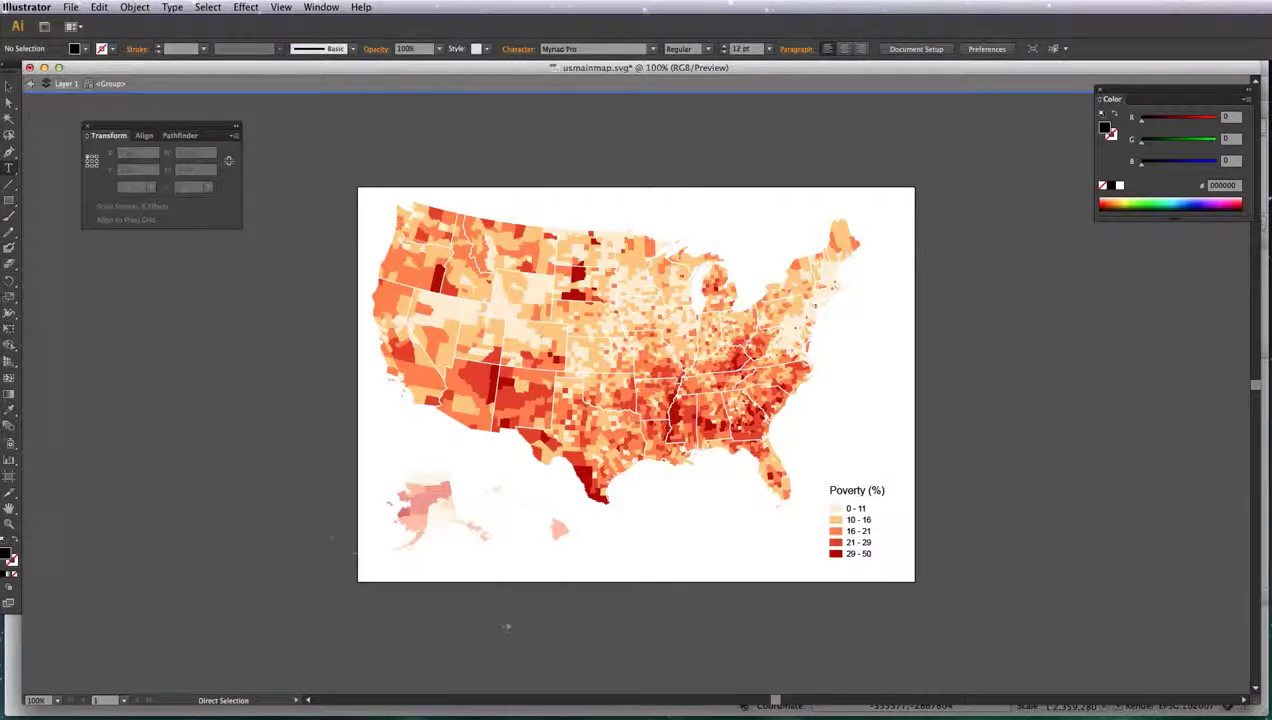
- Leave the group isolation, select the Alaska and Hawaii maps together and move both slightly down toward the artboard's lower edge
double_click(510, 628)
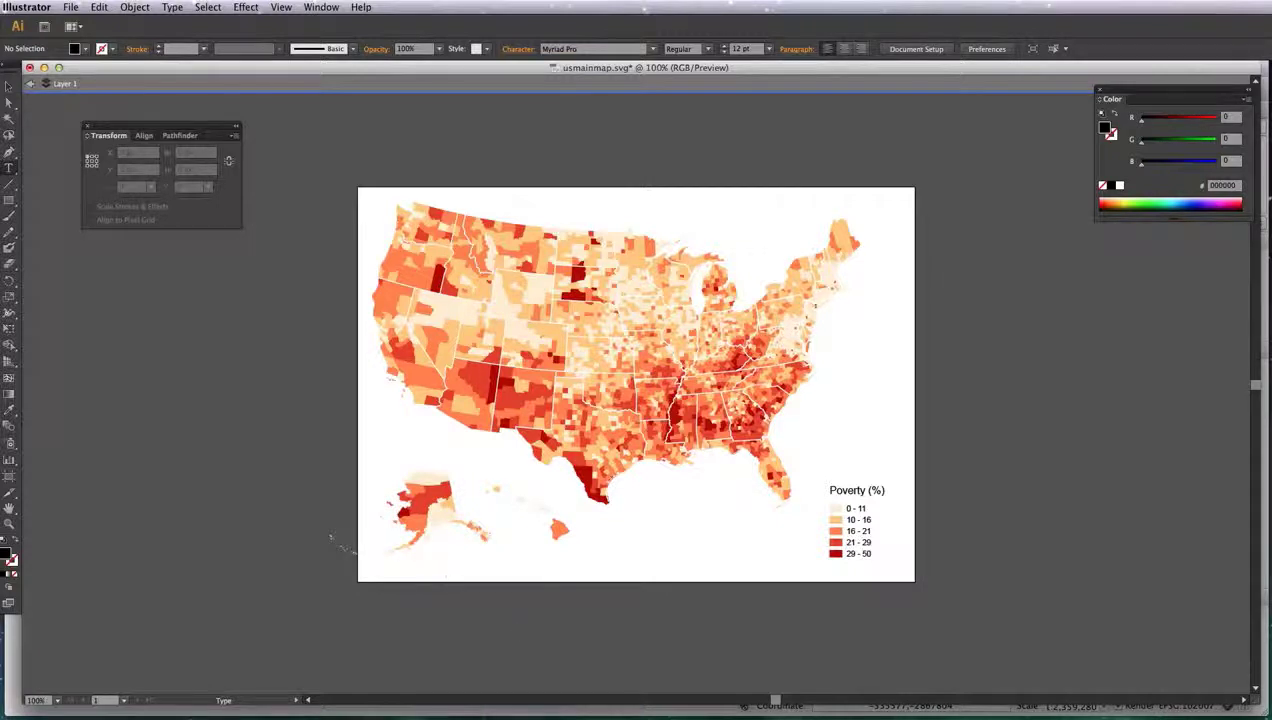
drag(326, 462, 347, 556)
key(v)
drag(345, 483, 530, 541)
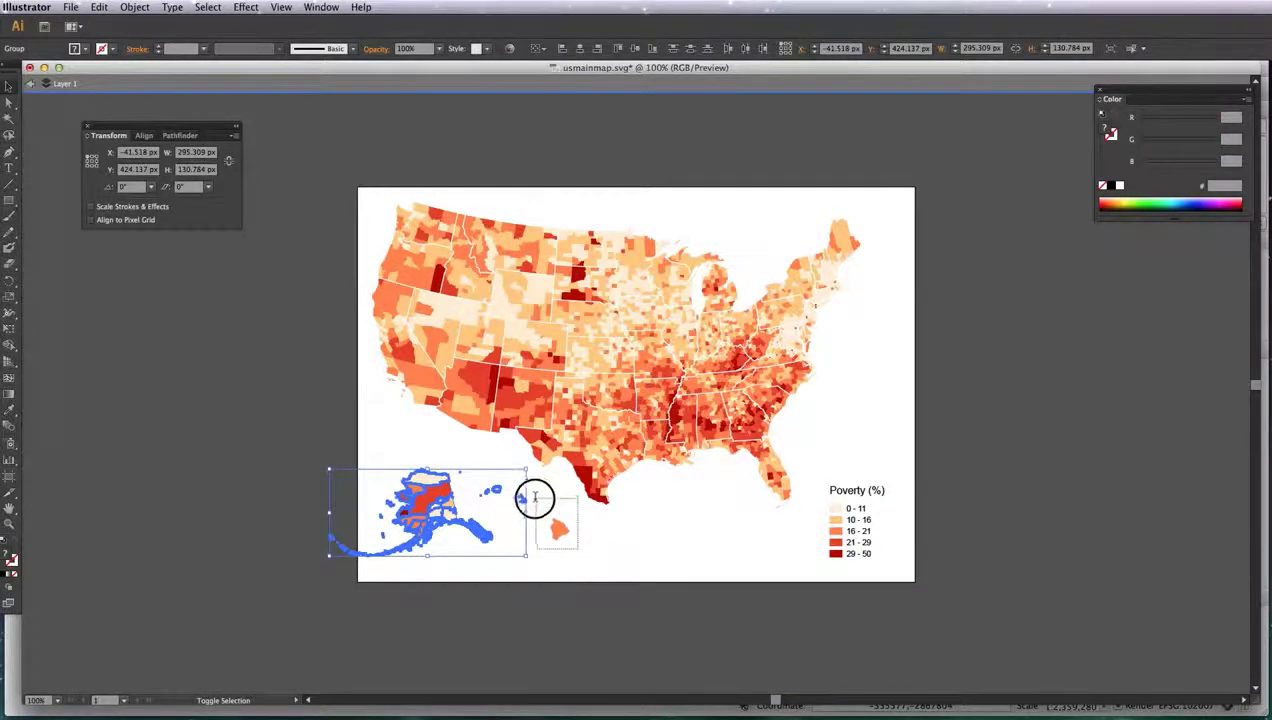
shift+click(556, 530)
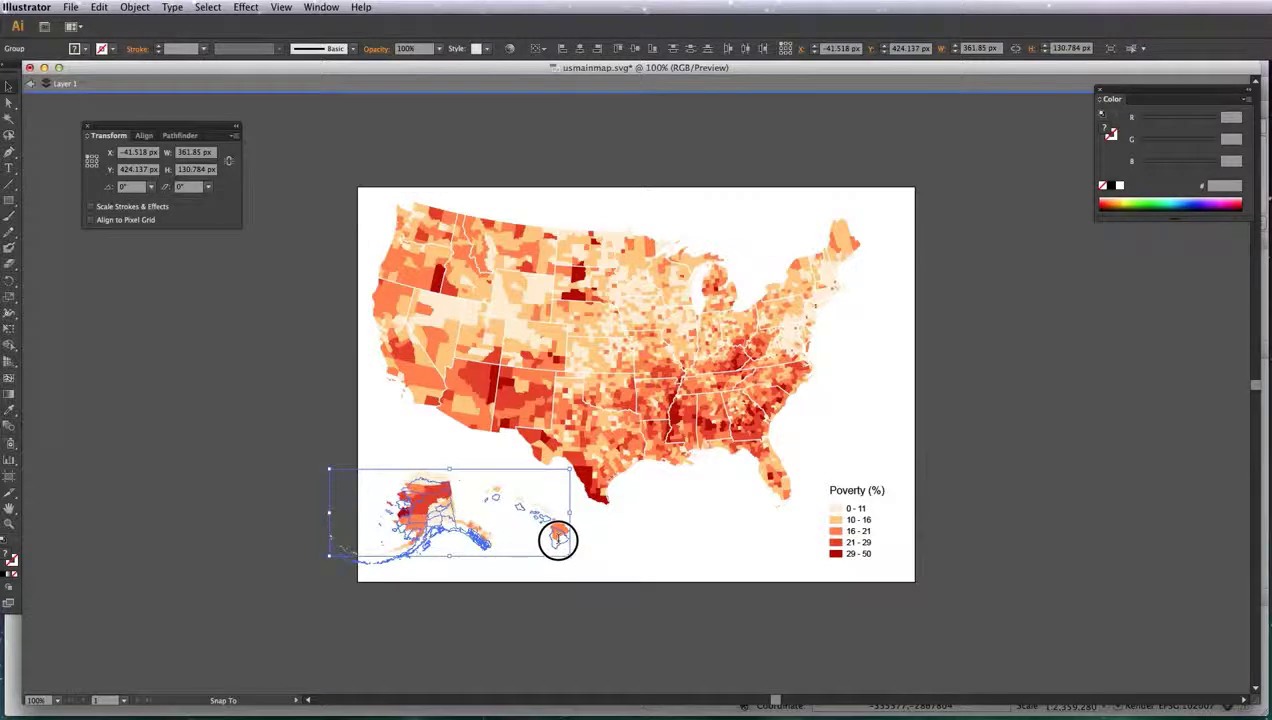
drag(557, 540, 561, 568)
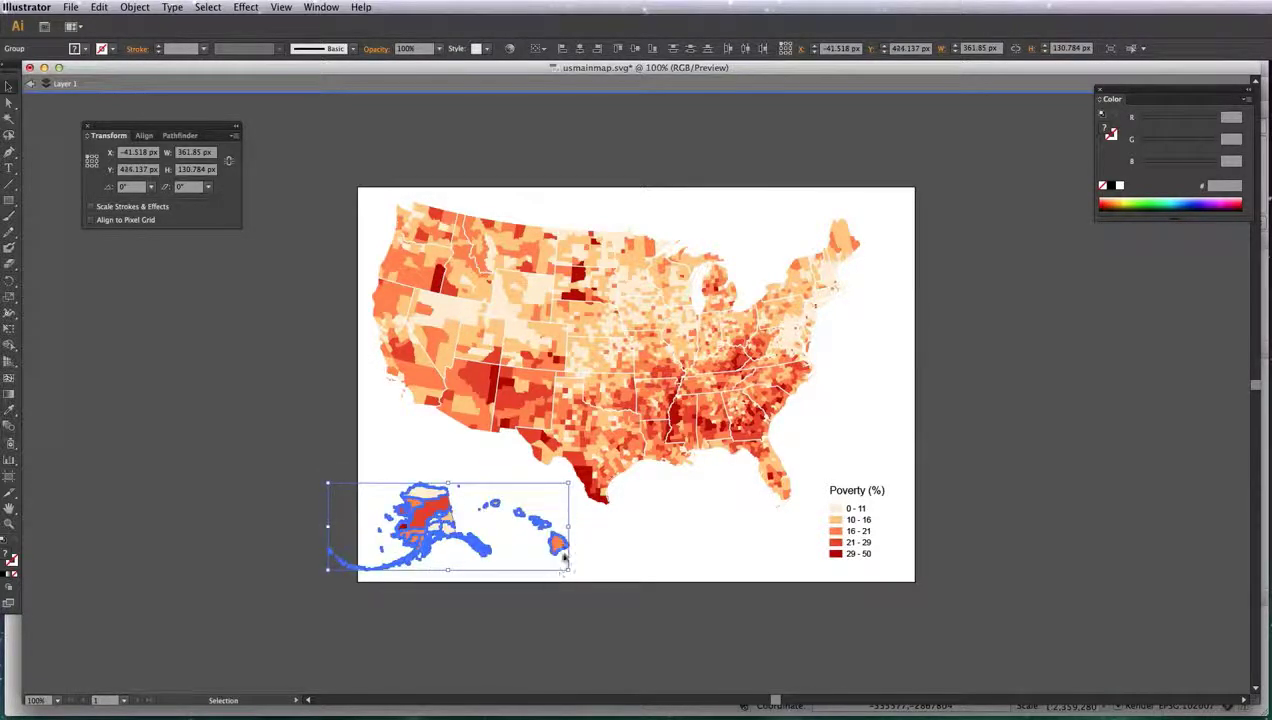
- Move the Hawaii map a little to the right, away from Alaska, and deselect it
click(581, 562)
drag(478, 490, 590, 552)
shift+click(567, 550)
click(505, 607)
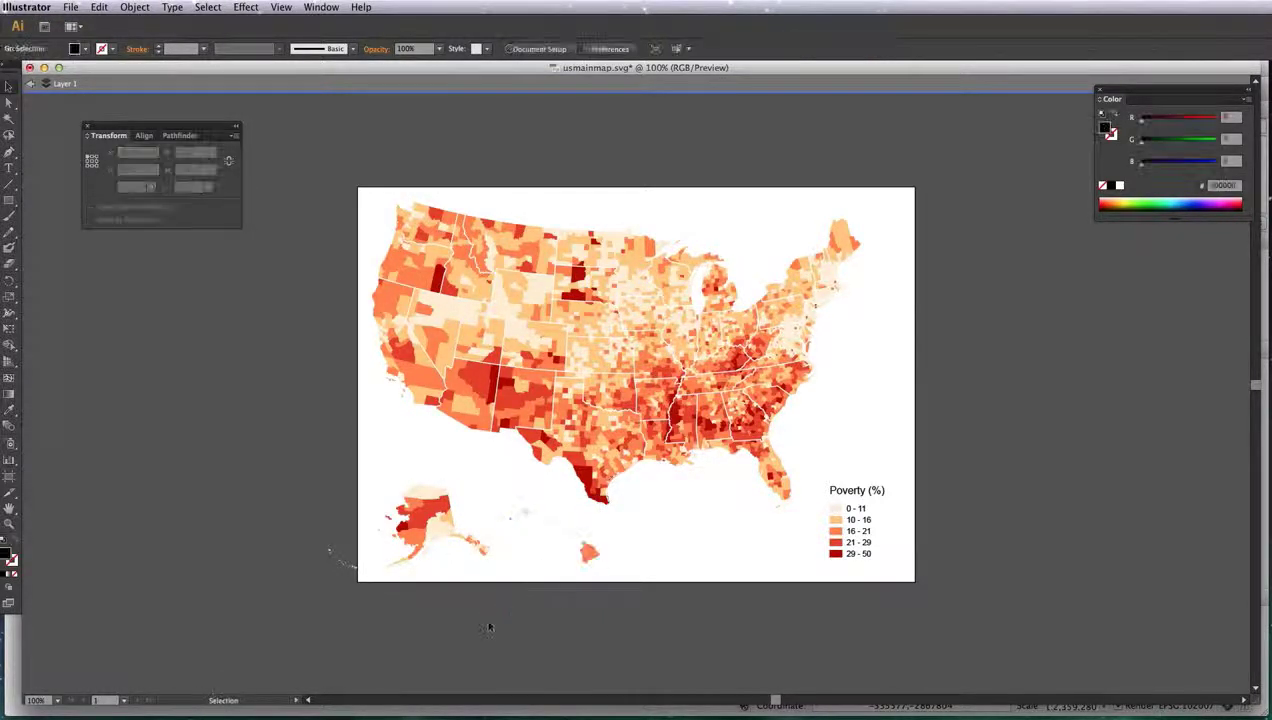
- Draw a rectangle about 221 by 201 px around Alaska, overlapping the artboard's edges, with no fill and a black stroke
key(m)
click(350, 471)
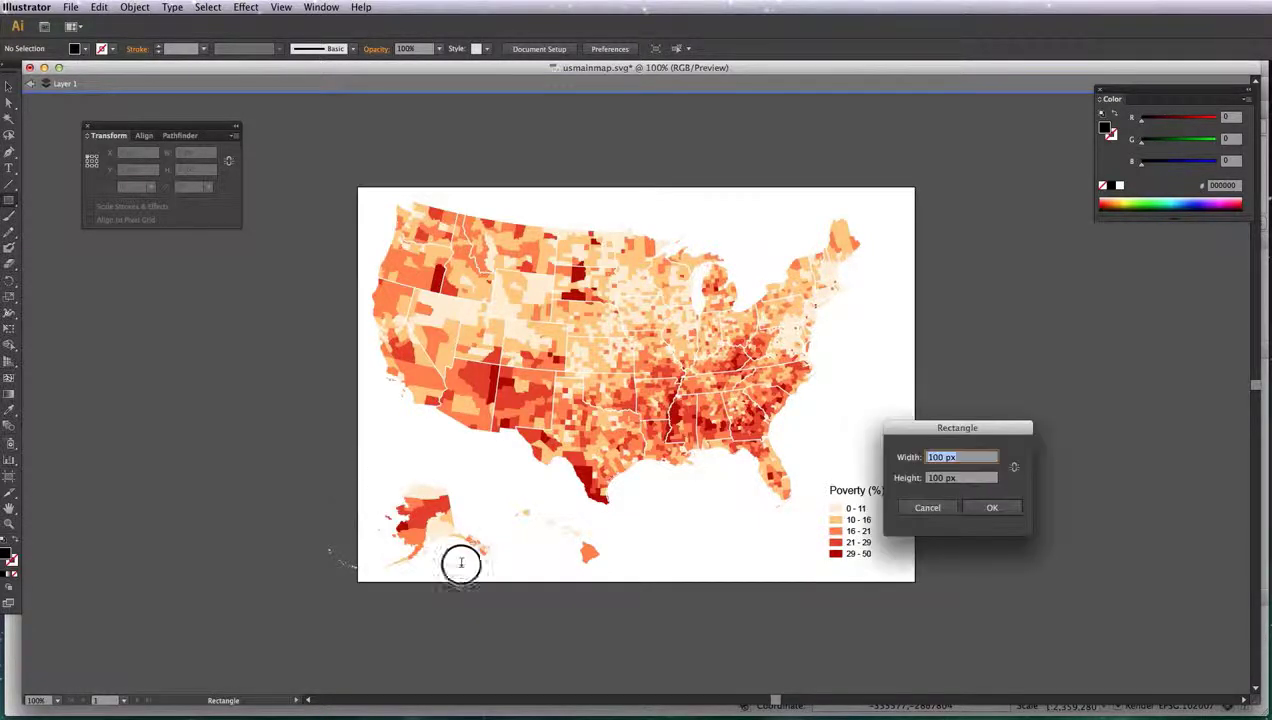
key(Escape)
drag(361, 462, 500, 596)
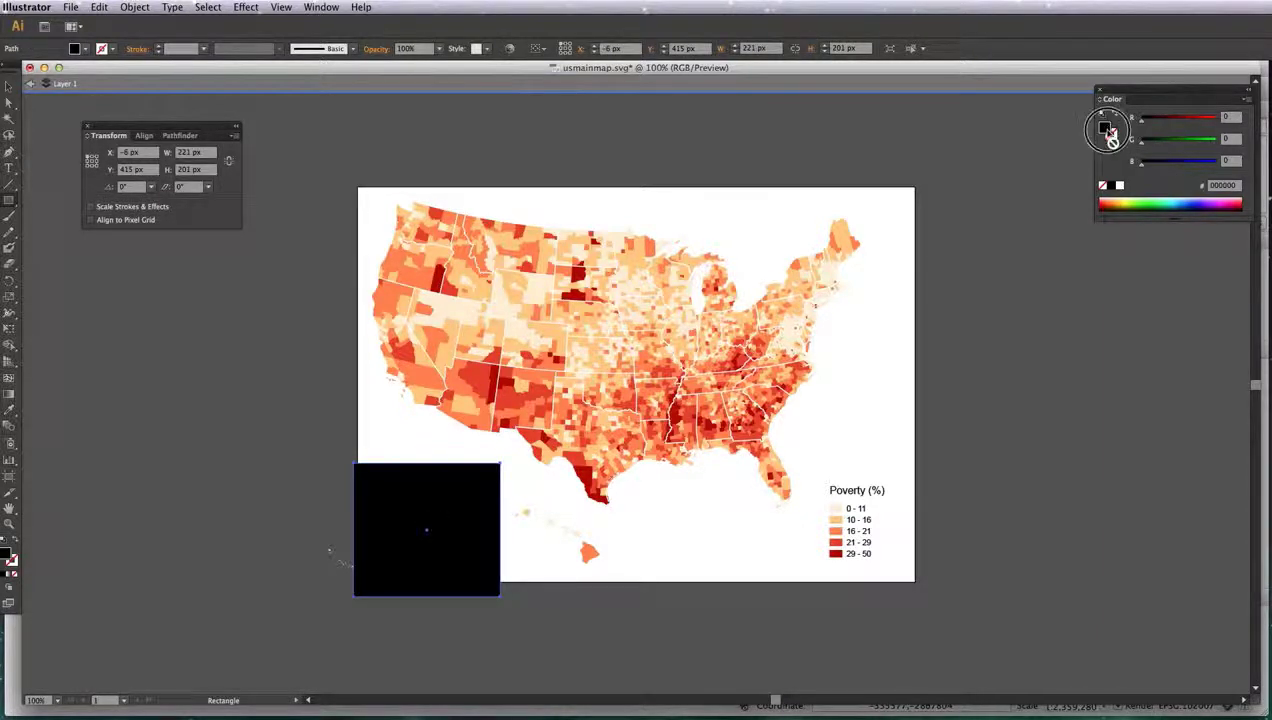
click(1103, 185)
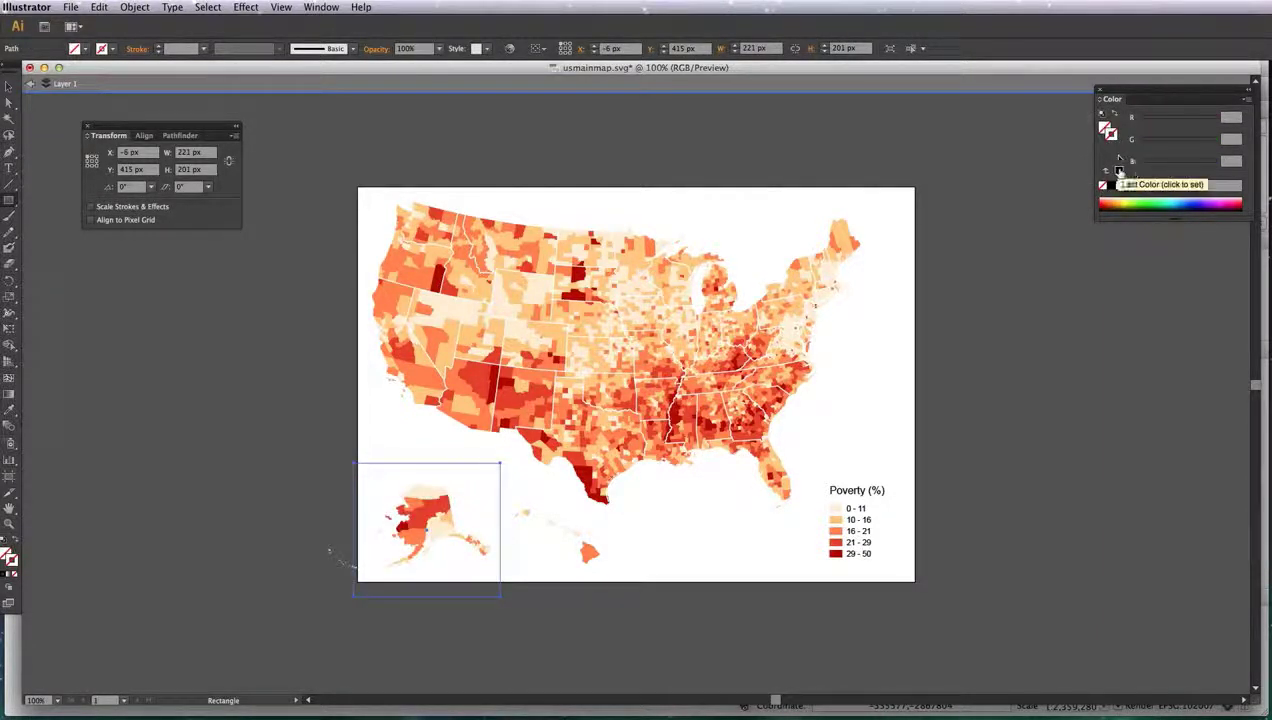
click(1110, 133)
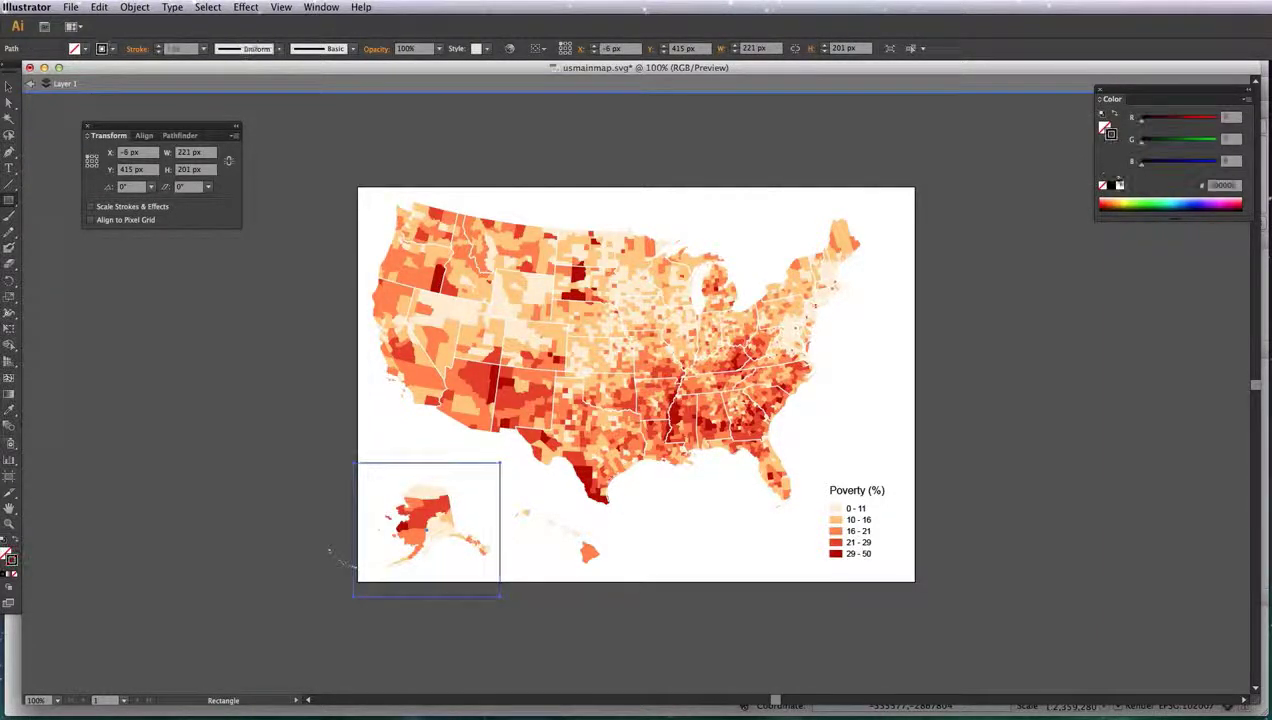
super+click(446, 641)
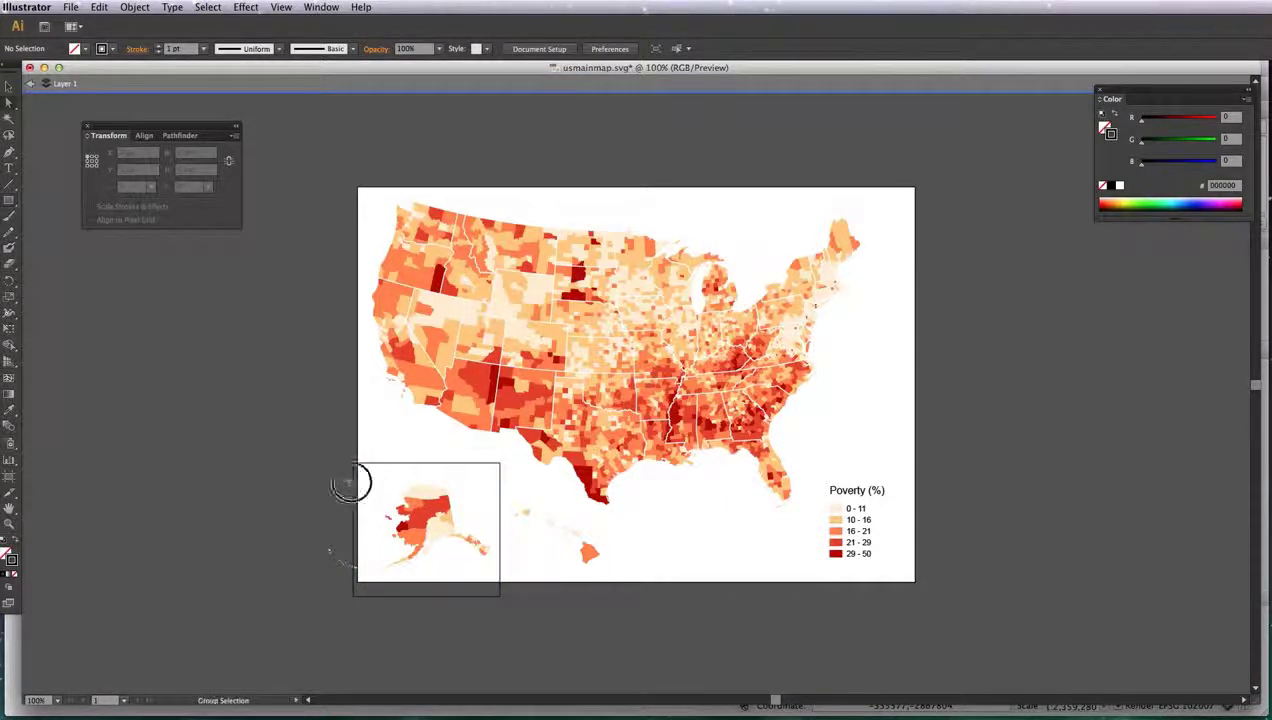
- Duplicate the Alaska frame directly beside it around Hawaii and lower the copy's upper-right corner to slant its top edge below Texas
super+click(354, 505)
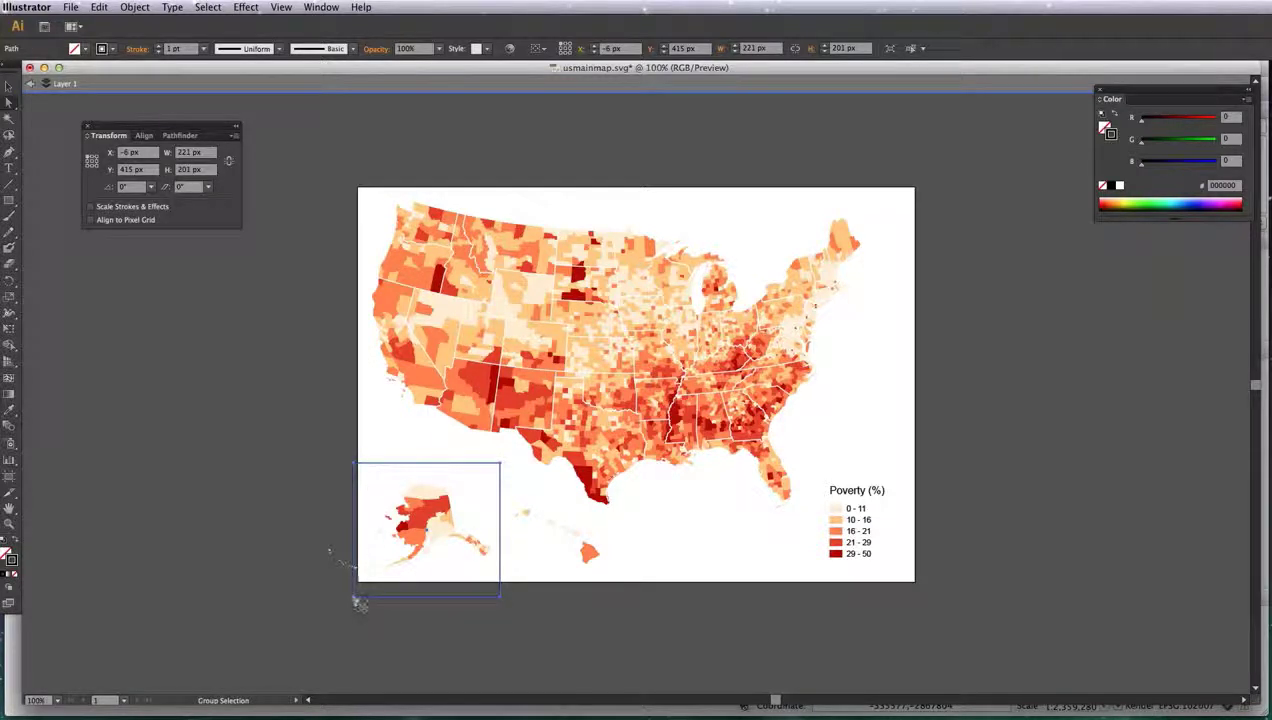
drag(356, 600, 501, 597)
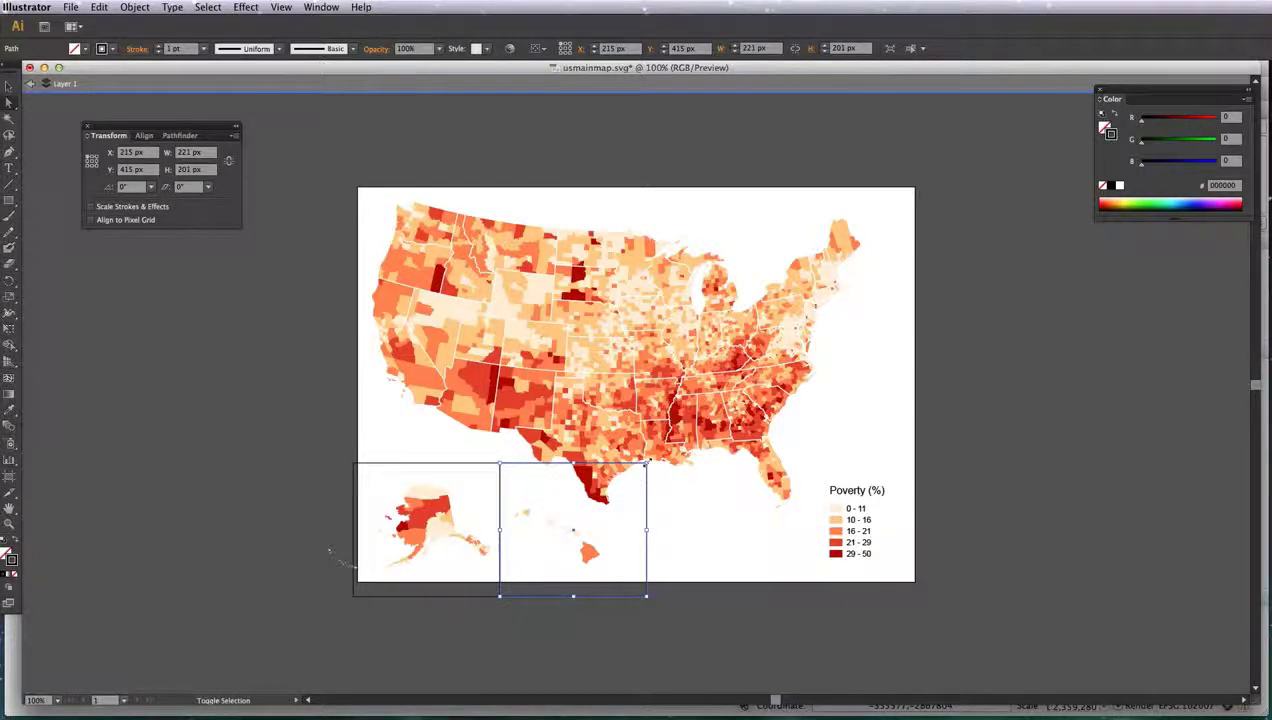
key(super+shift+a)
drag(647, 464, 646, 547)
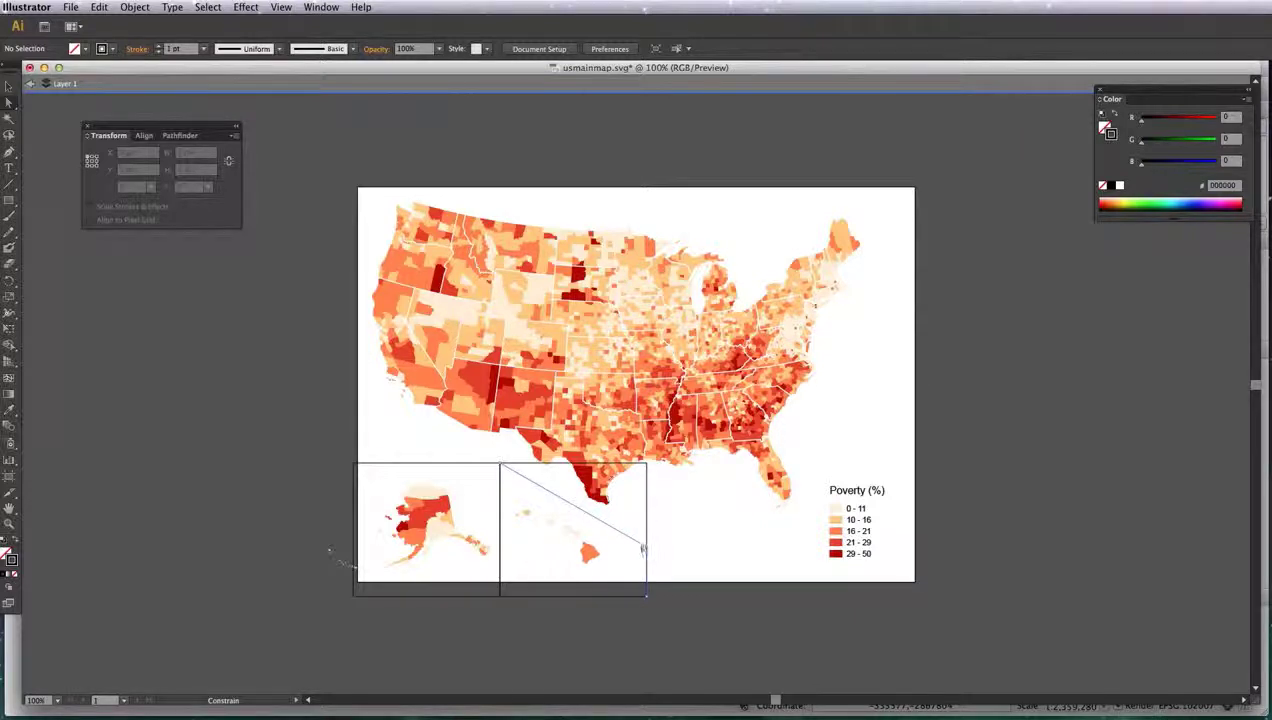
click(599, 609)
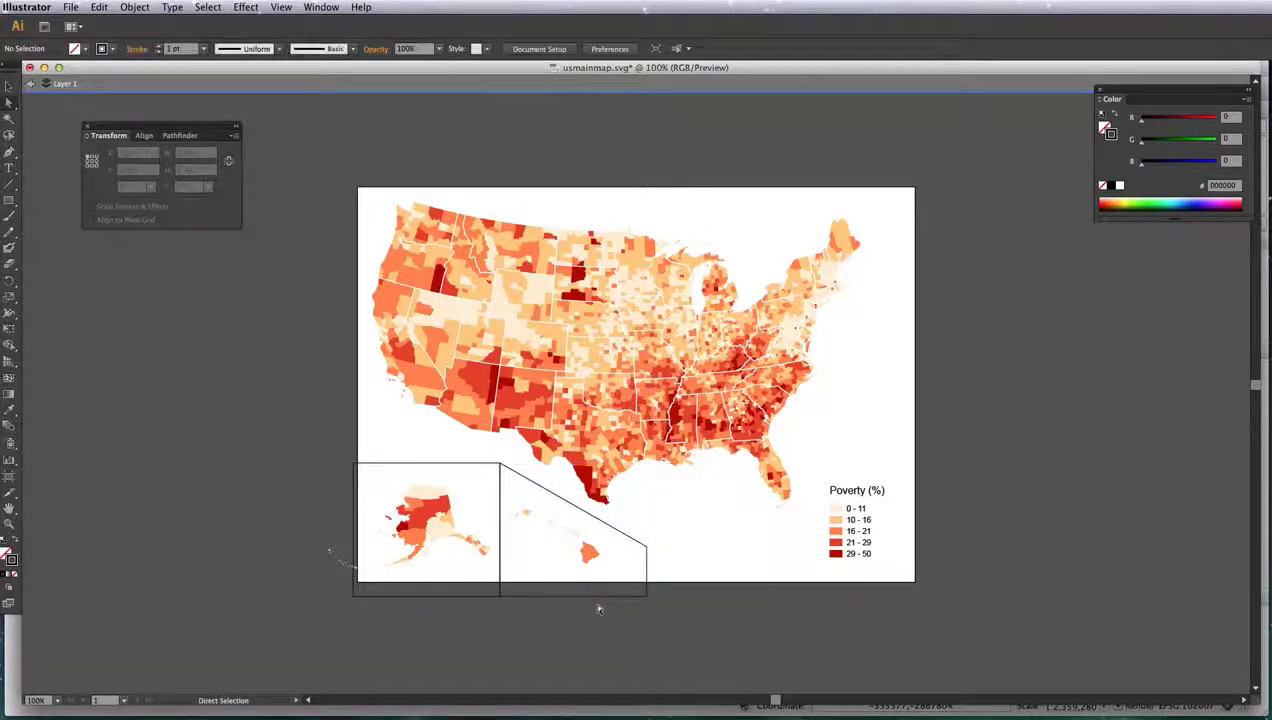
- Select both inset frames and change their stroke colour to grey, RGB 100, 100, 100
click(500, 470)
click(1158, 157)
drag(1140, 165, 1171, 168)
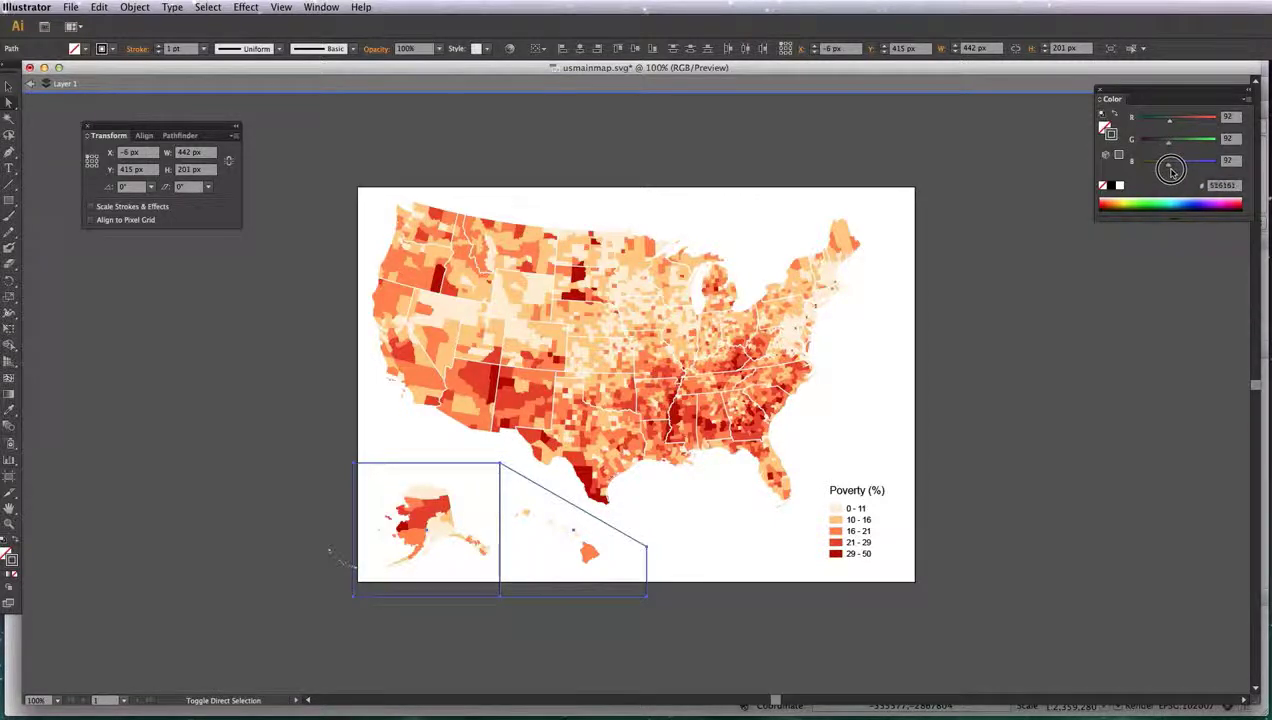
click(1094, 381)
- Copy the Poverty (%) legend title into the upper-left corner of the Alaska frame and change its text to Alaska
key(t)
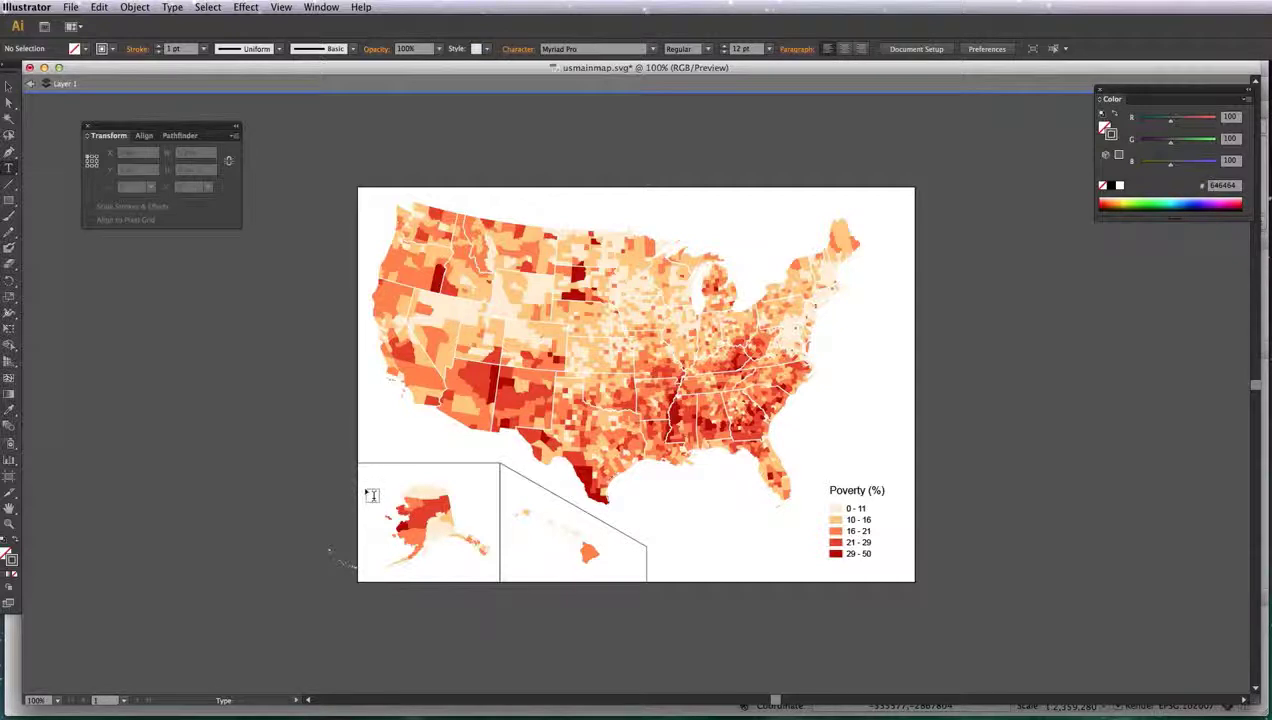
drag(848, 490, 385, 480)
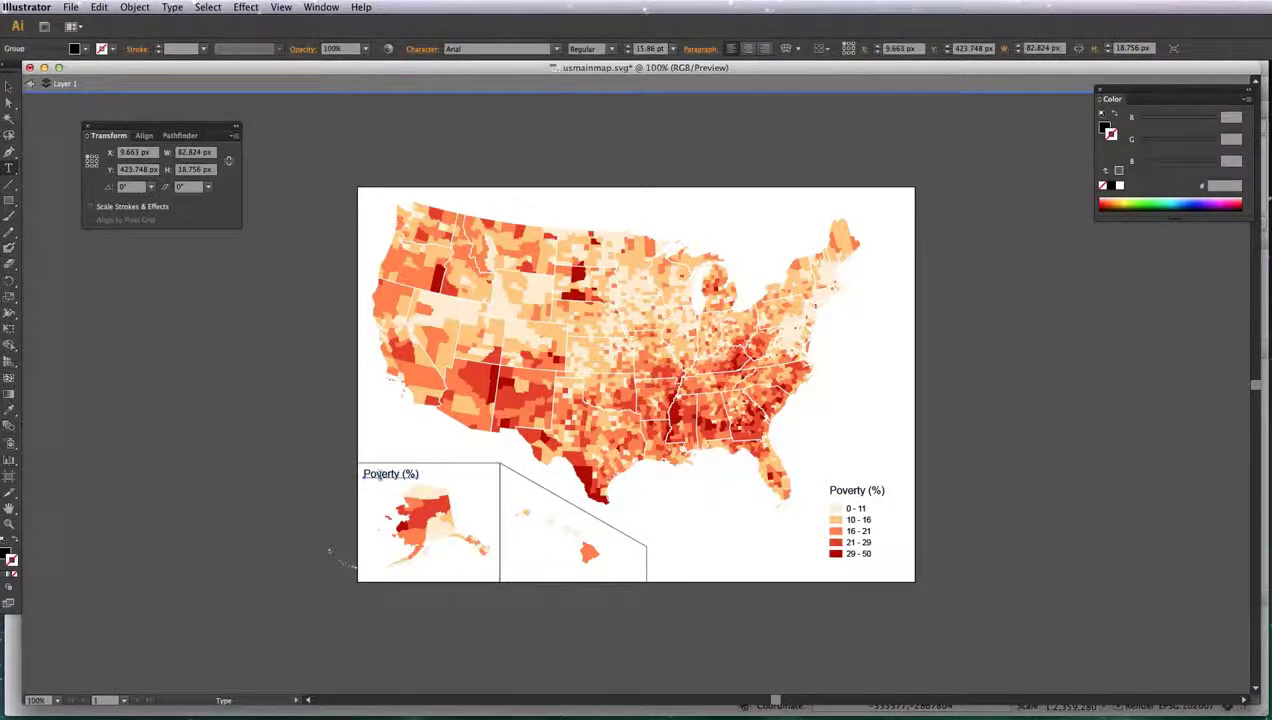
click(381, 475)
key(ctrl+a)
text(Alas)
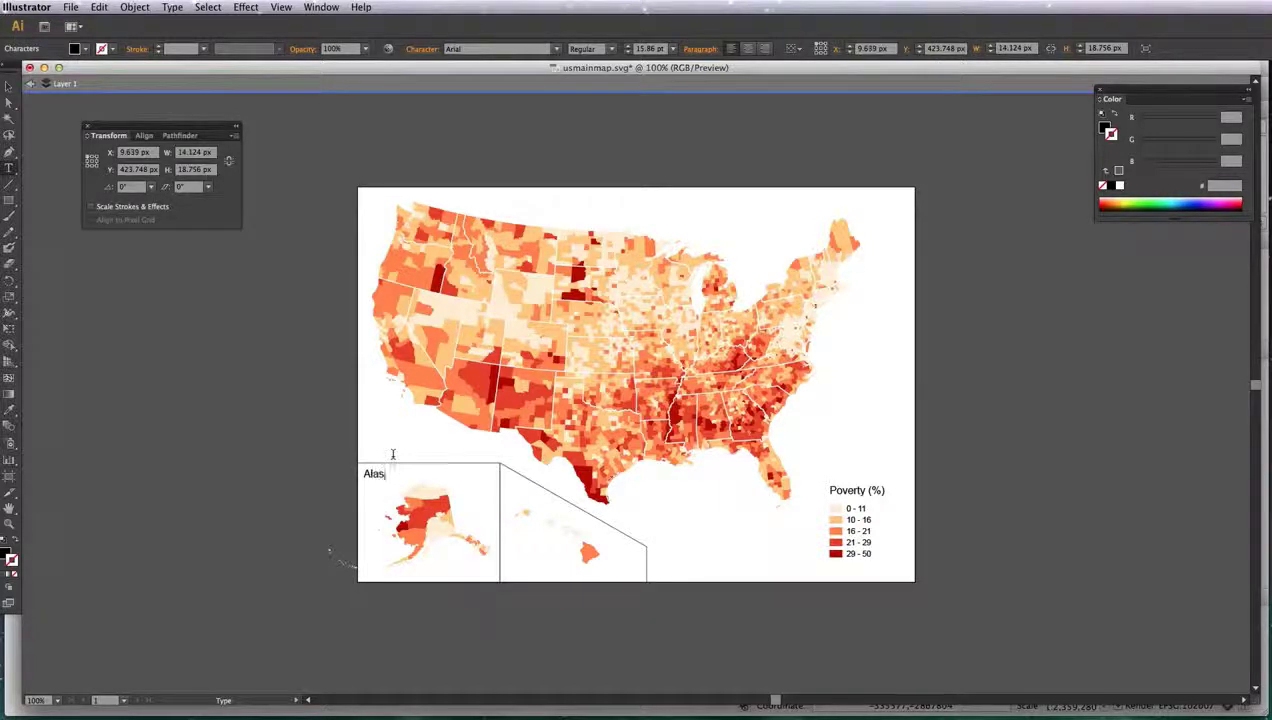
text(ka)
- Copy the Alaska label to the lower-left corner of the Hawaii frame and change its text to Hawaii
drag(388, 476, 533, 572)
click(528, 572)
key(ctrl+a)
text(Ha)
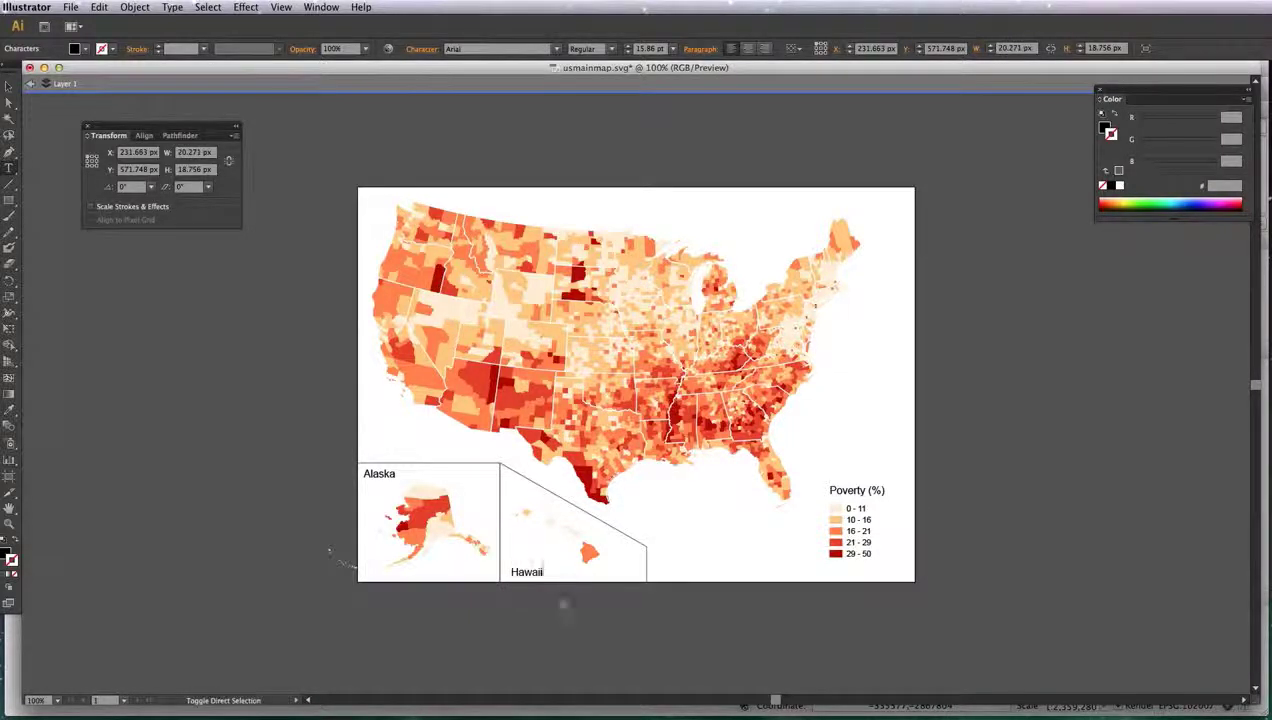
super+click(562, 609)
- Deselect the Hawaii frame and exit the layer's isolation mode
super+click(647, 556)
drag(758, 404, 766, 365)
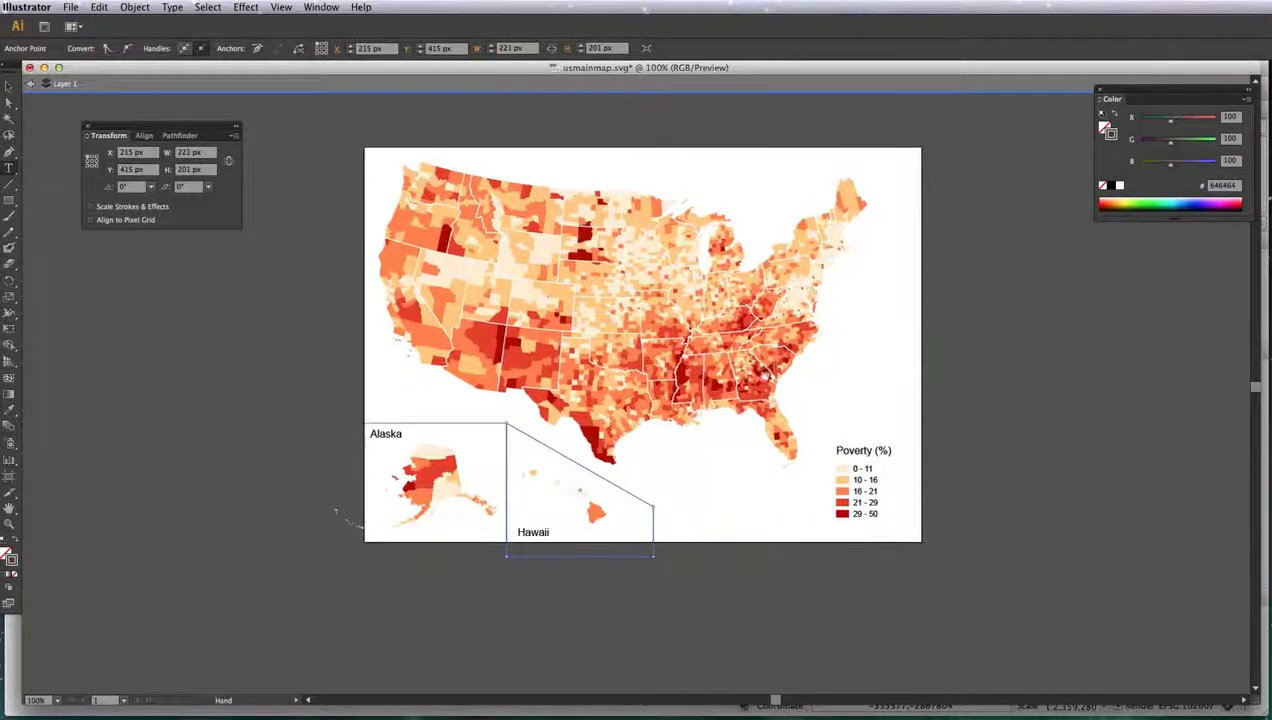
click(227, 434)
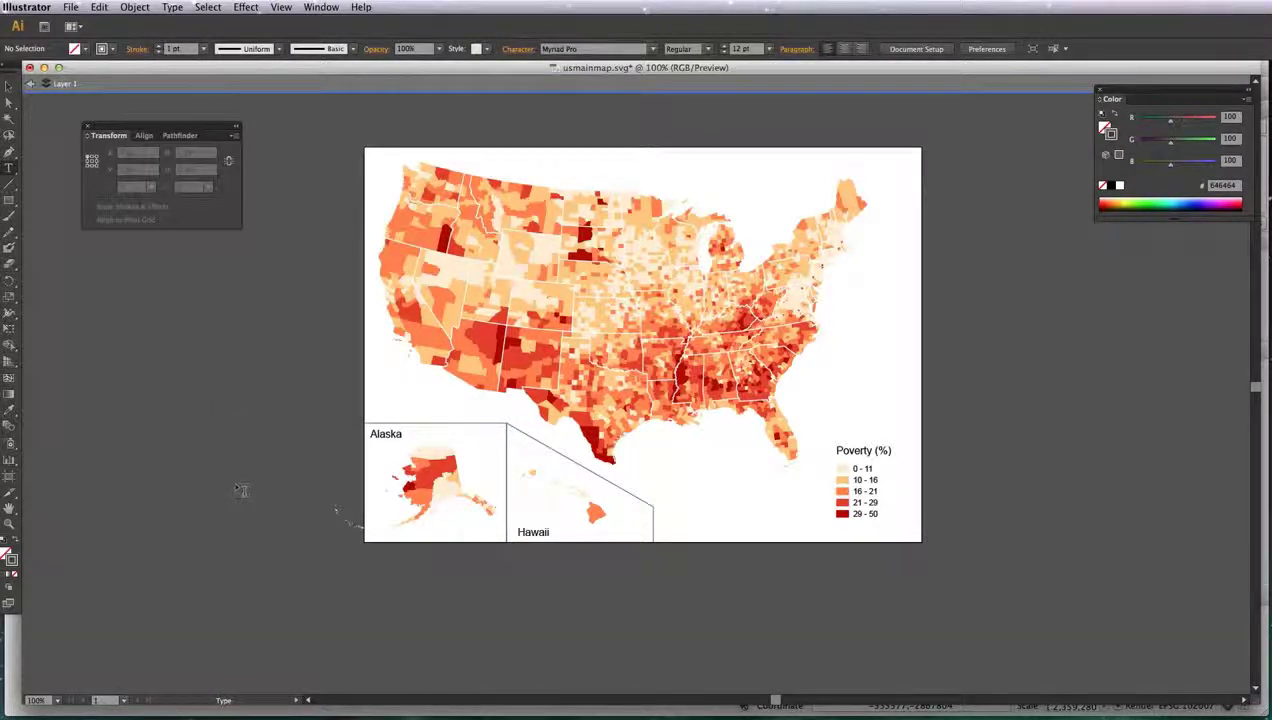
key(a)
key(Escape)
key(t)
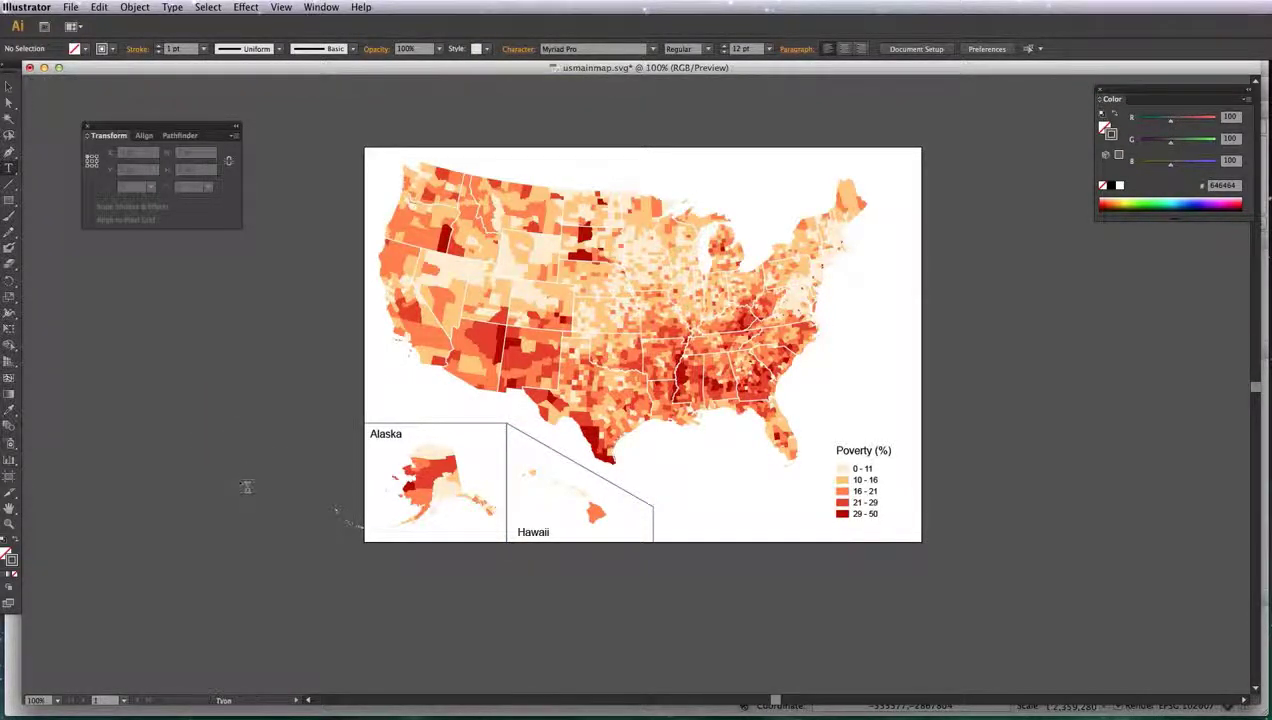